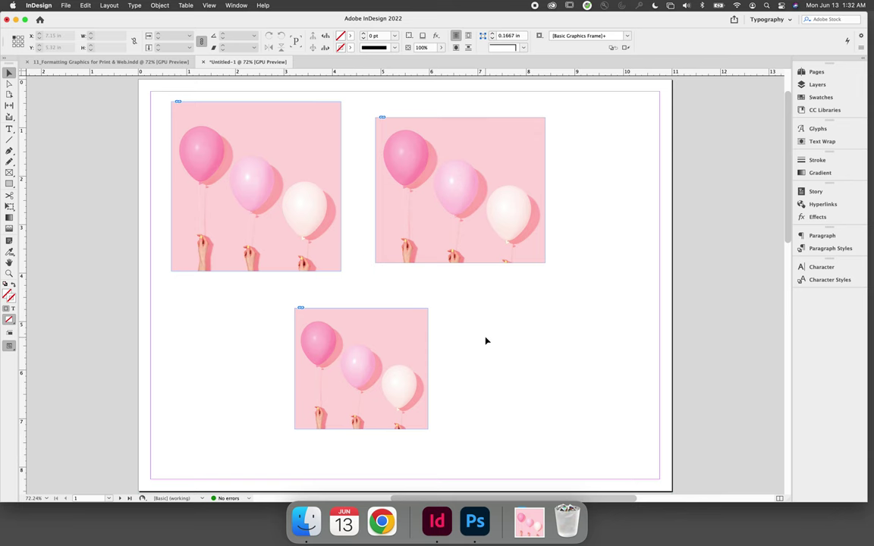
Browse the Applications folder for Adobe Photoshop 2022 and the contents of the Adobe Creative Cloud folder, and close the window.
{"action": "left_click", "coordinate": [307, 521]}
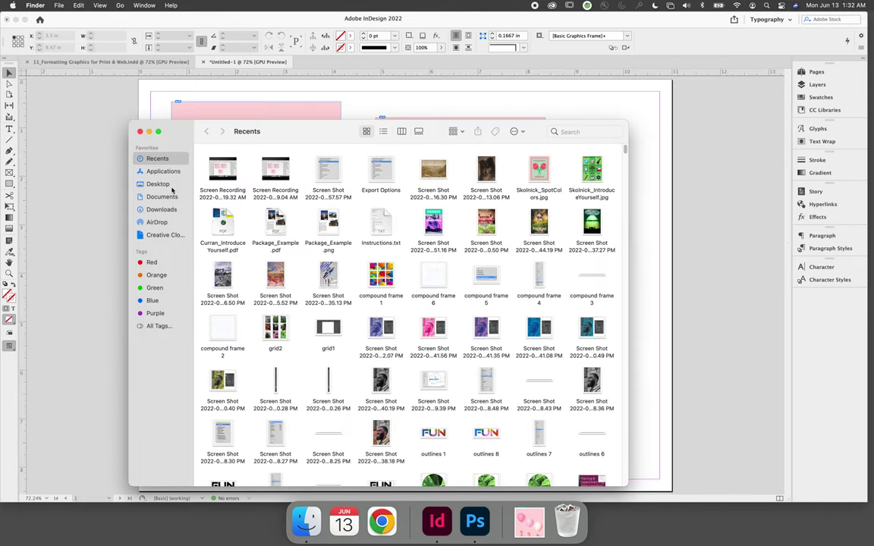
{"action": "left_click", "coordinate": [167, 171]}
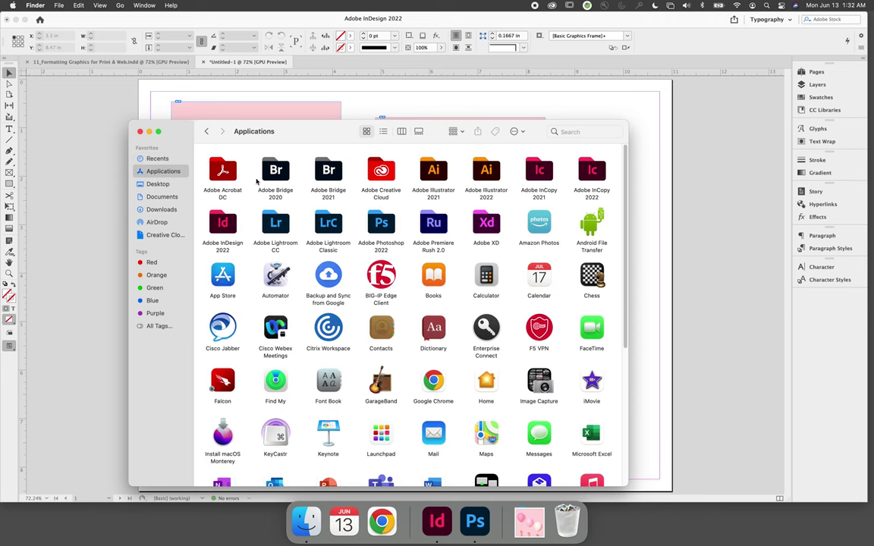
{"action": "left_click", "coordinate": [372, 222]}
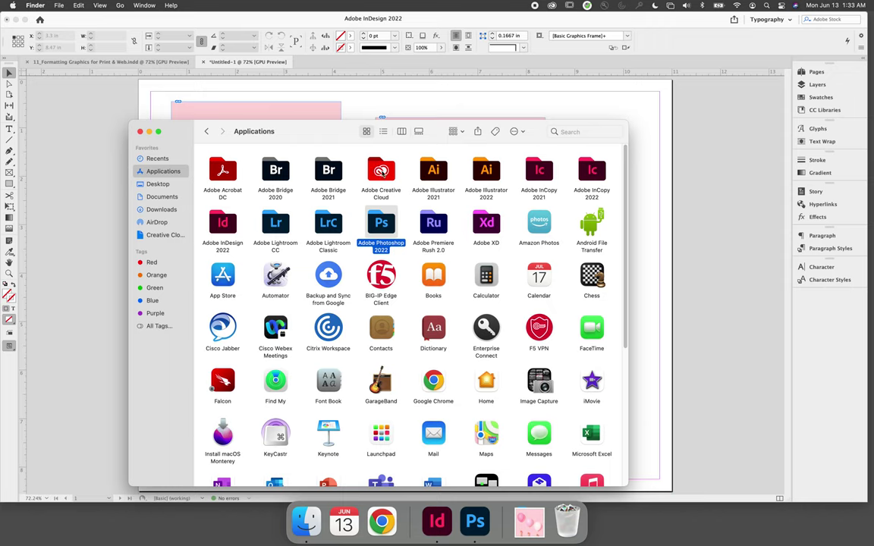
{"action": "left_click", "coordinate": [383, 190]}
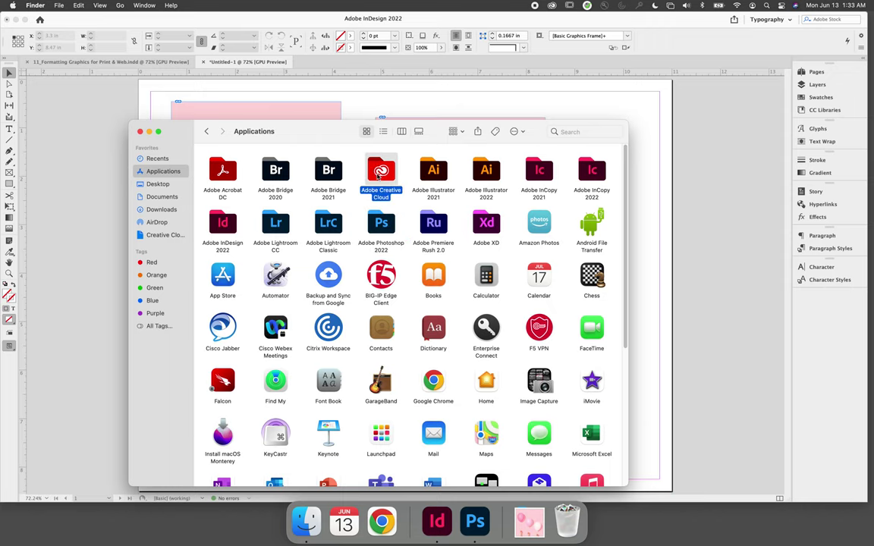
{"action": "double_click", "coordinate": [383, 190]}
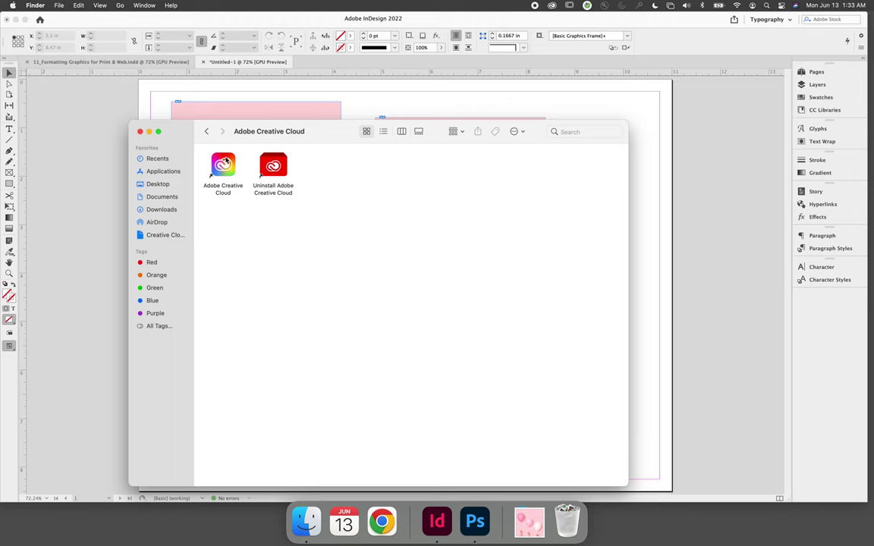
{"action": "left_click", "coordinate": [140, 131]}
{"action": "left_click", "coordinate": [123, 241]}
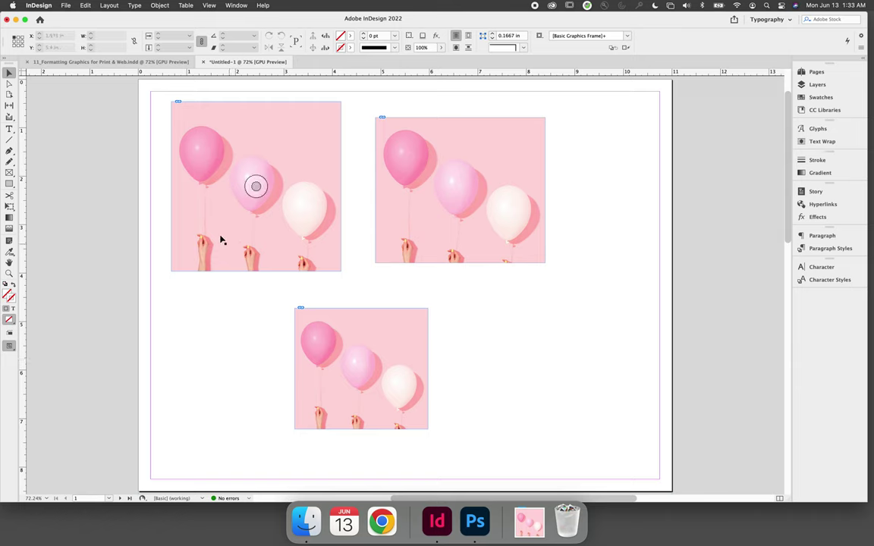
Try narrowing the upper-left balloon frame to about 2.95 in wide, and undo the resizing.
{"action": "left_click", "coordinate": [303, 211]}
{"action": "left_click_drag", "start_coordinate": [341, 189], "coordinate": [315, 189]}
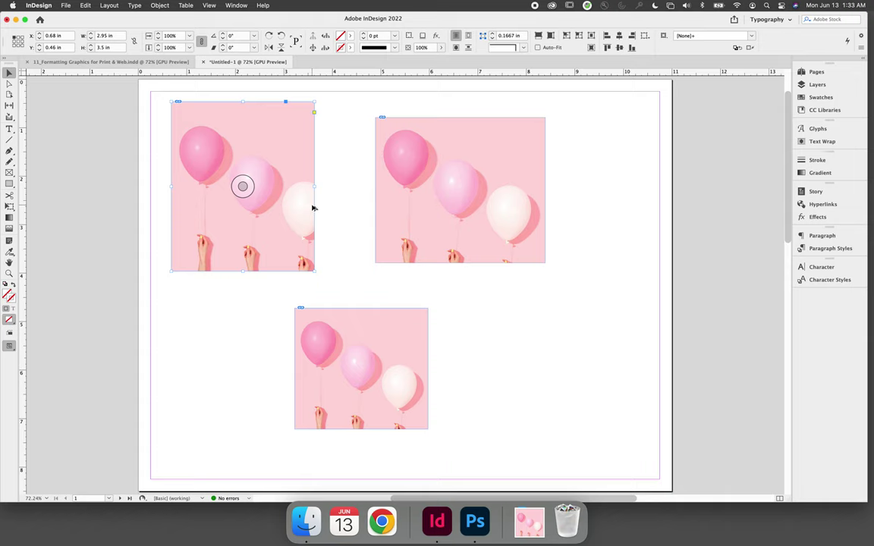
{"action": "left_click", "coordinate": [302, 263]}
{"action": "left_click_drag", "start_coordinate": [301, 262], "coordinate": [288, 248]}
{"action": "key", "text": "super+z"}
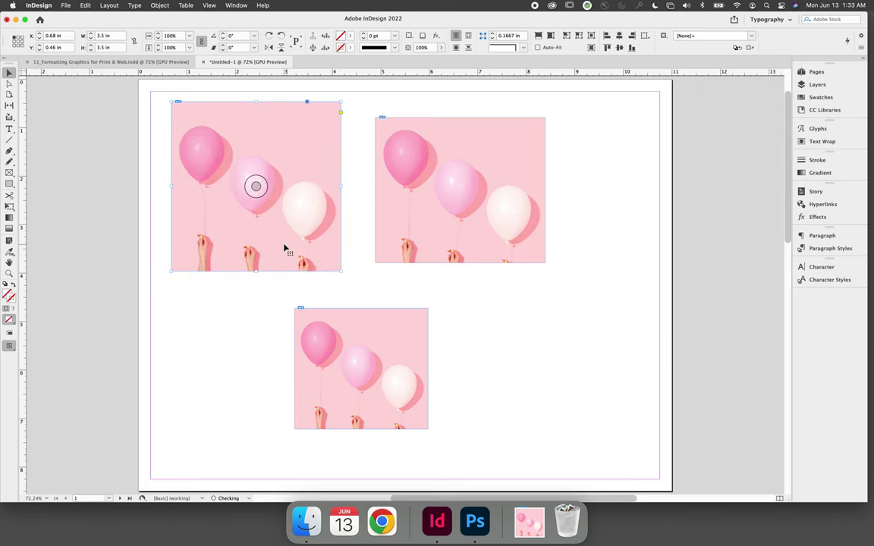
{"action": "left_click", "coordinate": [152, 243]}
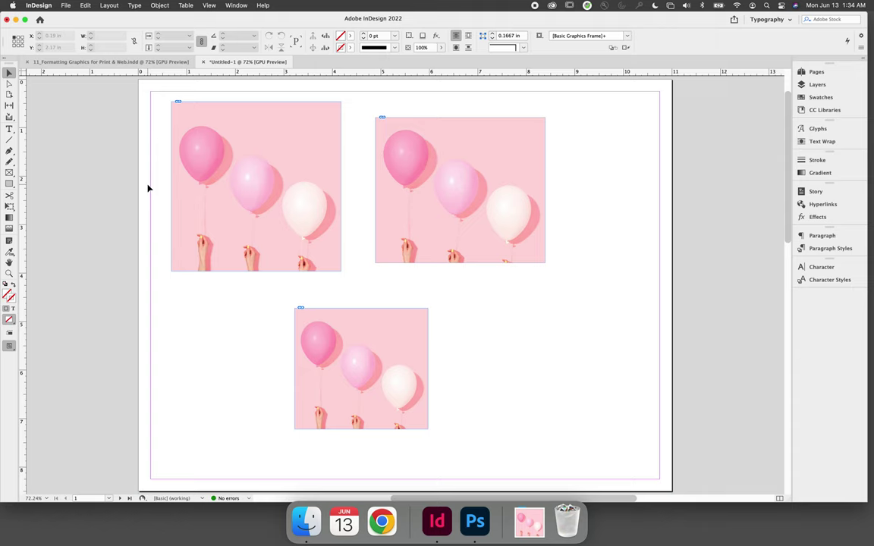
Check the width and height of each of the three balloon image frames on the page.
{"action": "scroll", "coordinate": [148, 188], "scroll_direction": "up", "scroll_amount": 1}
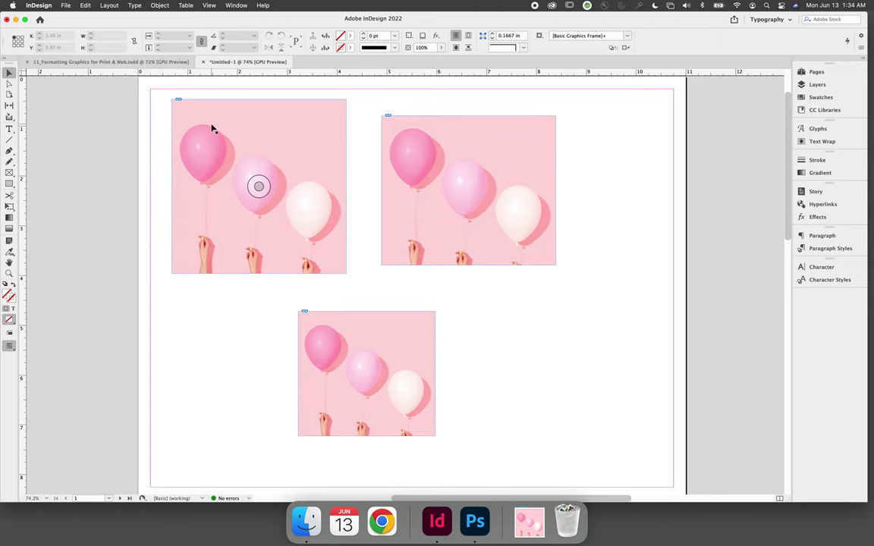
{"action": "scroll", "coordinate": [213, 129], "scroll_direction": "down", "scroll_amount": 1}
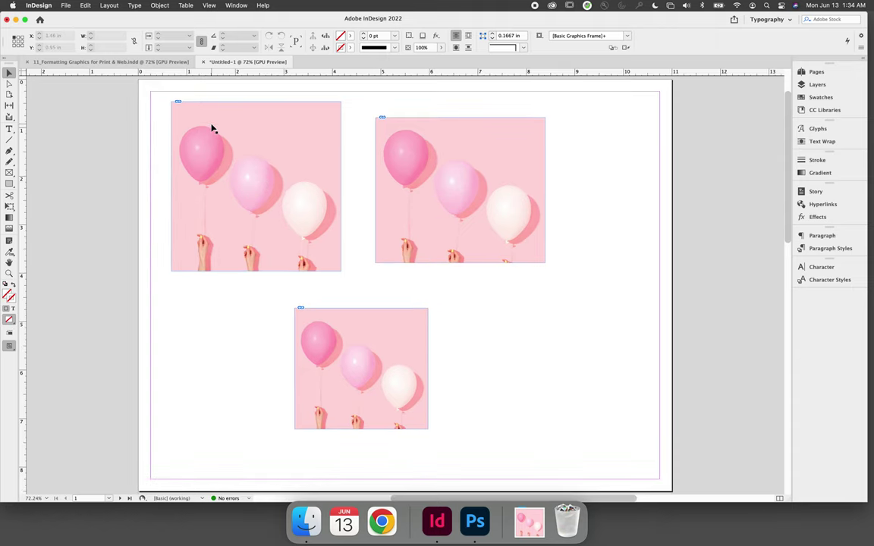
{"action": "left_click", "coordinate": [266, 135]}
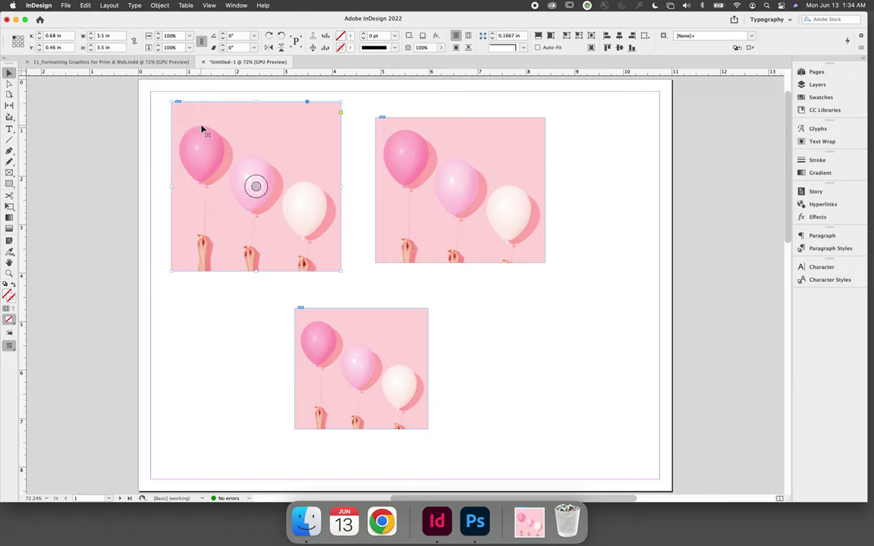
{"action": "left_click", "coordinate": [412, 143]}
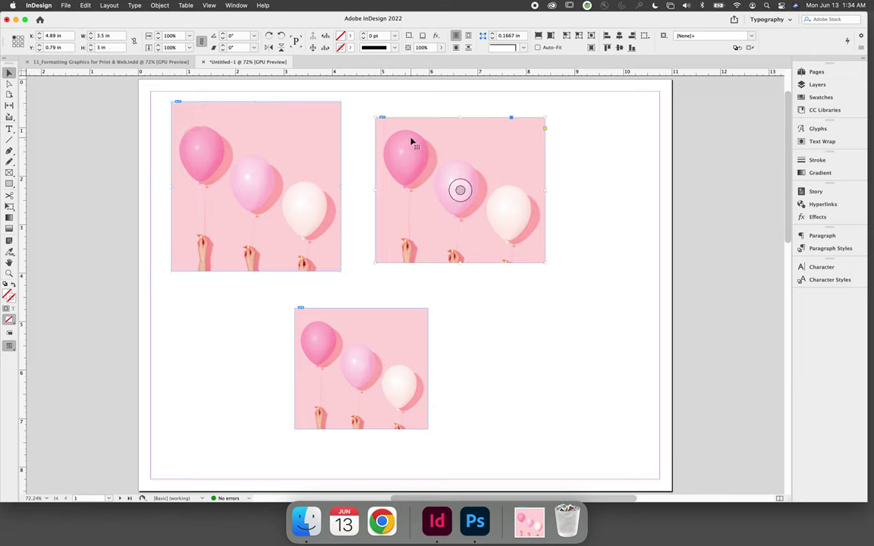
{"action": "left_click", "coordinate": [406, 332]}
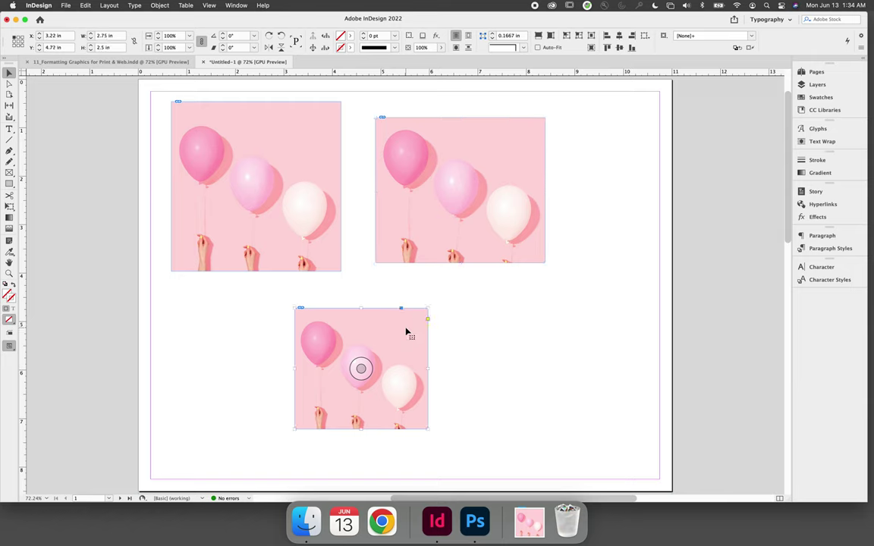
{"action": "left_click", "coordinate": [235, 345]}
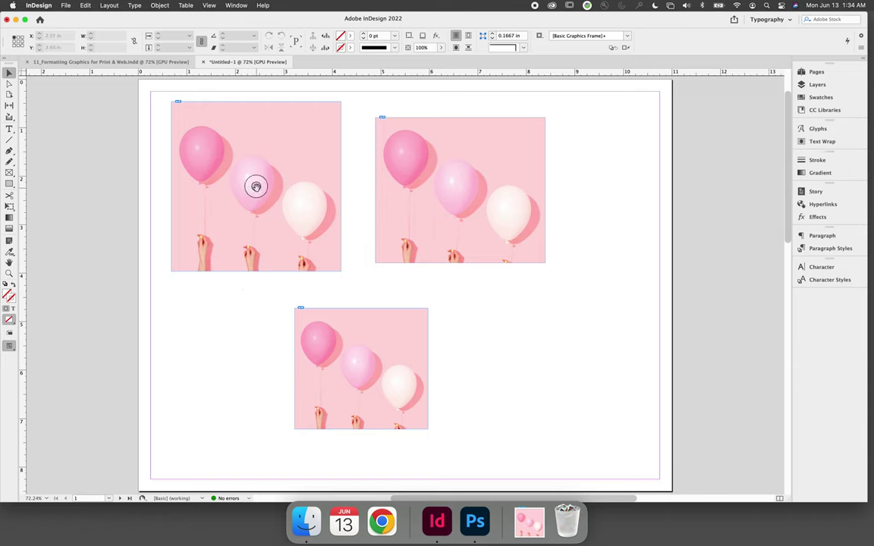
Delete the balloon image from each of the three graphic frames while keeping the empty frames.
{"action": "left_click", "coordinate": [256, 186]}
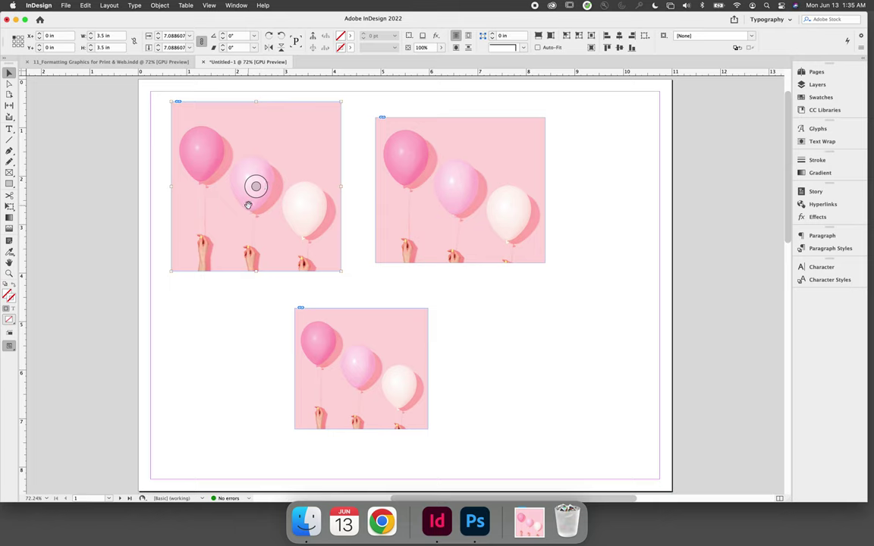
{"action": "left_click", "coordinate": [255, 186]}
{"action": "key", "text": "Delete"}
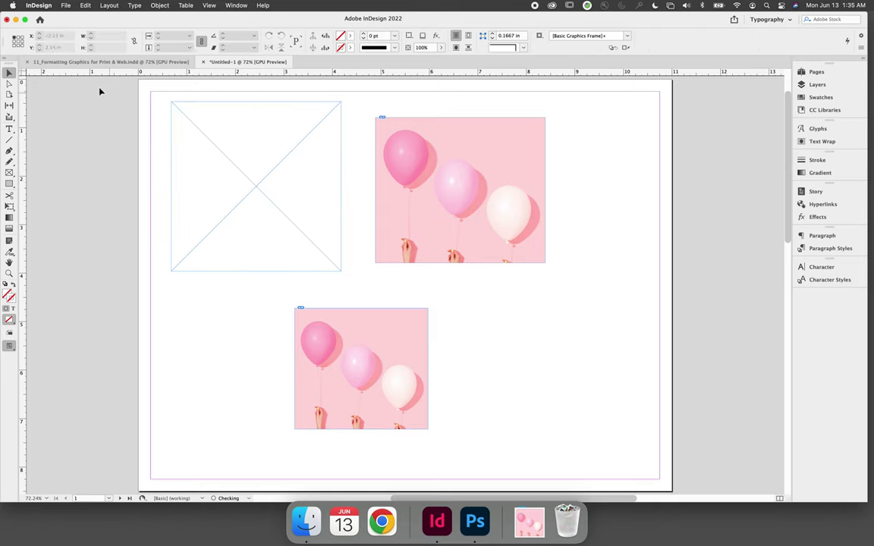
{"action": "left_click", "coordinate": [8, 83]}
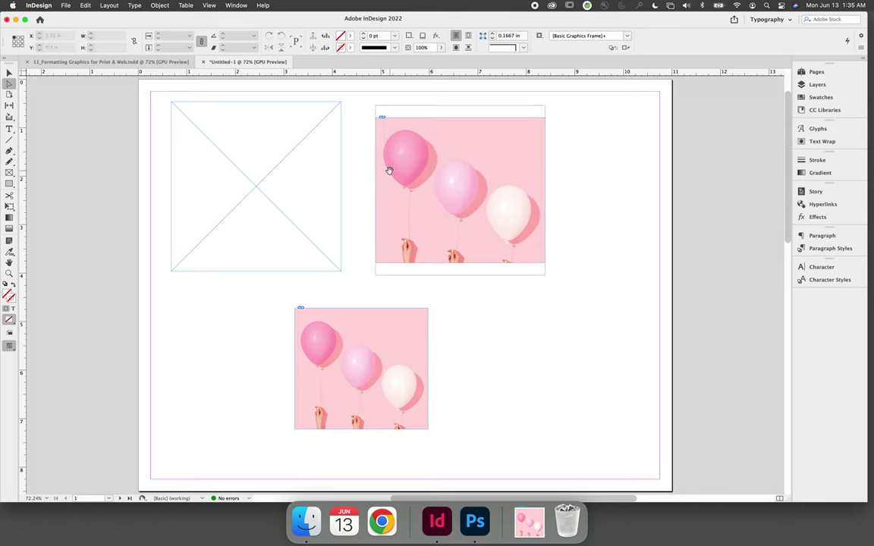
{"action": "left_click", "coordinate": [420, 167]}
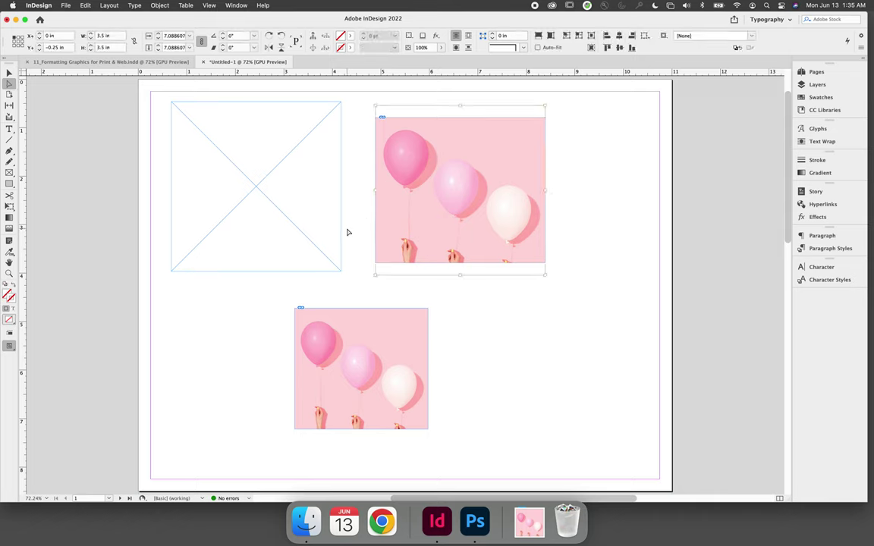
{"action": "key", "text": "Delete"}
{"action": "left_click", "coordinate": [369, 334]}
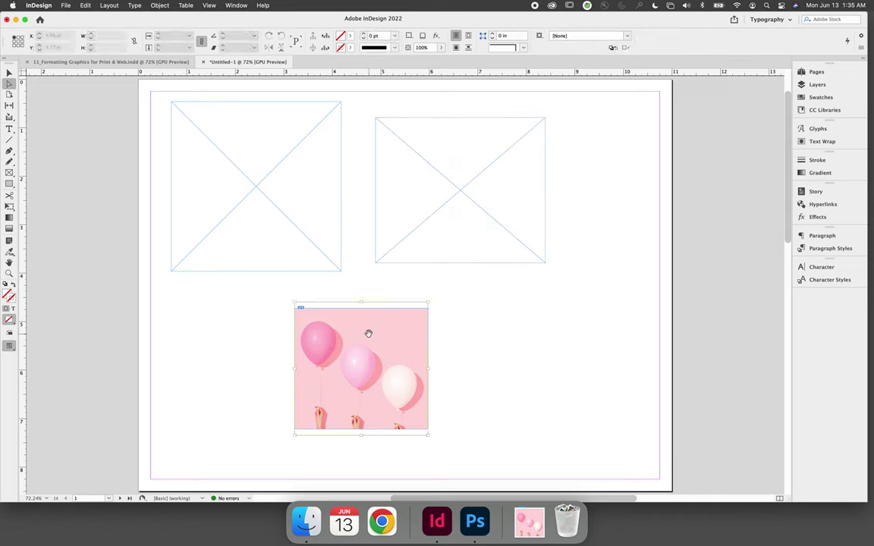
{"action": "key", "text": "Delete"}
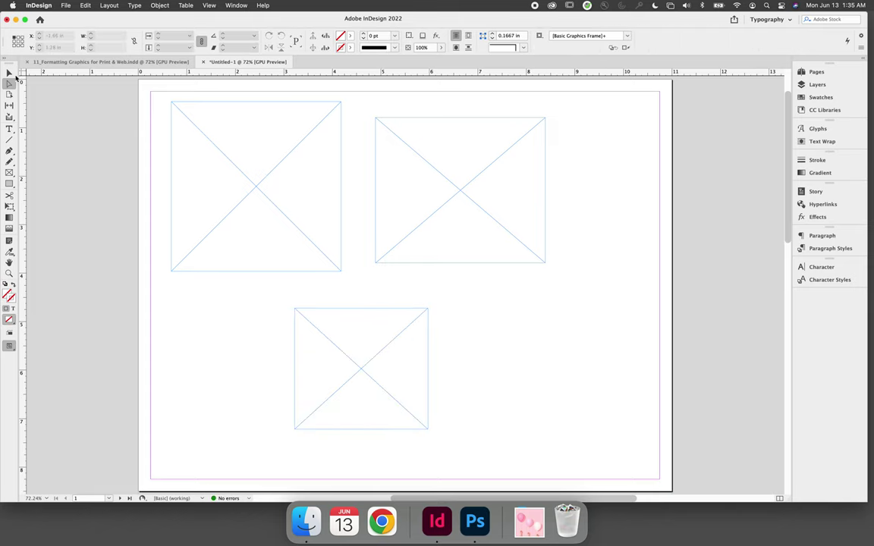
{"action": "key", "text": "v"}
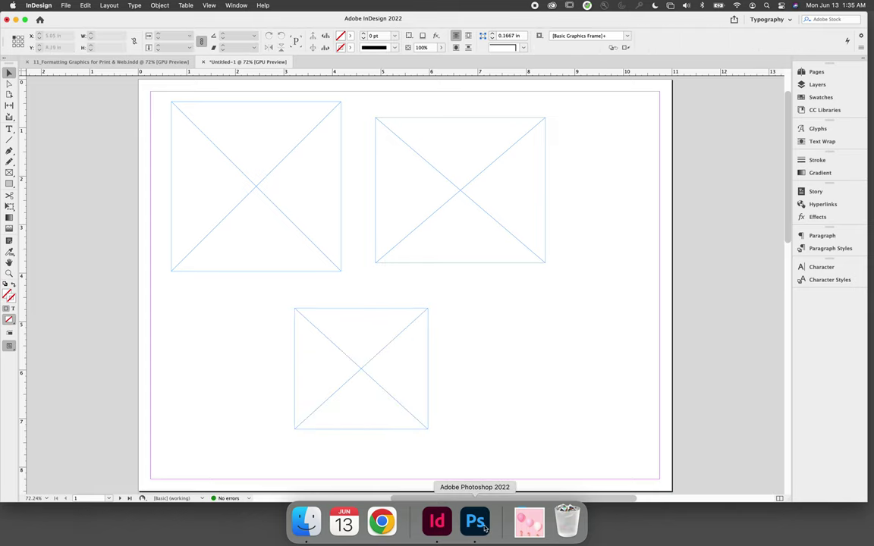
Locate balloons.jpg in the Downloads folder and send it to Adobe Photoshop 2022.
{"action": "left_click", "coordinate": [308, 524]}
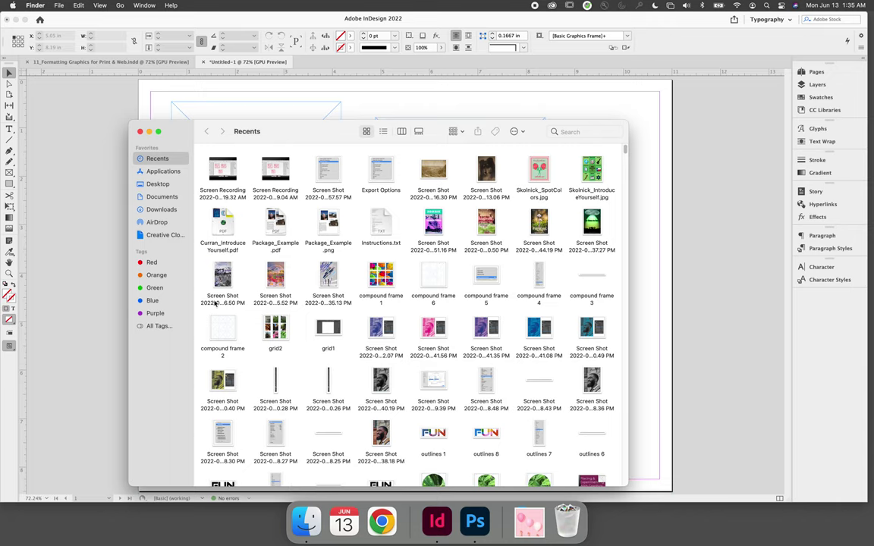
{"action": "left_click", "coordinate": [161, 210]}
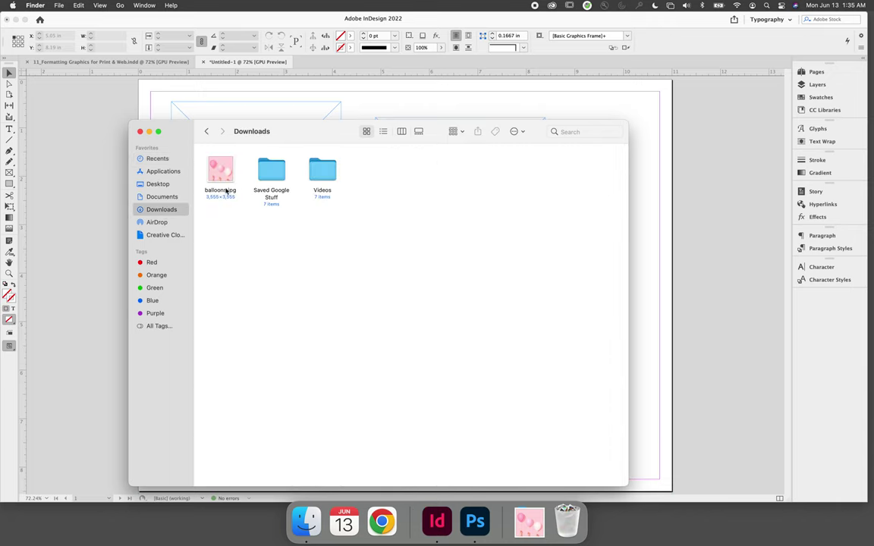
{"action": "left_click", "coordinate": [221, 174]}
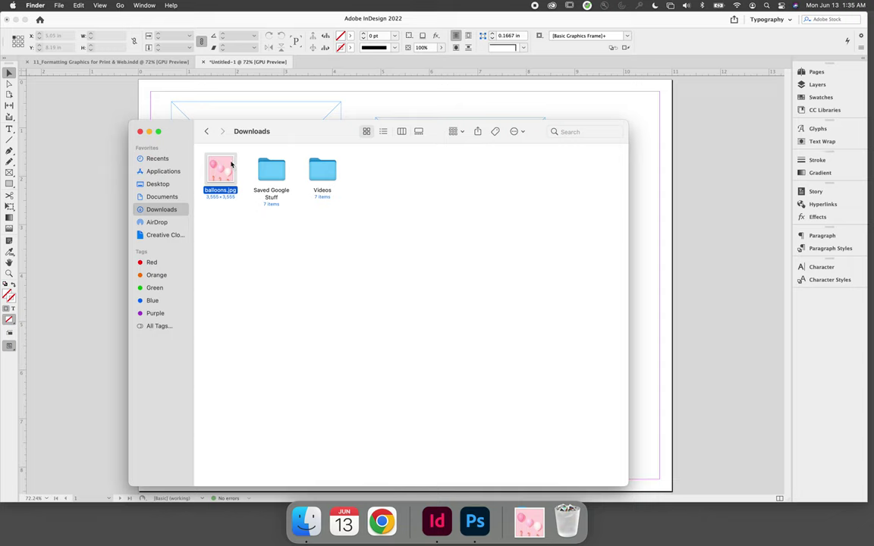
{"action": "right_click", "coordinate": [230, 162]}
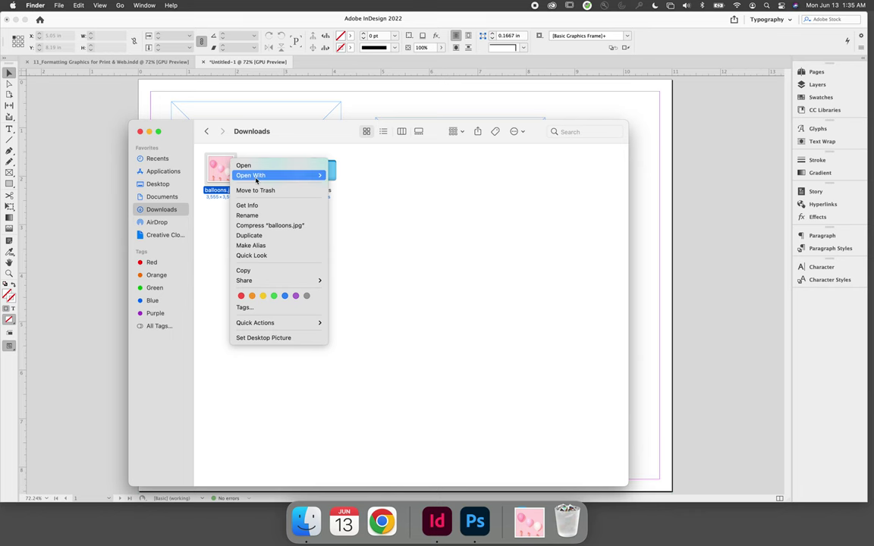
{"action": "mouse_move", "coordinate": [257, 176]}
{"action": "left_click", "coordinate": [367, 230]}
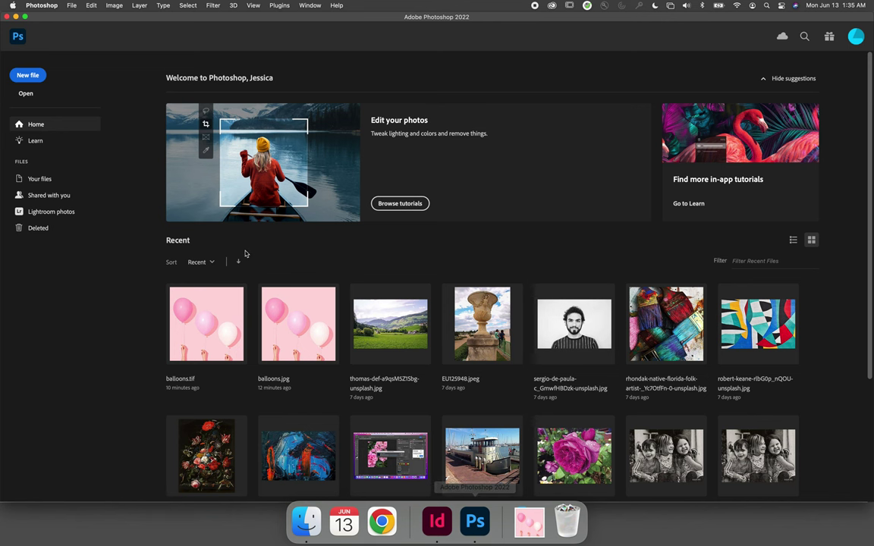
Open balloons.jpg in Photoshop, converting the document's colors to the Adobe RGB (1998) working space.
{"action": "left_click", "coordinate": [71, 6]}
{"action": "left_click", "coordinate": [80, 27]}
{"action": "left_click", "coordinate": [614, 384]}
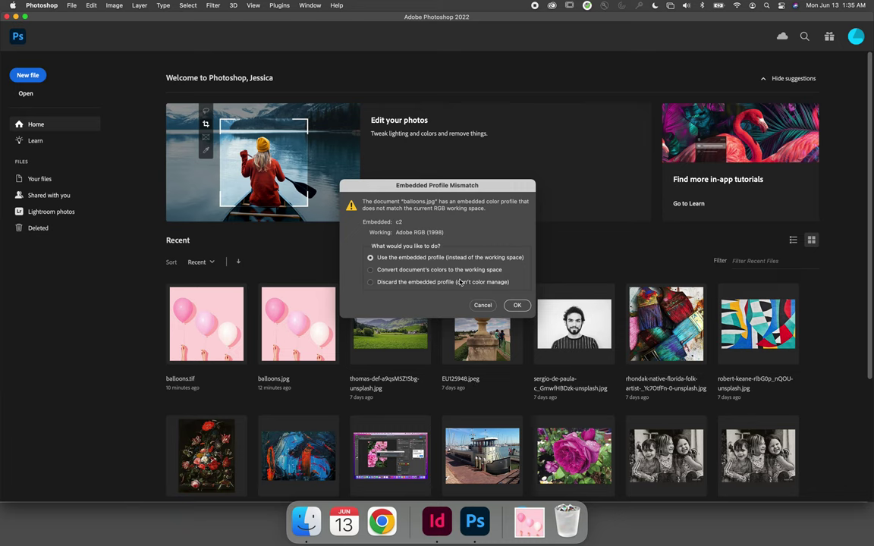
{"action": "left_click", "coordinate": [422, 269]}
{"action": "left_click", "coordinate": [517, 306]}
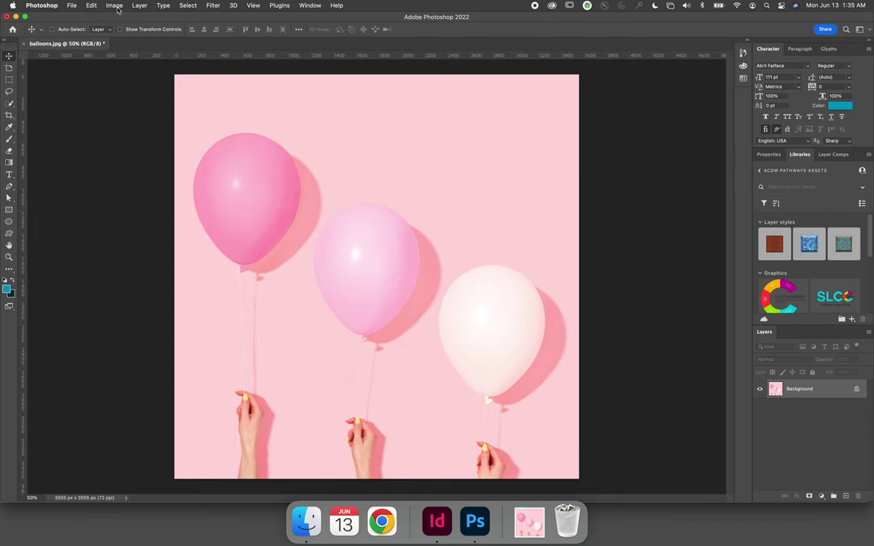
Save the image as balloons.tif in the Downloads folder, using TIFF format with the Adobe RGB (1998) profile embedded.
{"action": "left_click", "coordinate": [71, 5]}
{"action": "left_click", "coordinate": [79, 97]}
{"action": "left_click", "coordinate": [311, 259]}
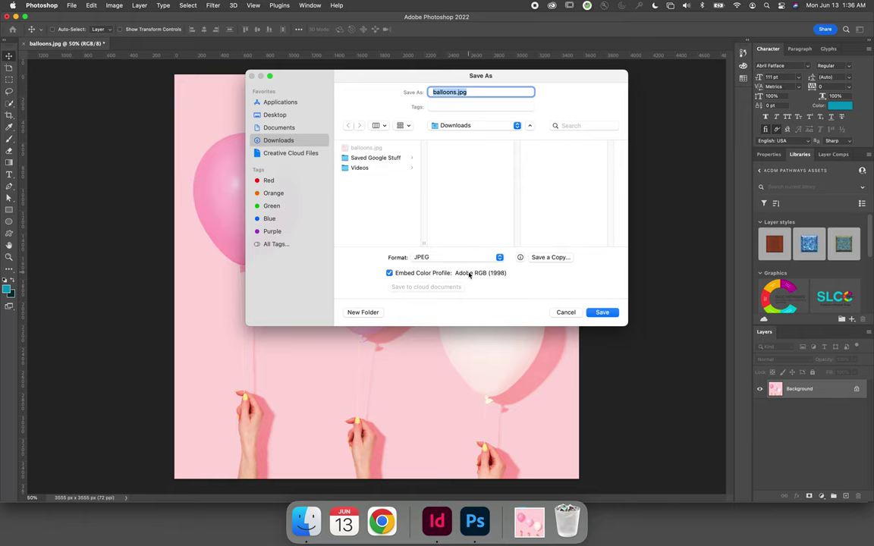
{"action": "left_click_drag", "start_coordinate": [405, 79], "coordinate": [271, 123]}
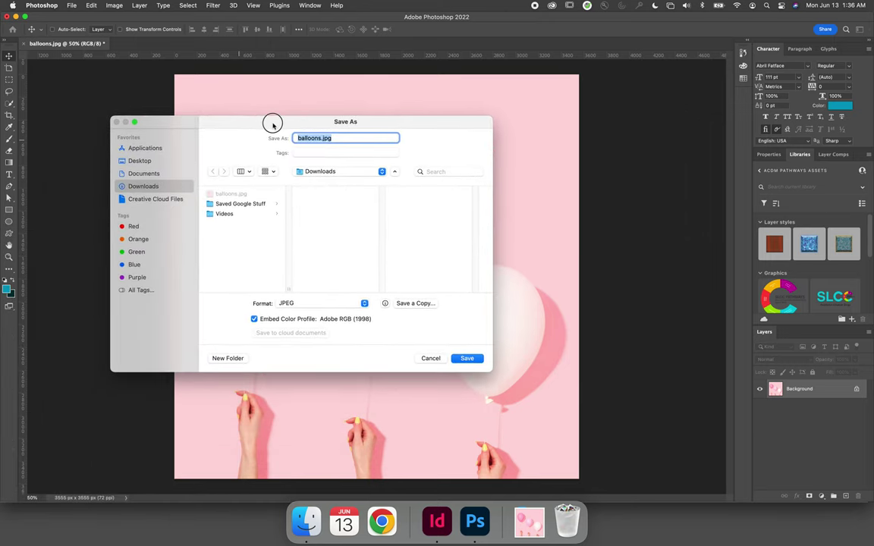
{"action": "left_click", "coordinate": [359, 304]}
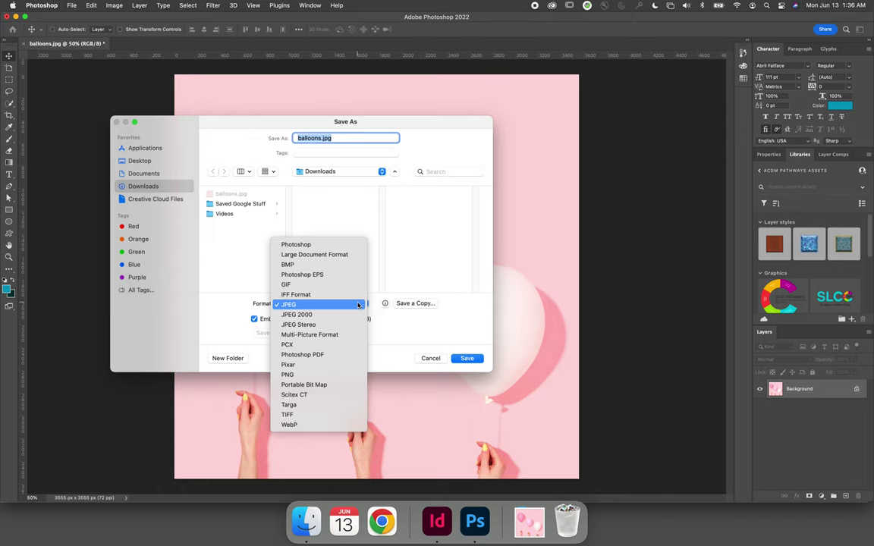
{"action": "left_click", "coordinate": [328, 416]}
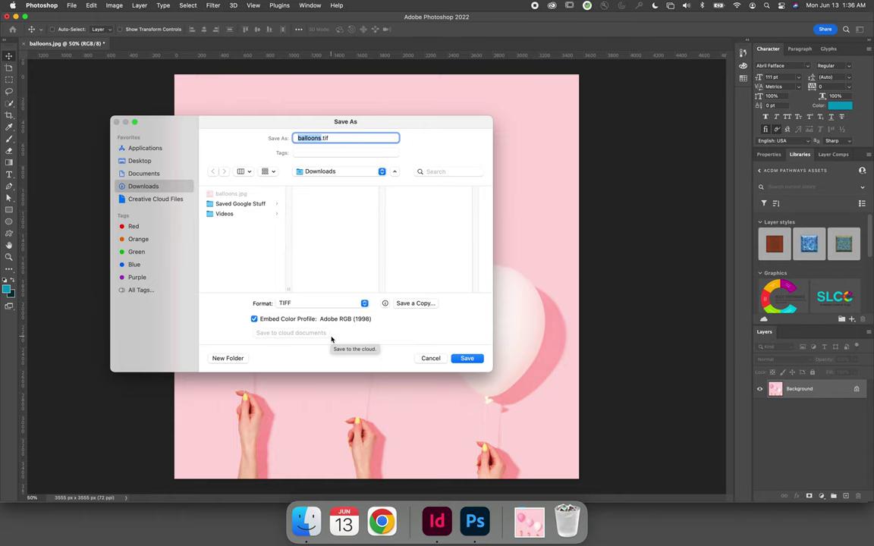
{"action": "left_click", "coordinate": [472, 359]}
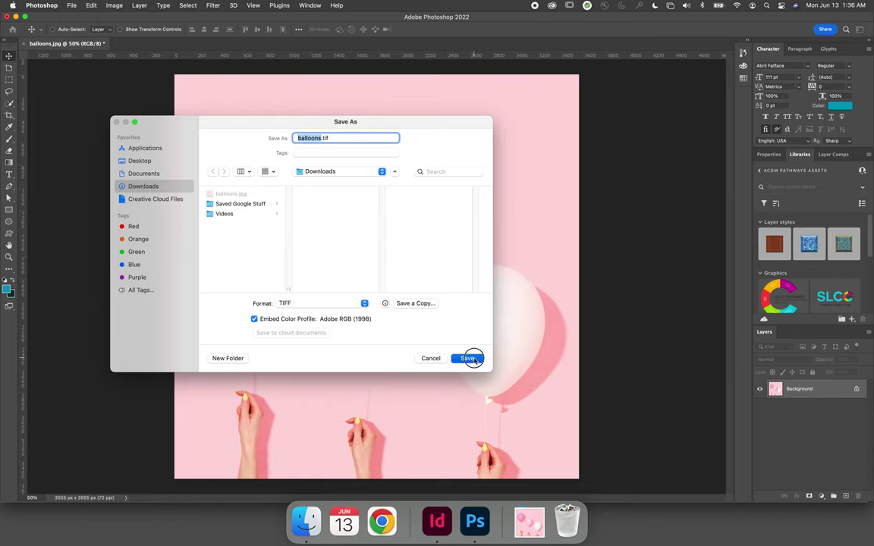
{"action": "left_click", "coordinate": [552, 203]}
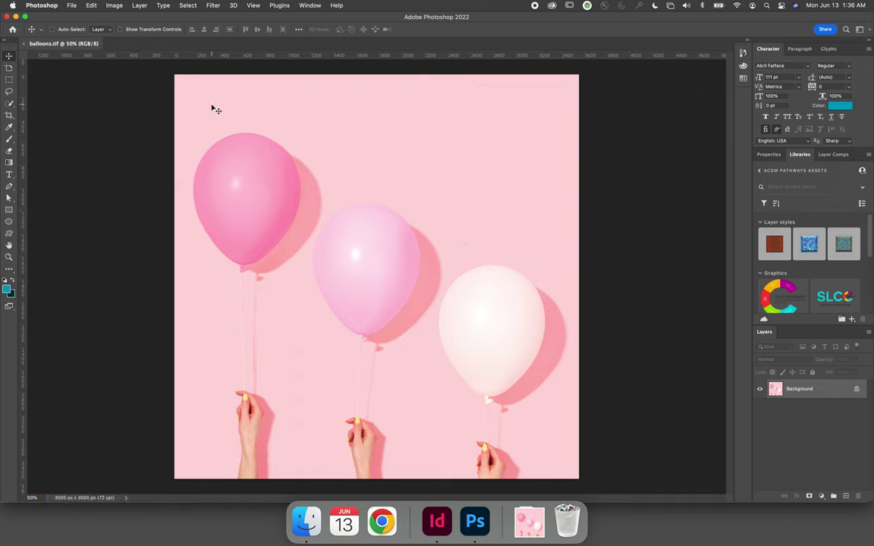
Convert the balloons image from RGB to CMYK color mode, accepting the U.S. Web Coated (SWOP) v2 profile.
{"action": "left_click", "coordinate": [115, 5]}
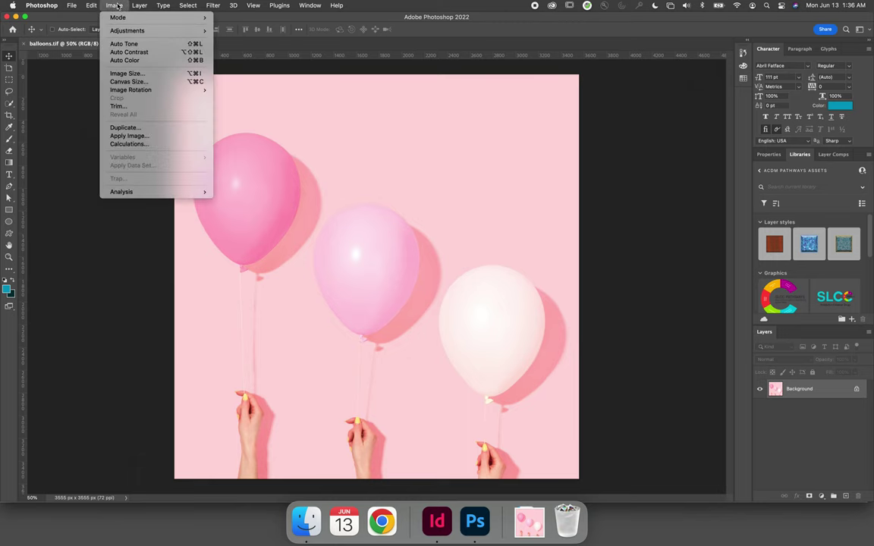
{"action": "mouse_move", "coordinate": [119, 17]}
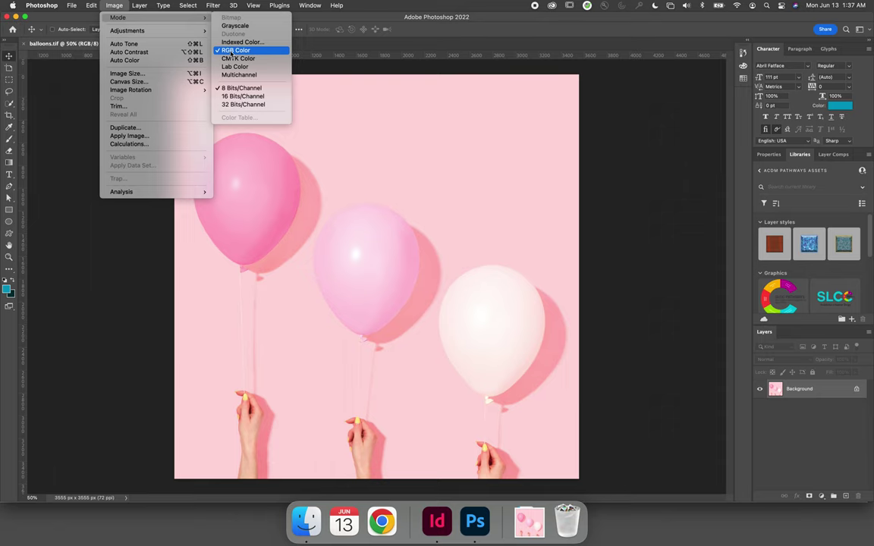
{"action": "left_click", "coordinate": [271, 60]}
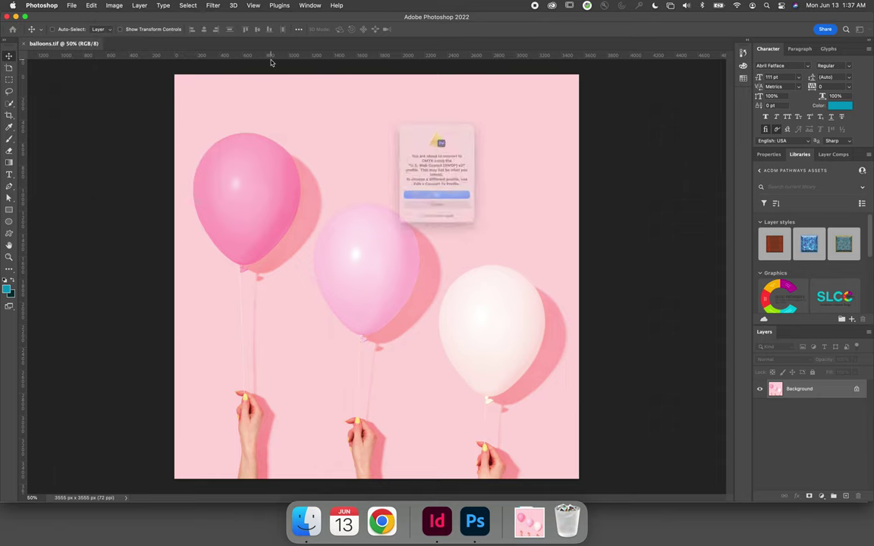
{"action": "left_click", "coordinate": [437, 206]}
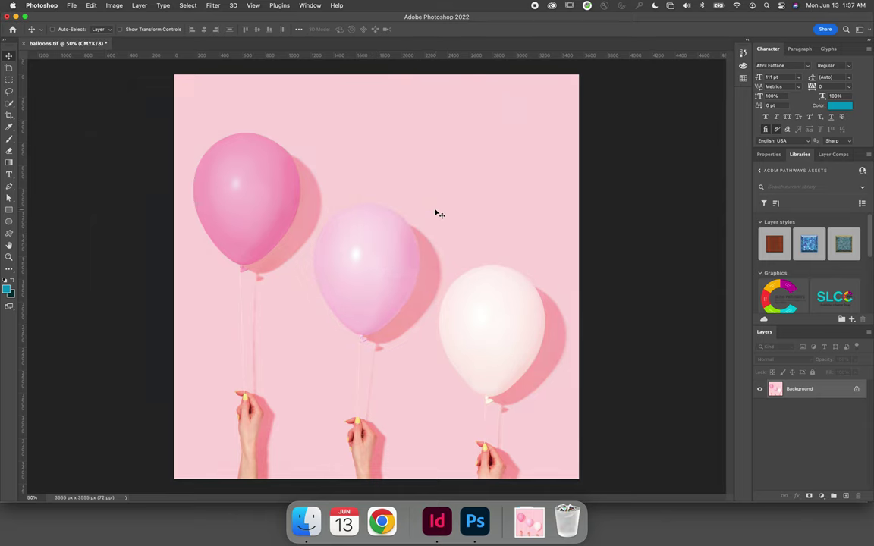
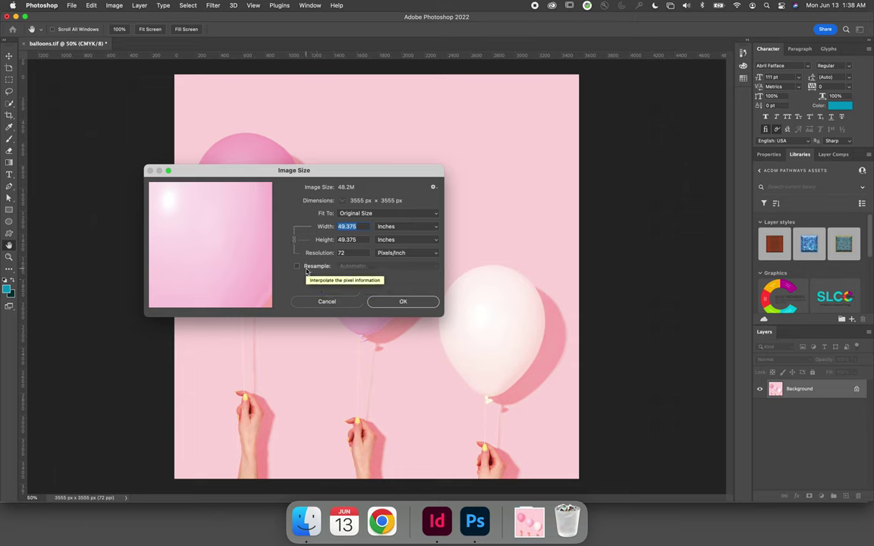
Set the image resolution to 300 pixels/inch with resampling turned off.
{"action": "double_click", "coordinate": [343, 253]}
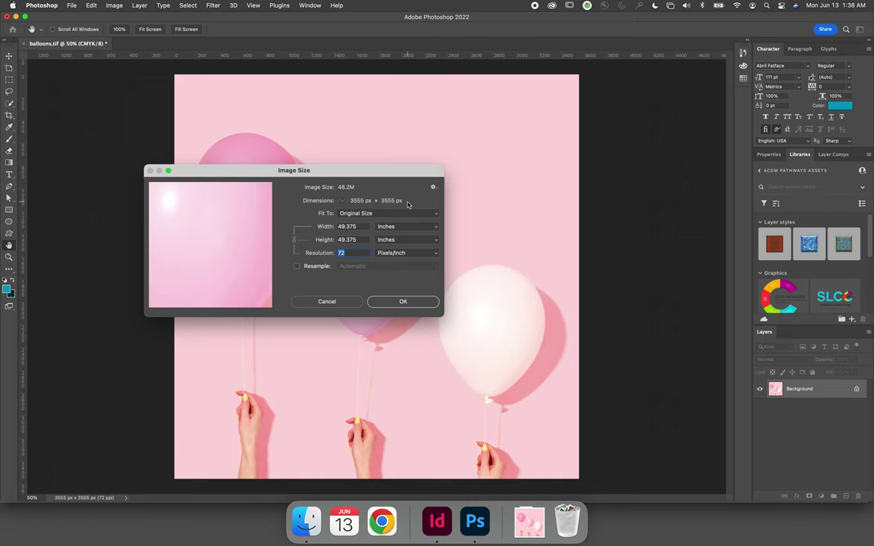
{"action": "left_click", "coordinate": [297, 267]}
{"action": "type", "text": "300"}
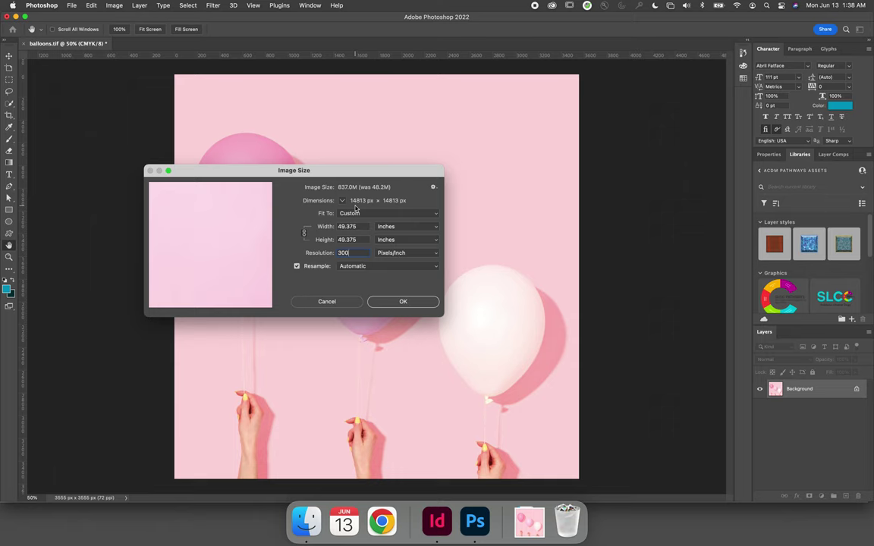
{"action": "left_click", "coordinate": [297, 267]}
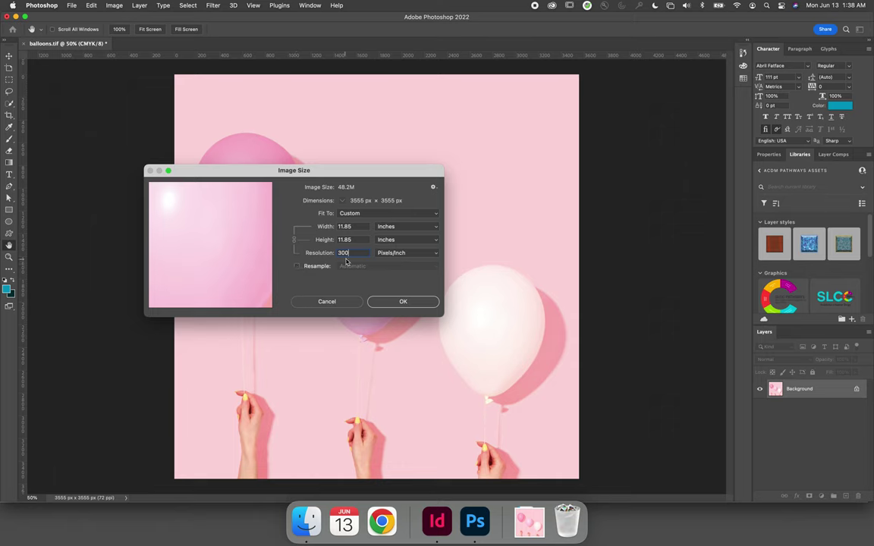
{"action": "left_click", "coordinate": [328, 255]}
{"action": "type", "text": "72"}
{"action": "type", "text": "300"}
{"action": "left_click", "coordinate": [403, 301]}
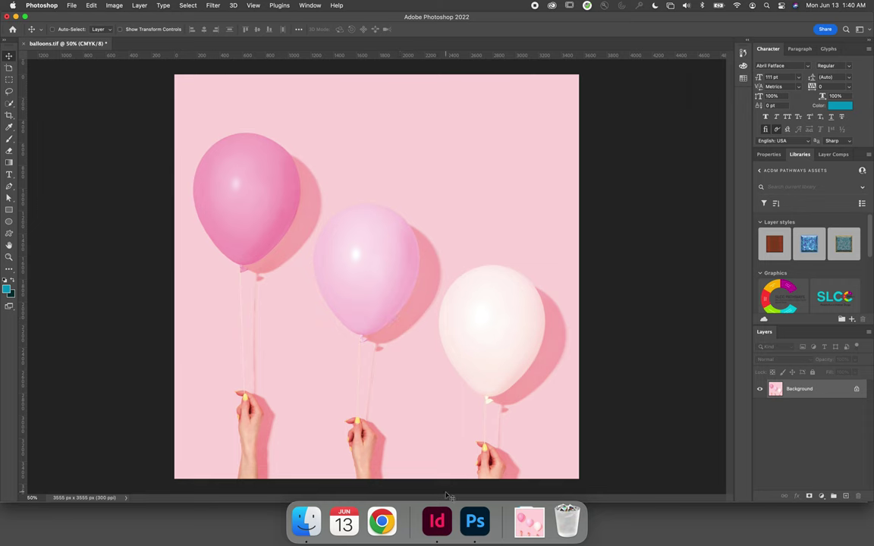
Switch to InDesign to check the width and height of the upper-left graphic frame, and return to Photoshop.
{"action": "left_click", "coordinate": [440, 525]}
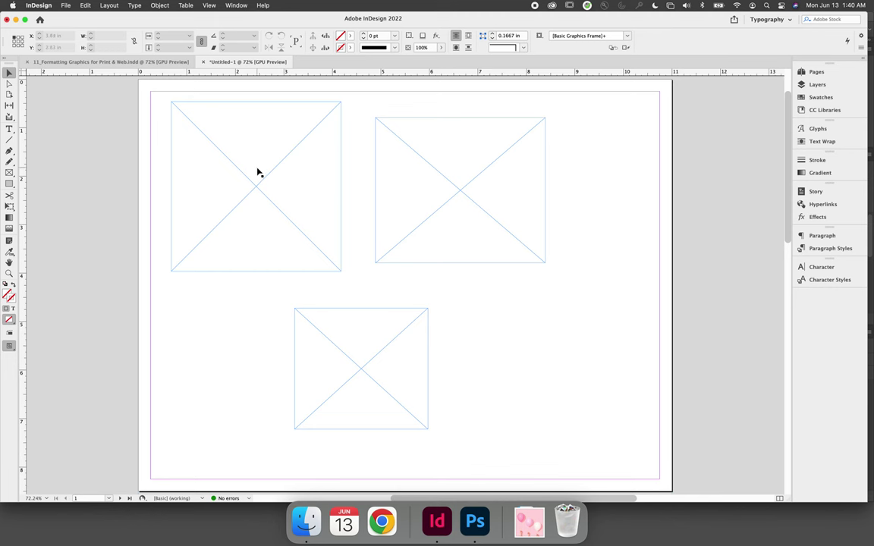
{"action": "left_click", "coordinate": [237, 156]}
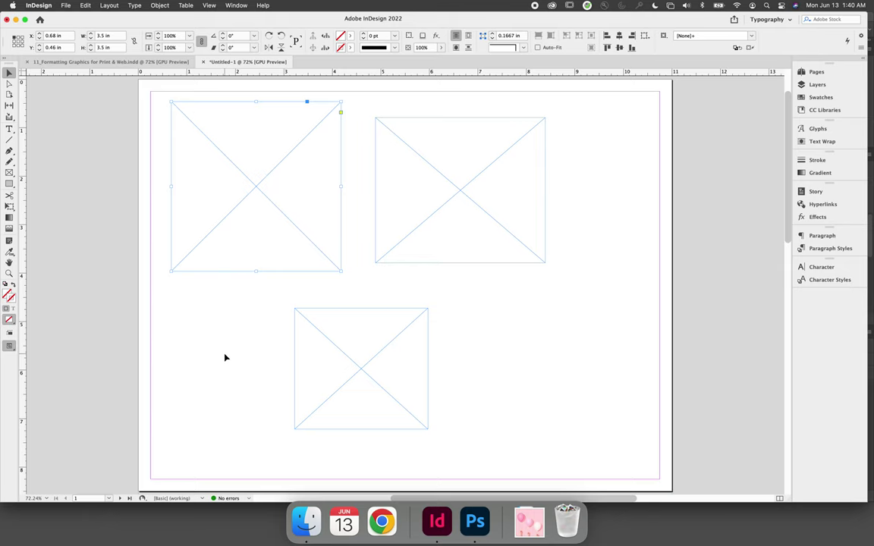
{"action": "left_click", "coordinate": [475, 521]}
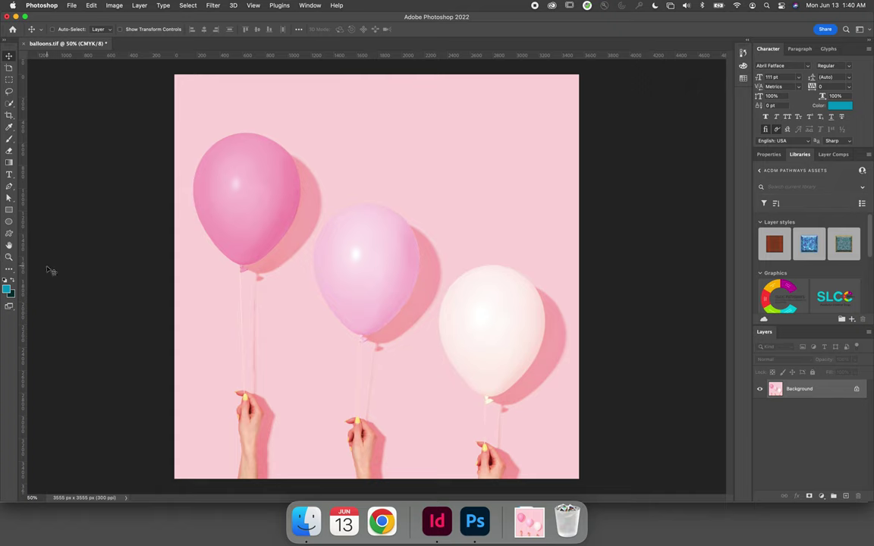
Set up the Crop tool in W x H x Resolution mode at 3.5 in by 3.5 in and 300 px/in.
{"action": "left_click", "coordinate": [9, 116]}
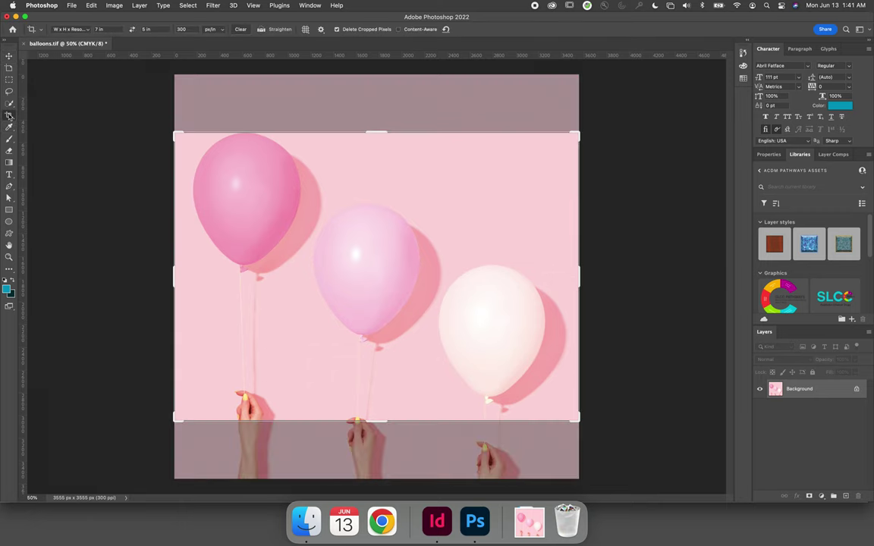
{"action": "left_click", "coordinate": [84, 29]}
{"action": "left_click", "coordinate": [76, 23]}
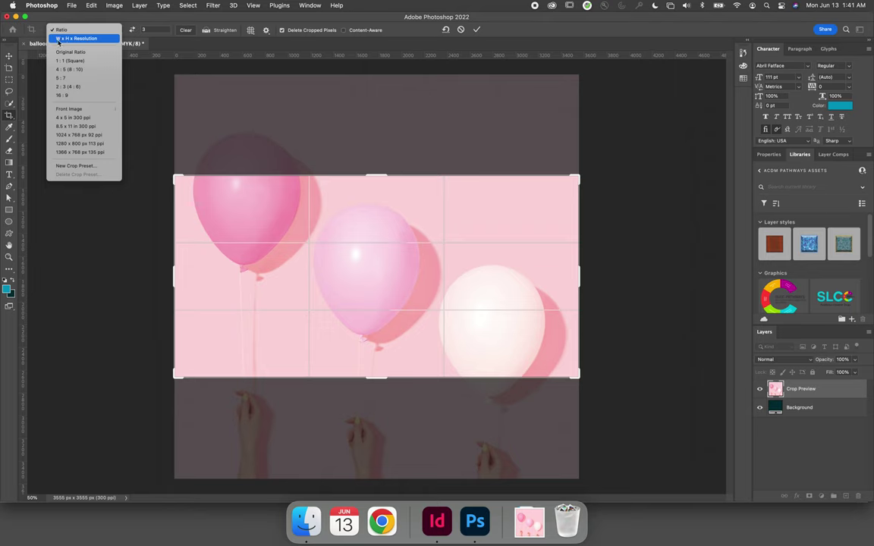
{"action": "left_click", "coordinate": [67, 41]}
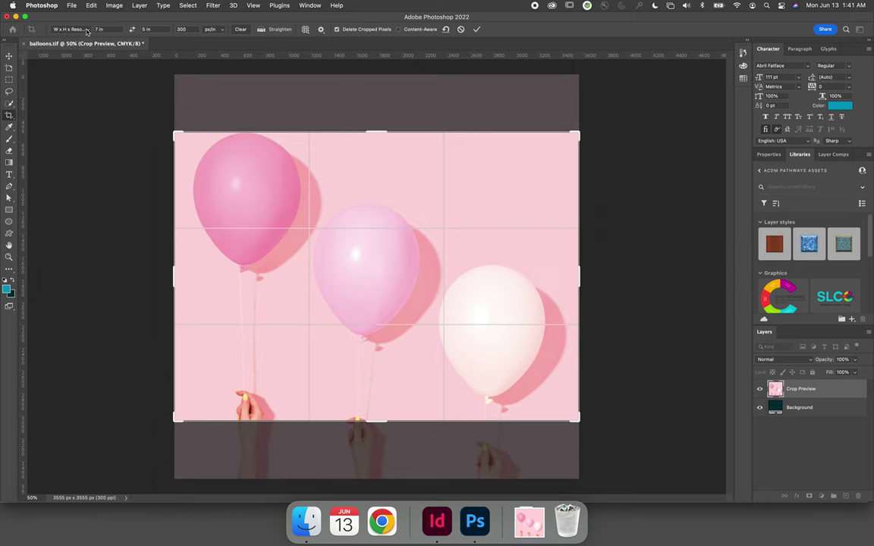
{"action": "left_click", "coordinate": [97, 29]}
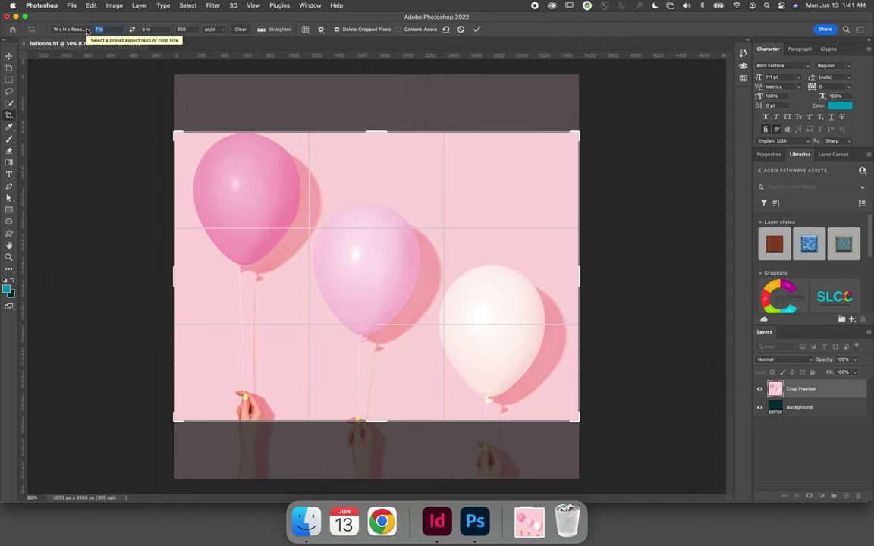
{"action": "type", "text": "3.5"}
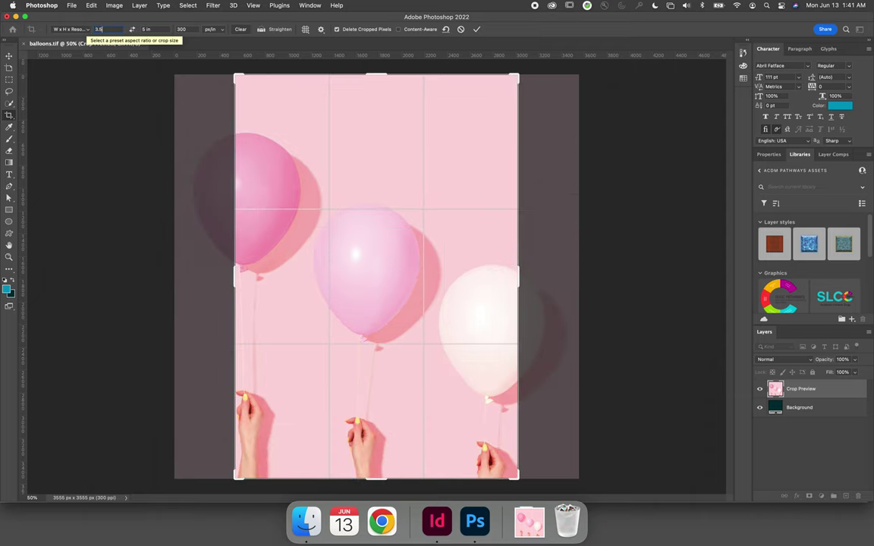
{"action": "key", "text": "Tab"}
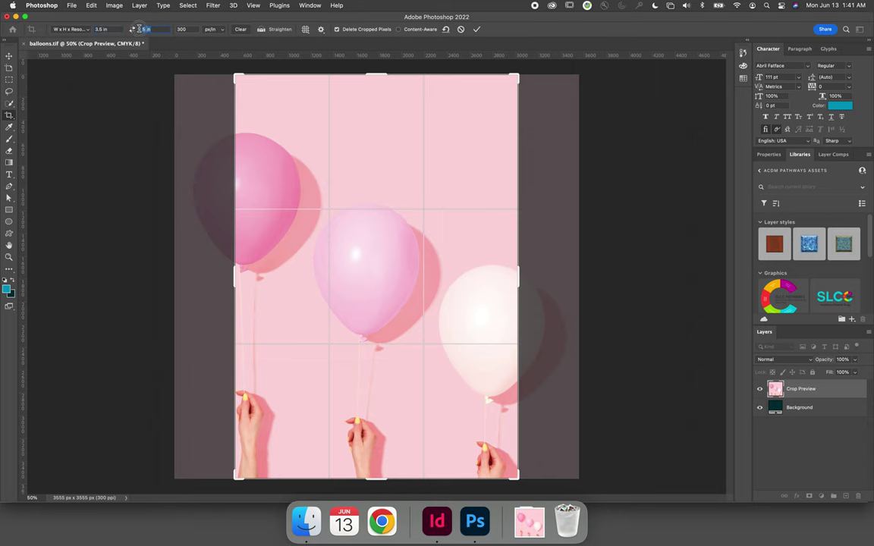
{"action": "type", "text": "3.5"}
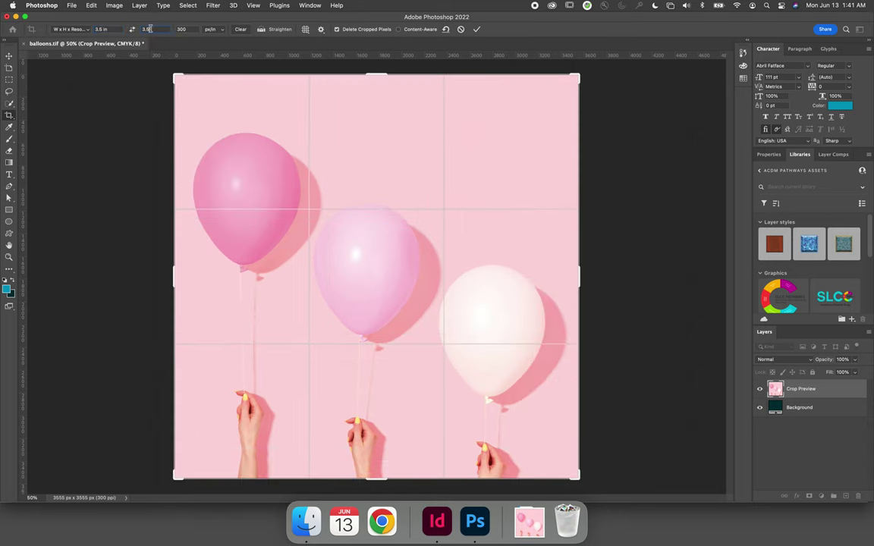
{"action": "key", "text": "Tab"}
Fit the square crop box to the entire balloons image and apply the crop.
{"action": "mouse_move", "coordinate": [351, 279]}
{"action": "left_mouse_down"}
{"action": "mouse_move", "coordinate": [399, 269]}
{"action": "mouse_move", "coordinate": [320, 278]}
{"action": "mouse_move", "coordinate": [283, 312]}
{"action": "mouse_move", "coordinate": [267, 276]}
{"action": "mouse_move", "coordinate": [239, 255]}
{"action": "mouse_move", "coordinate": [293, 256]}
{"action": "mouse_move", "coordinate": [346, 285]}
{"action": "mouse_move", "coordinate": [356, 279]}
{"action": "mouse_move", "coordinate": [349, 278]}
{"action": "left_mouse_up"}
{"action": "left_click_drag", "start_coordinate": [575, 77], "coordinate": [558, 97]}
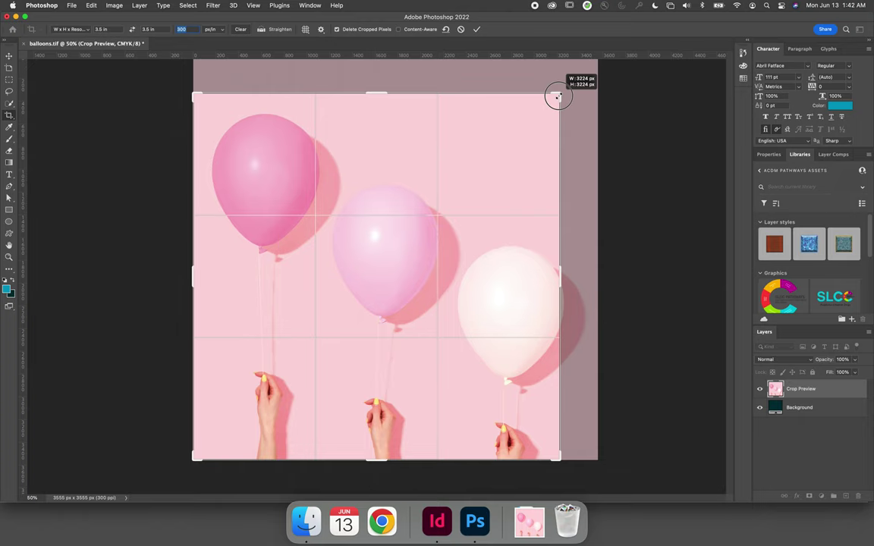
{"action": "left_click_drag", "start_coordinate": [557, 97], "coordinate": [582, 79]}
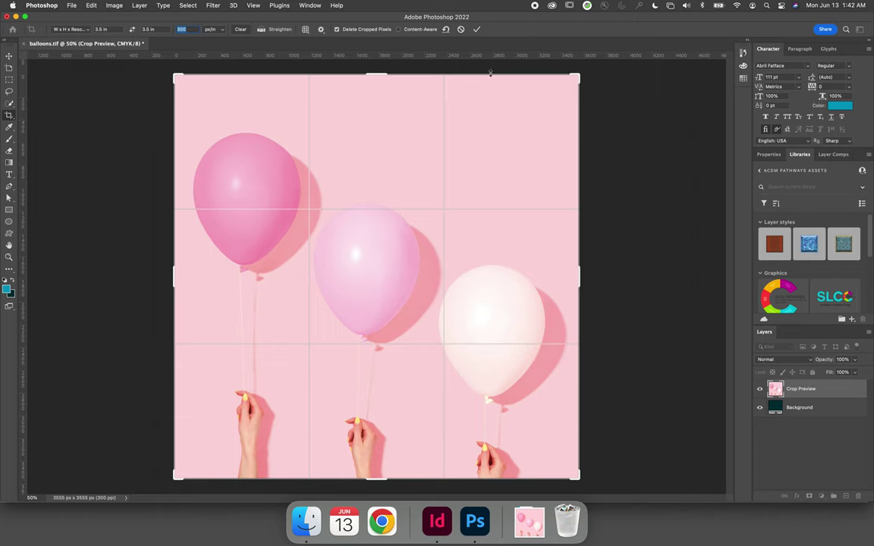
{"action": "left_click", "coordinate": [477, 29]}
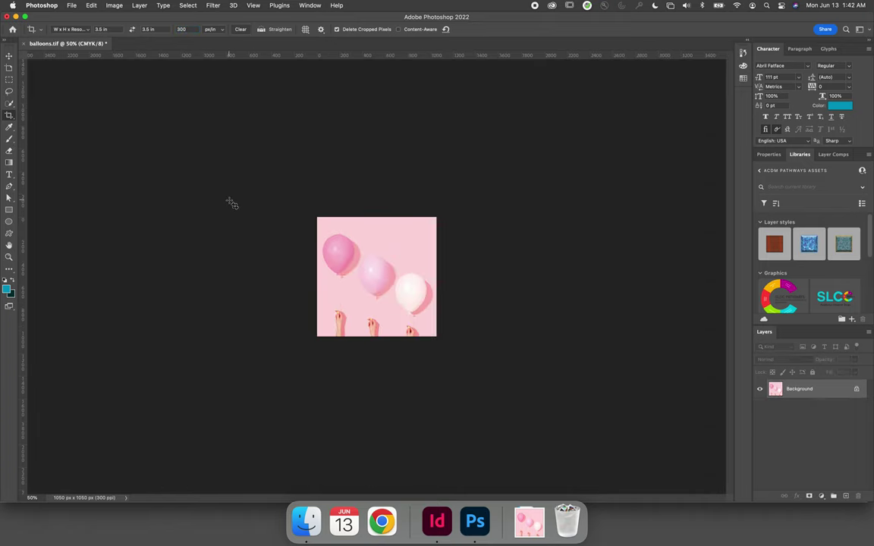
Check the cropped image's width, height and resolution in the Image Size settings.
{"action": "left_click", "coordinate": [113, 5]}
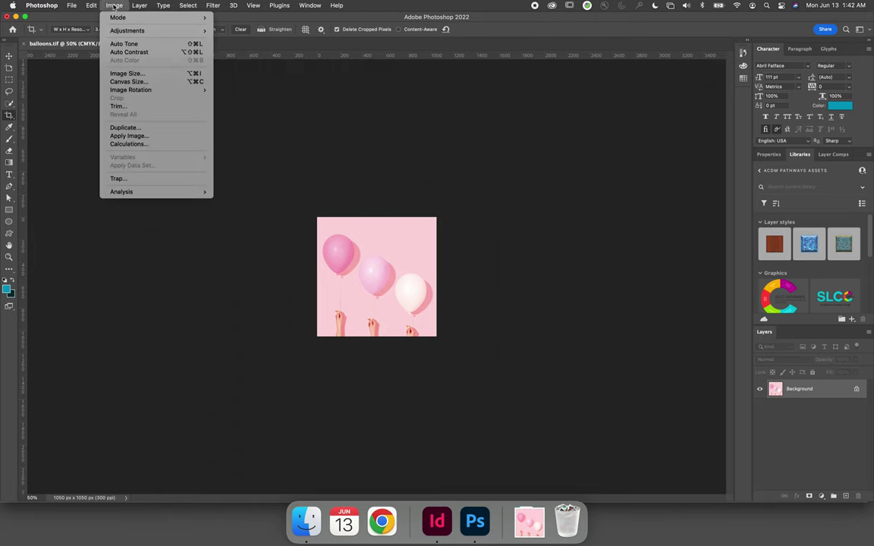
{"action": "left_click", "coordinate": [119, 75]}
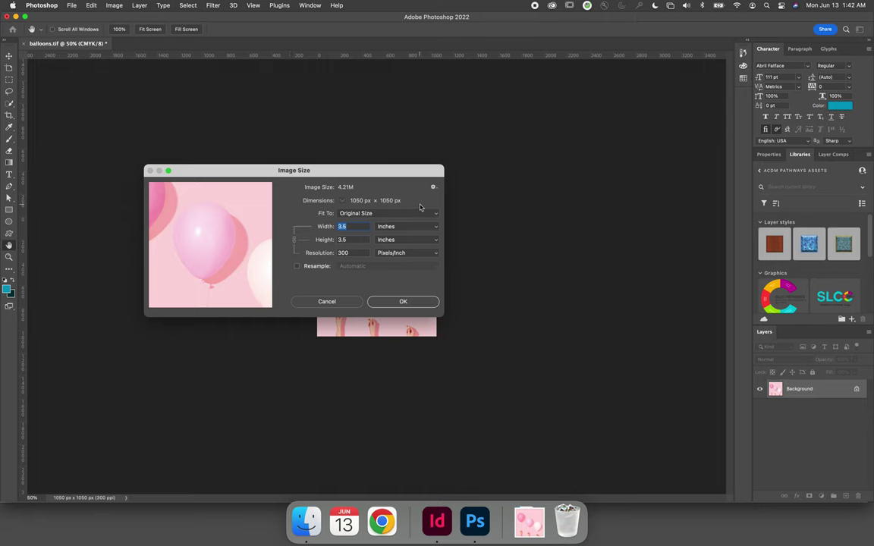
{"action": "left_click", "coordinate": [351, 227]}
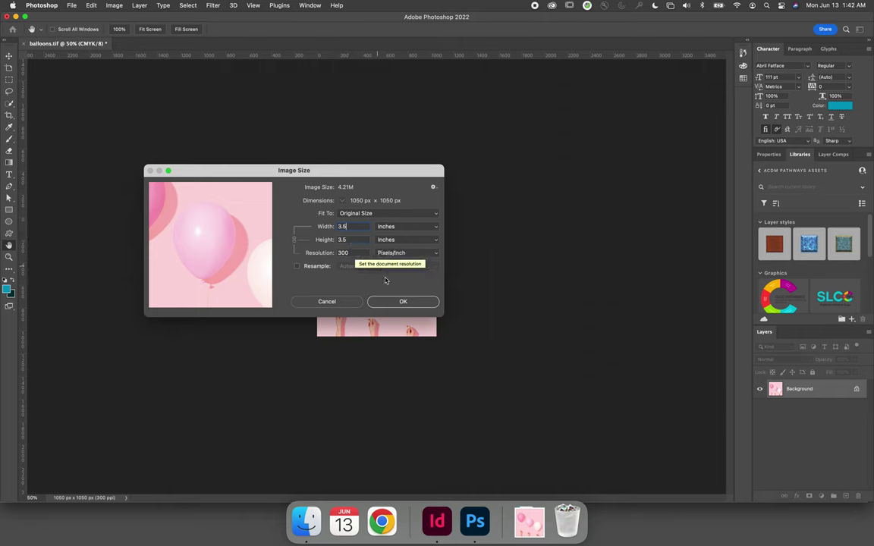
{"action": "left_click", "coordinate": [405, 303]}
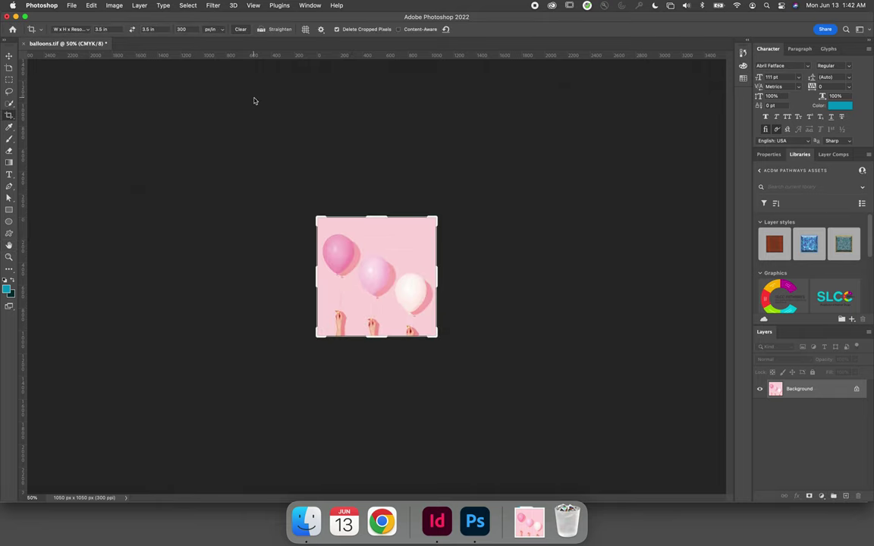
Save the changes to balloons.tif and close its window.
{"action": "left_click", "coordinate": [72, 6]}
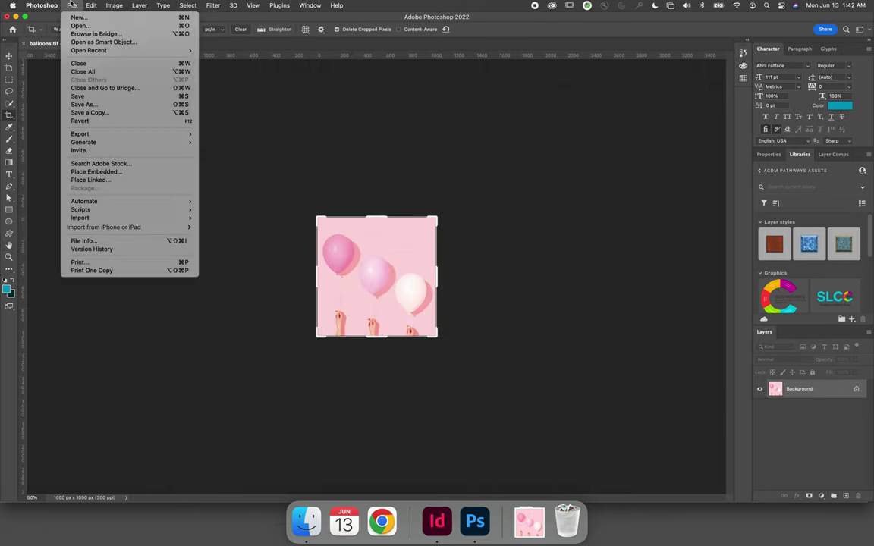
{"action": "left_click", "coordinate": [76, 96]}
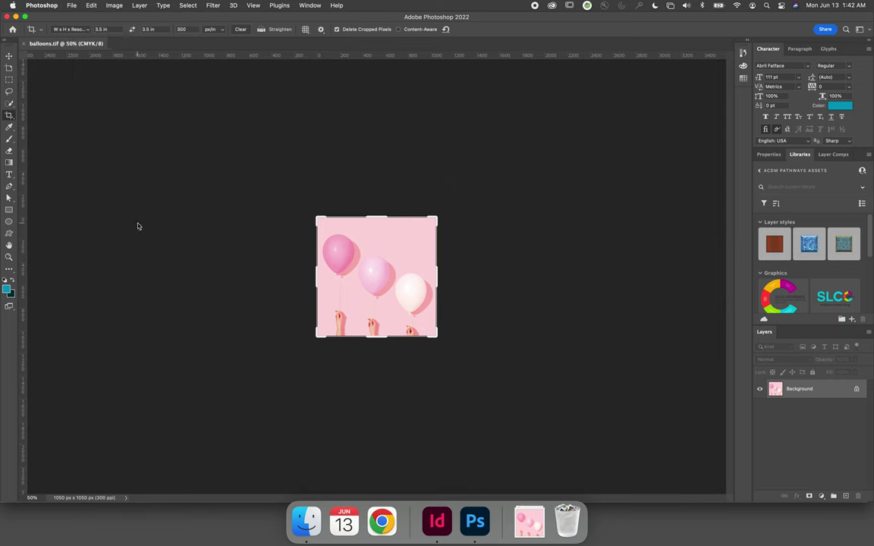
{"action": "left_click", "coordinate": [9, 17]}
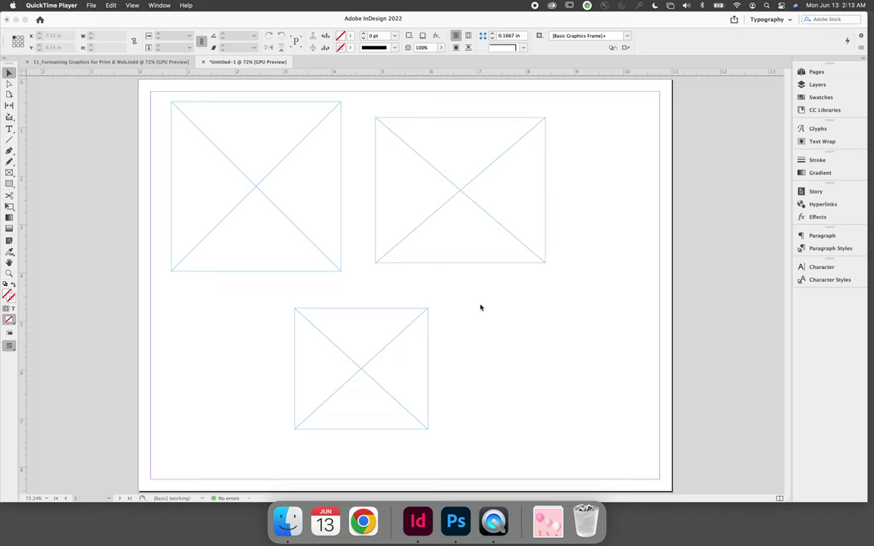
In InDesign, move the smallest frame and the 3.5 x 3 in frame over to the page's right edge.
{"action": "left_click", "coordinate": [480, 308]}
{"action": "left_click_drag", "start_coordinate": [376, 369], "coordinate": [665, 381]}
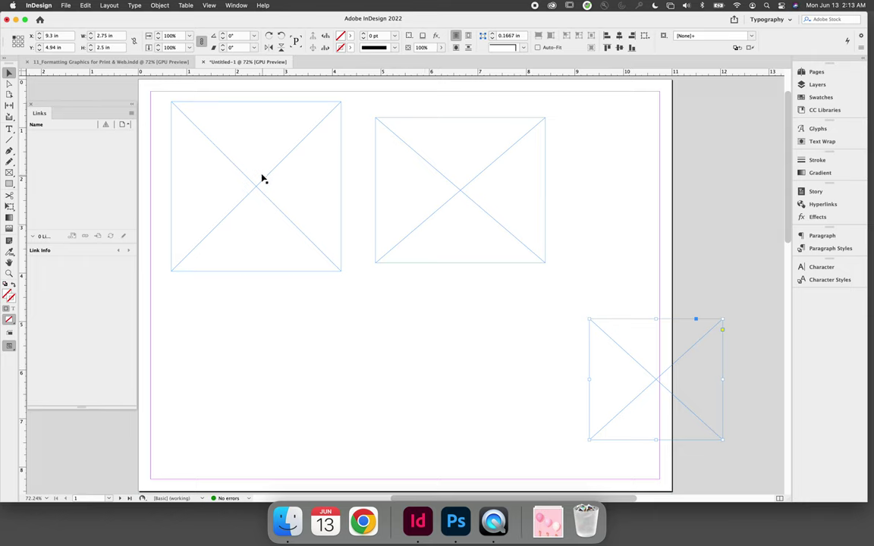
{"action": "left_click_drag", "start_coordinate": [446, 193], "coordinate": [681, 205]}
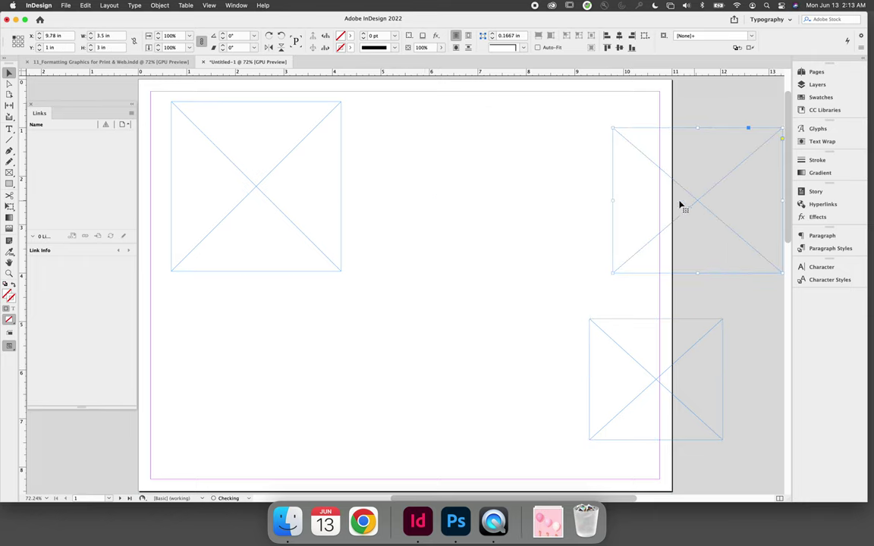
{"action": "left_click", "coordinate": [239, 336]}
Place balloons.tif from the Downloads folder into the selected 3.5 x 3.5 in graphic frame.
{"action": "left_click", "coordinate": [66, 5]}
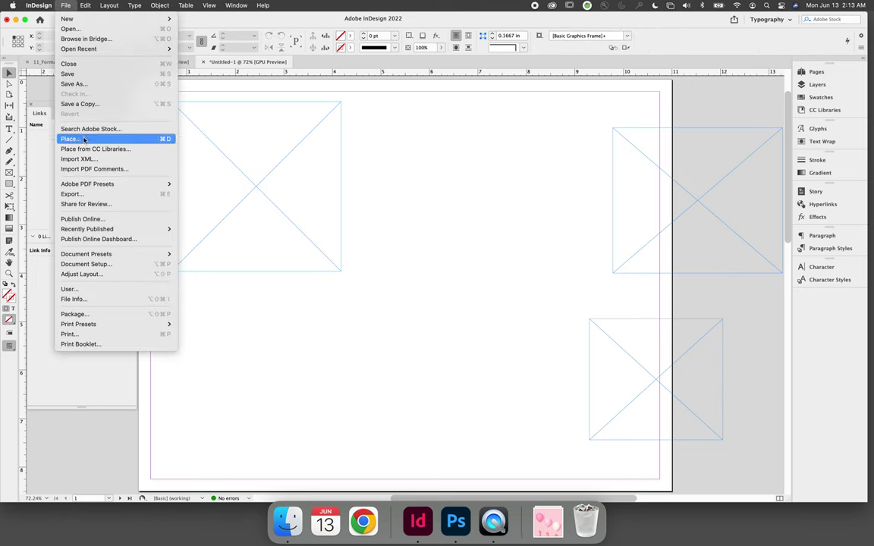
{"action": "left_click", "coordinate": [247, 158]}
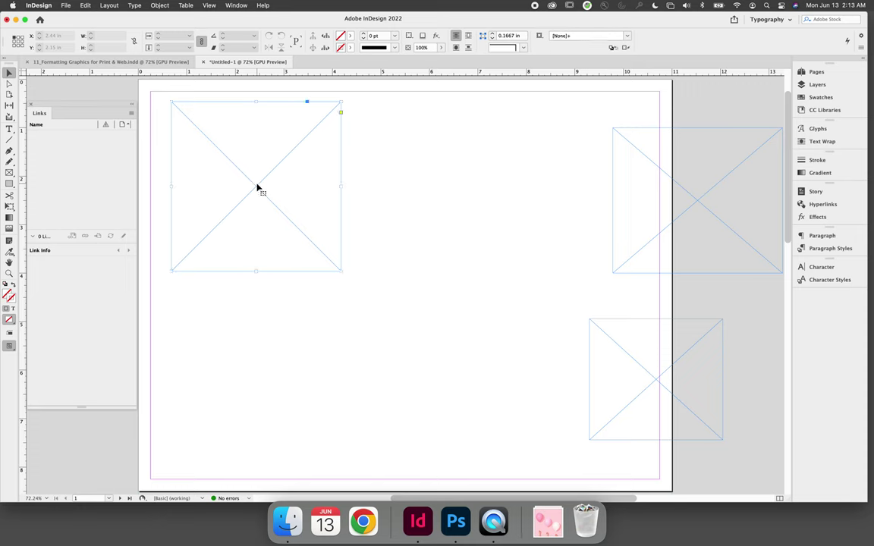
{"action": "left_click", "coordinate": [258, 188]}
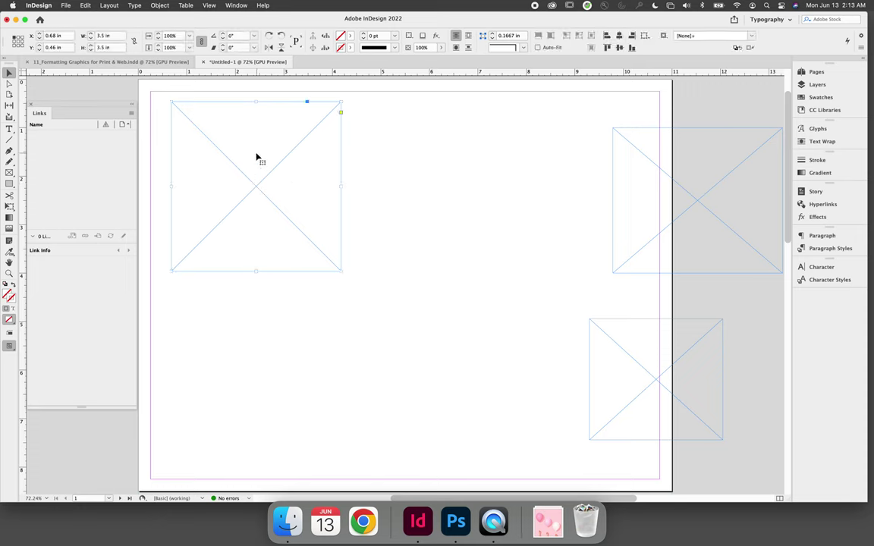
{"action": "left_click", "coordinate": [67, 6]}
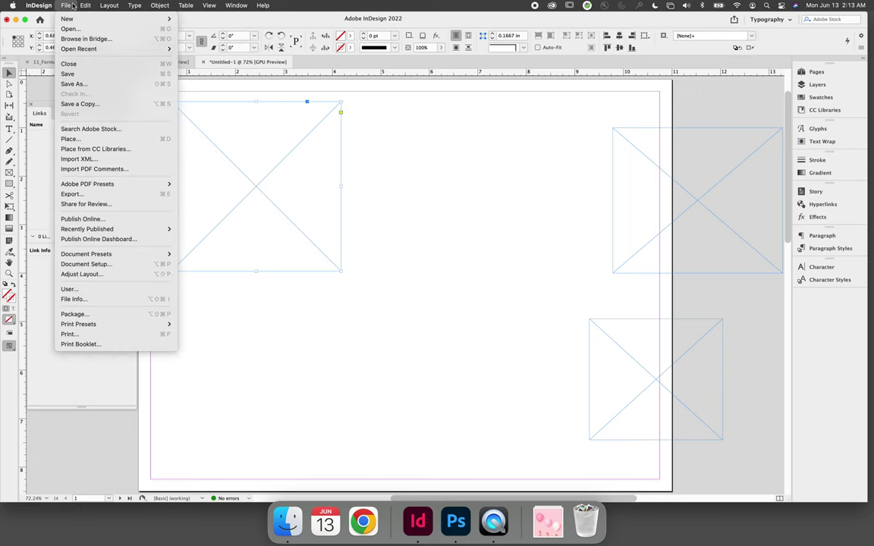
{"action": "left_click", "coordinate": [70, 139]}
{"action": "left_click", "coordinate": [356, 140]}
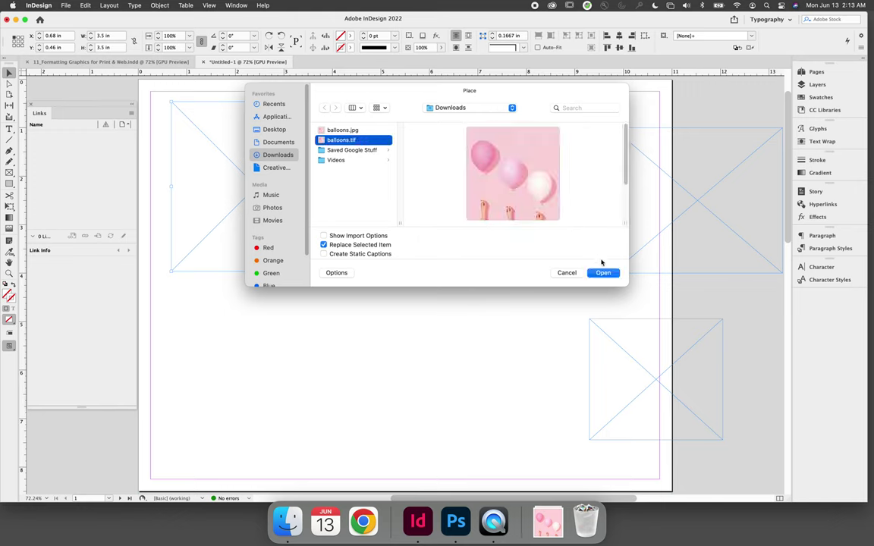
{"action": "left_click", "coordinate": [602, 273]}
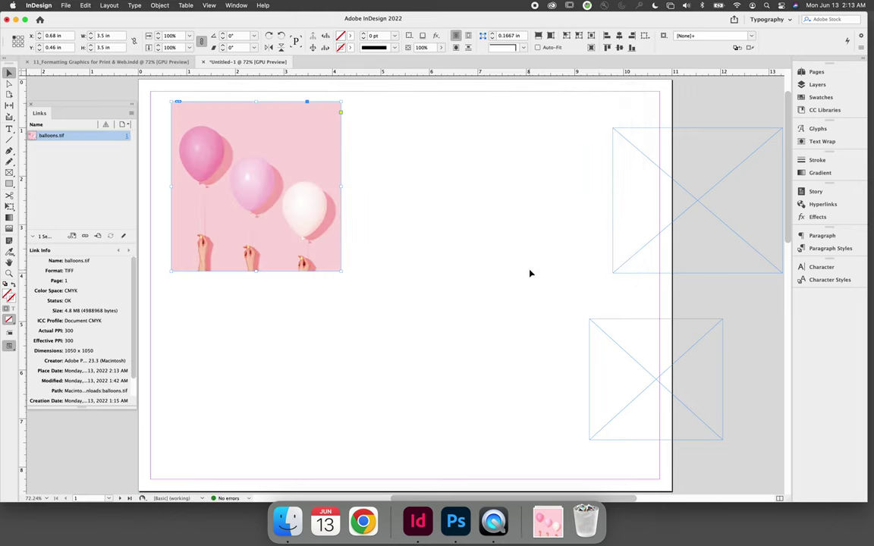
Undo the image placement, discard the loaded image and deselect the frame.
{"action": "key", "text": "super+z"}
{"action": "key", "text": "Escape"}
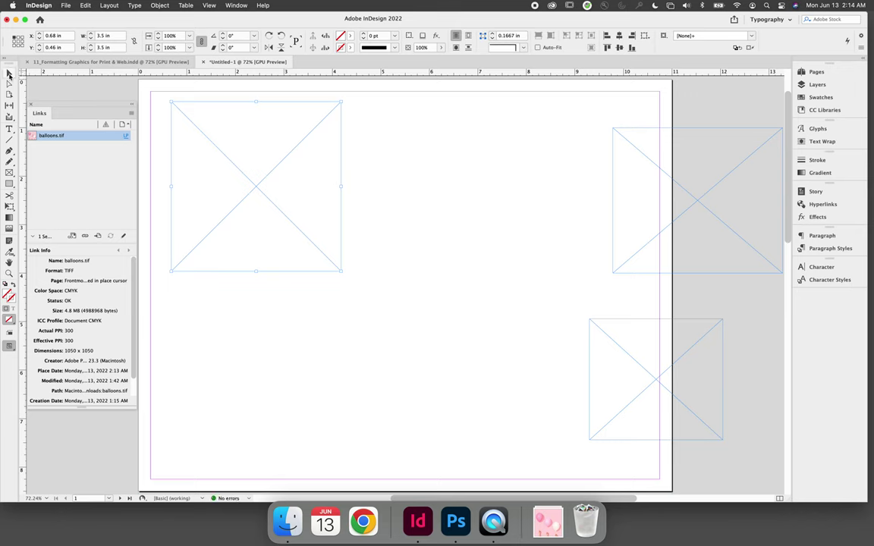
{"action": "left_click", "coordinate": [61, 99]}
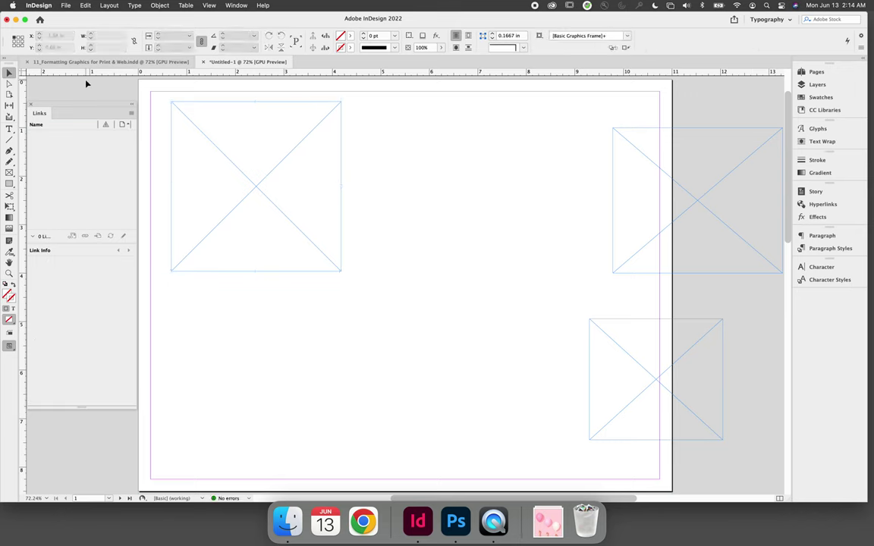
With nothing selected, load balloons.tif for placing and drop it into the empty 3.5 x 3.5 in frame.
{"action": "left_click", "coordinate": [66, 6]}
{"action": "left_click", "coordinate": [108, 140]}
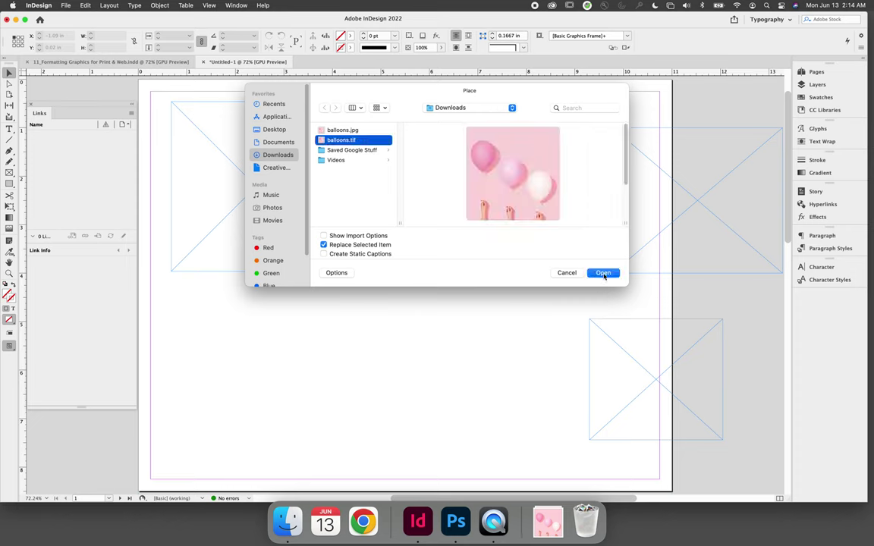
{"action": "left_click", "coordinate": [607, 272]}
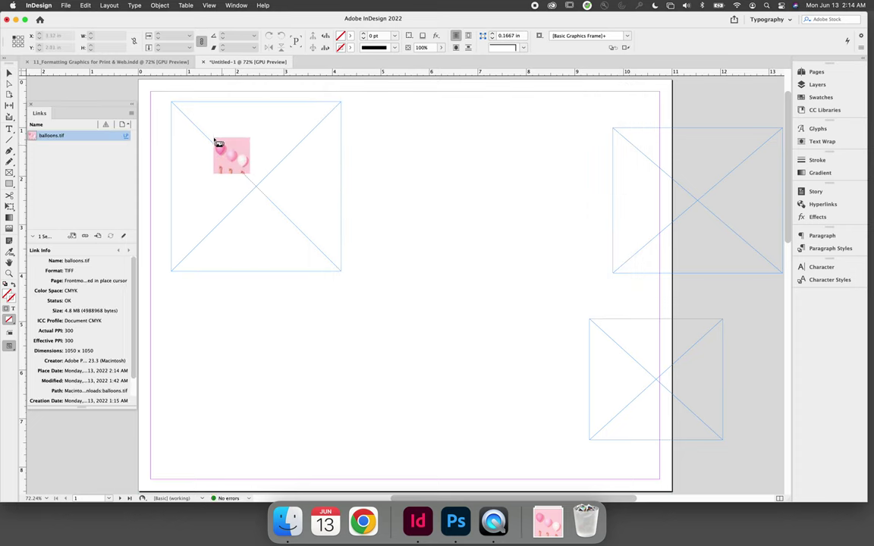
{"action": "left_click_drag", "start_coordinate": [210, 127], "coordinate": [211, 129]}
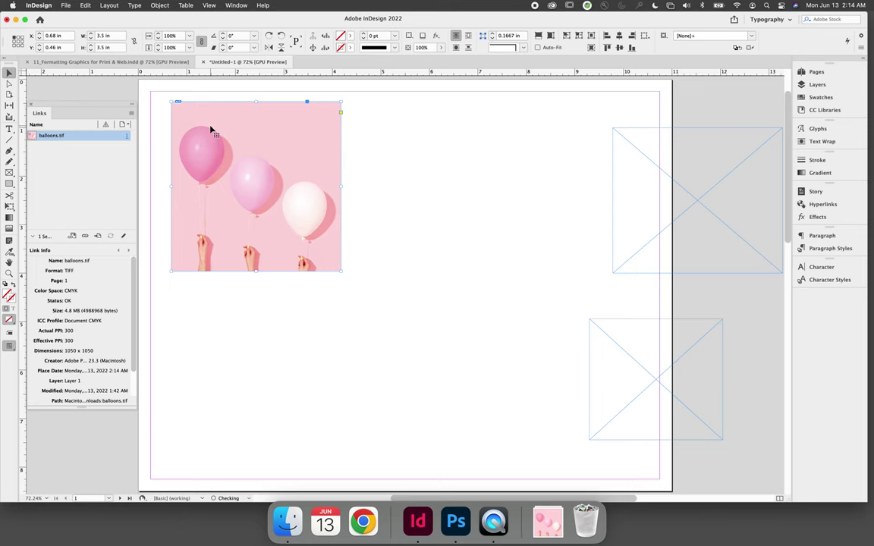
Undo the placement in the frame and place balloons.tif at its full size on the blank page area beside the frame.
{"action": "key", "text": "super+z"}
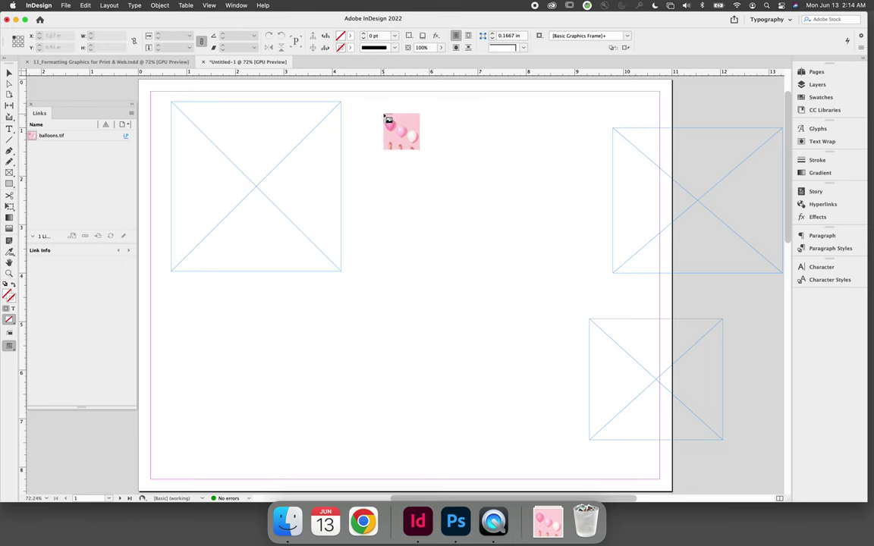
{"action": "left_click", "coordinate": [385, 113]}
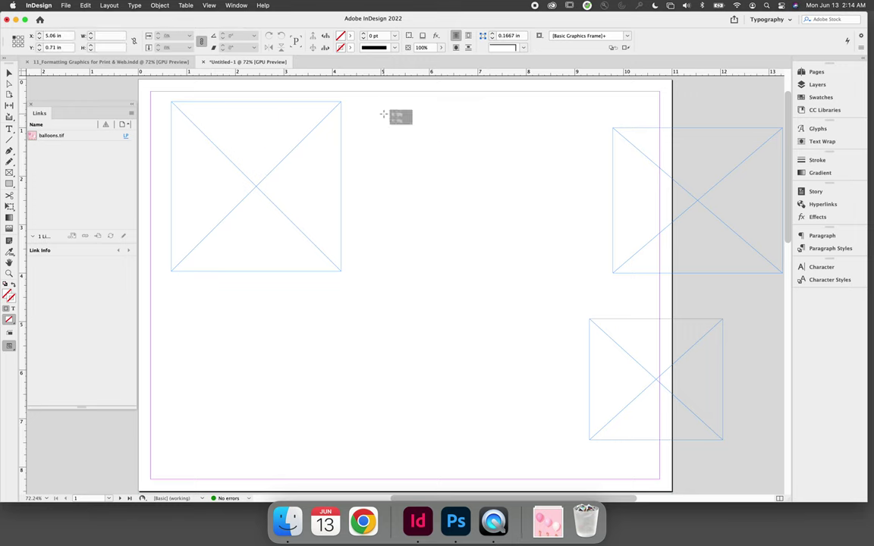
{"action": "left_click", "coordinate": [366, 195]}
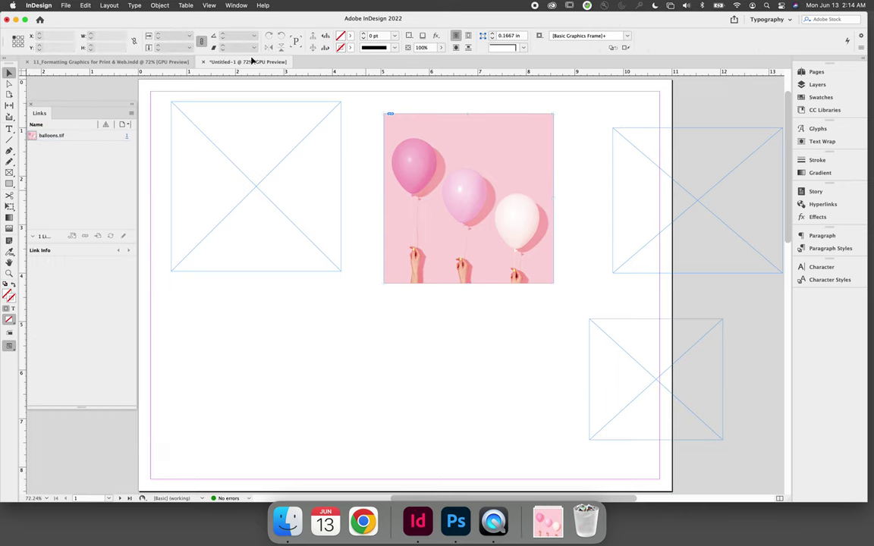
Place the original balloons.jpg at its full size on the page, below the empty 3.5 x 3.5 in frame.
{"action": "left_click", "coordinate": [47, 5]}
{"action": "mouse_move", "coordinate": [71, 6]}
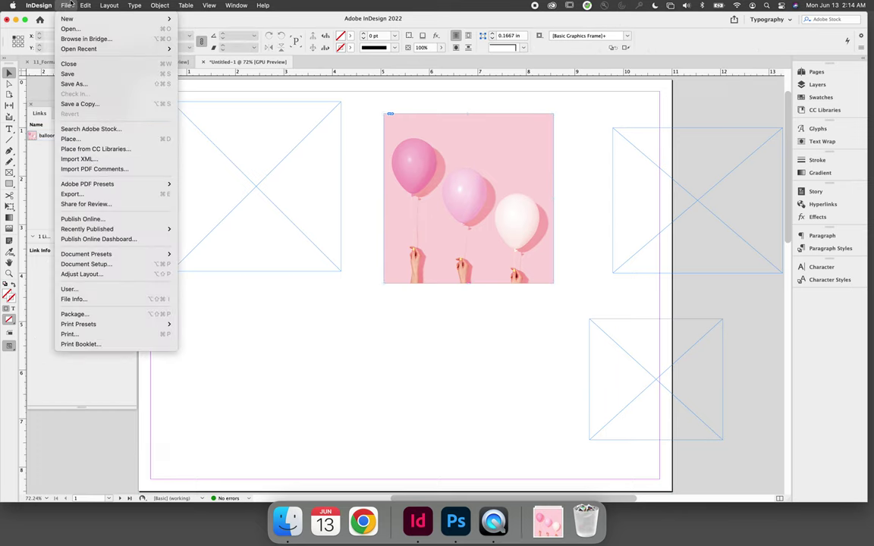
{"action": "left_click", "coordinate": [72, 139]}
{"action": "left_click", "coordinate": [342, 130]}
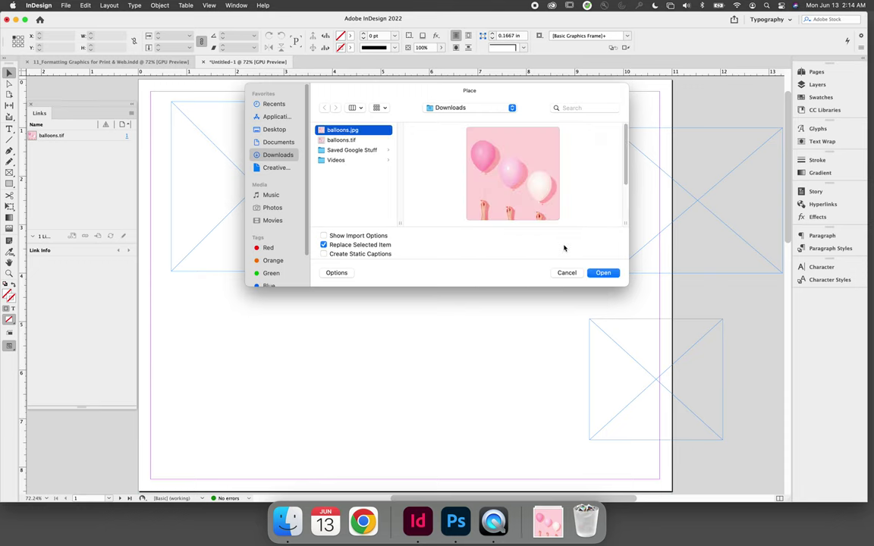
{"action": "left_click", "coordinate": [604, 273]}
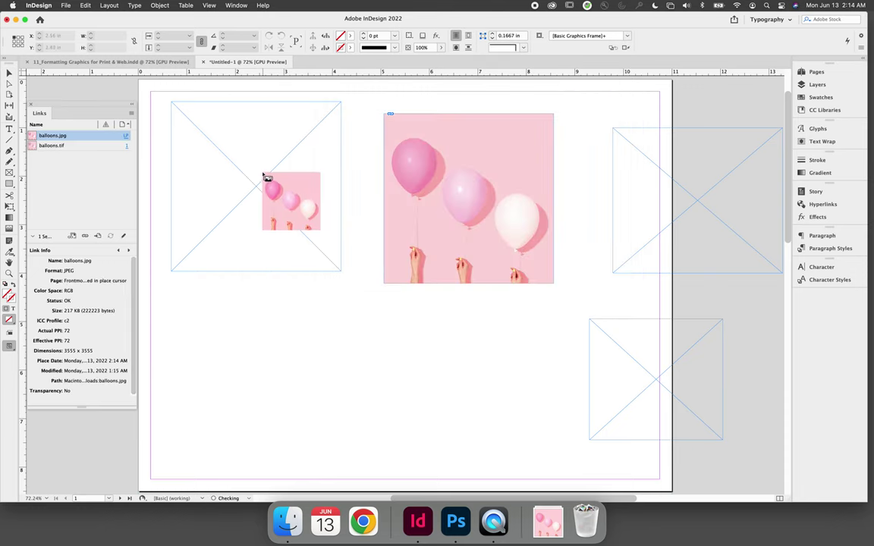
{"action": "left_click", "coordinate": [231, 290]}
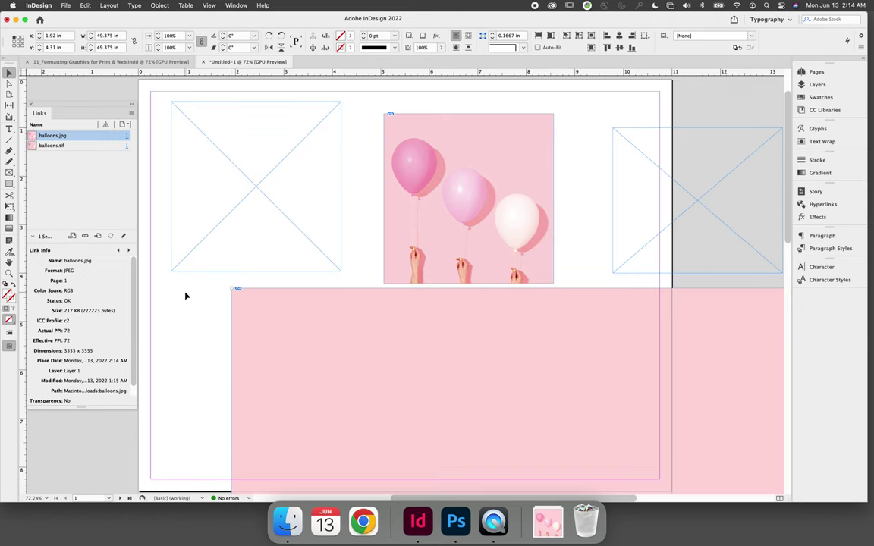
Zoom out to examine the full extent of the placed balloons.jpg compared with the page size.
{"action": "key", "text": "super+minus"}
{"action": "key", "text": "super+minus"}
{"action": "key", "text": "super+minus"}
{"action": "key", "text": "super+minus"}
{"action": "key", "text": "super+minus"}
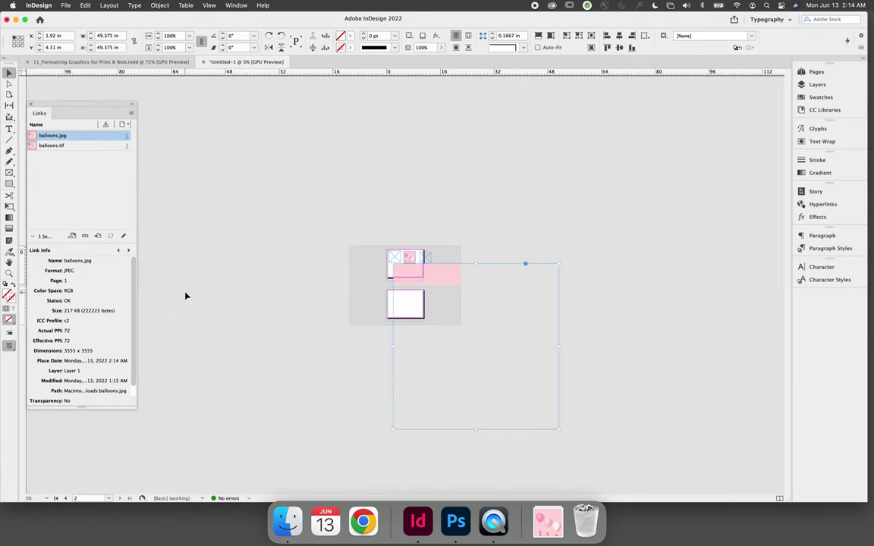
{"action": "key", "text": "super+equal"}
{"action": "key", "text": "super+equal"}
{"action": "key", "text": "super+equal"}
{"action": "key", "text": "super+equal"}
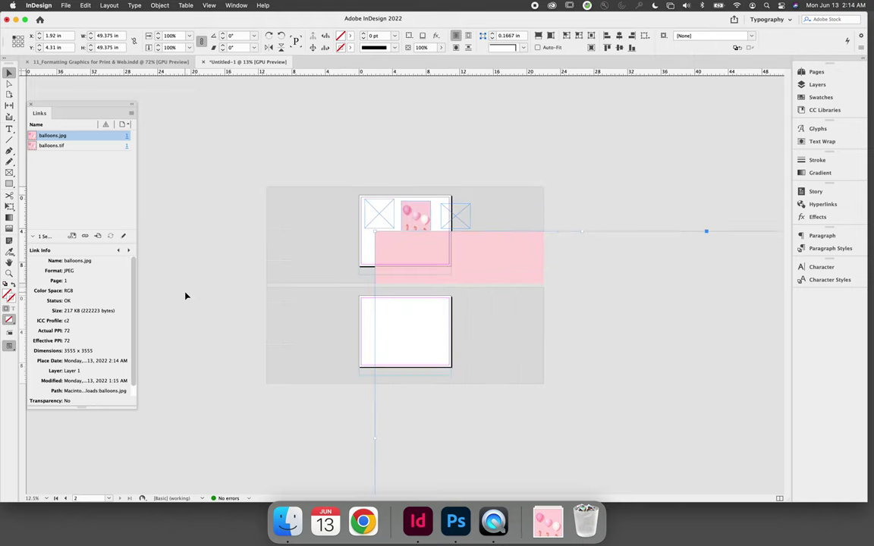
Delete the oversized balloons.jpg and the empty 3.5 x 3.5 in frame from page 1.
{"action": "key", "text": "super+0"}
{"action": "key", "text": "super+shift+a"}
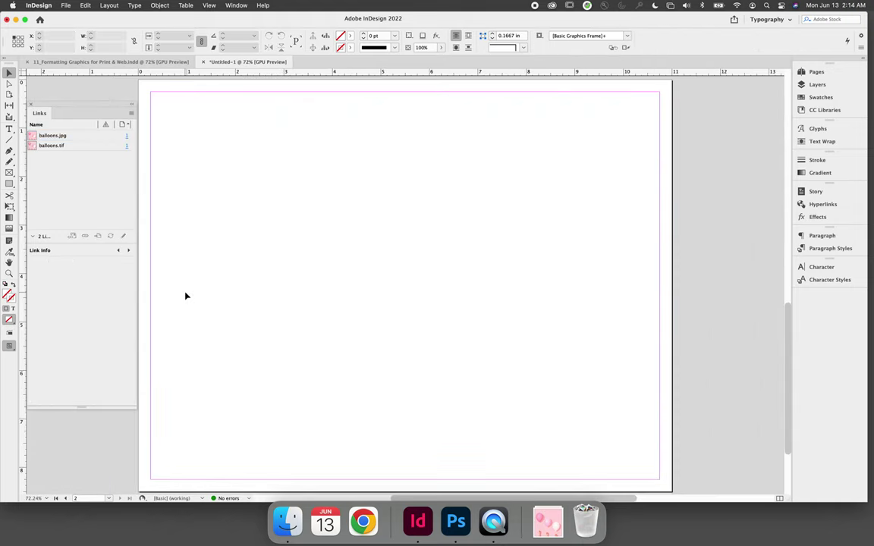
{"action": "scroll", "coordinate": [197, 297], "scroll_direction": "up", "scroll_amount": 10}
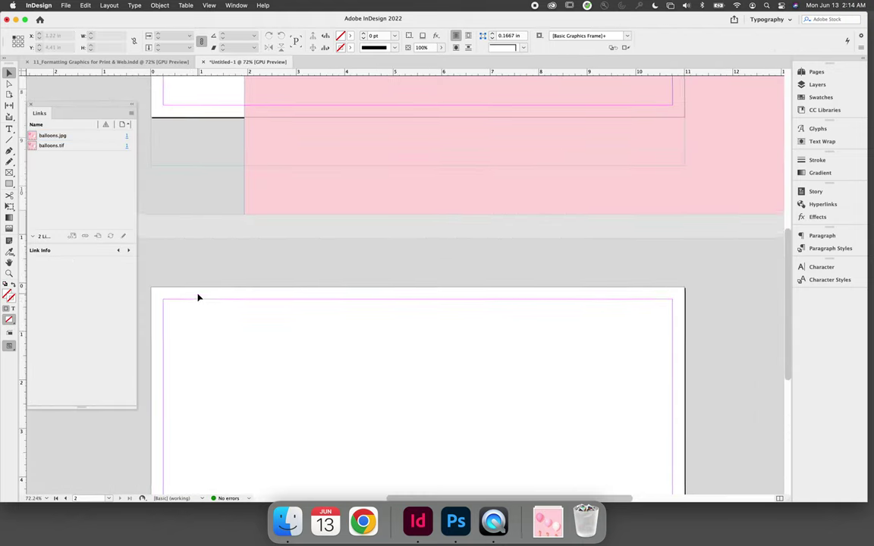
{"action": "scroll", "coordinate": [198, 297], "scroll_direction": "up", "scroll_amount": 2}
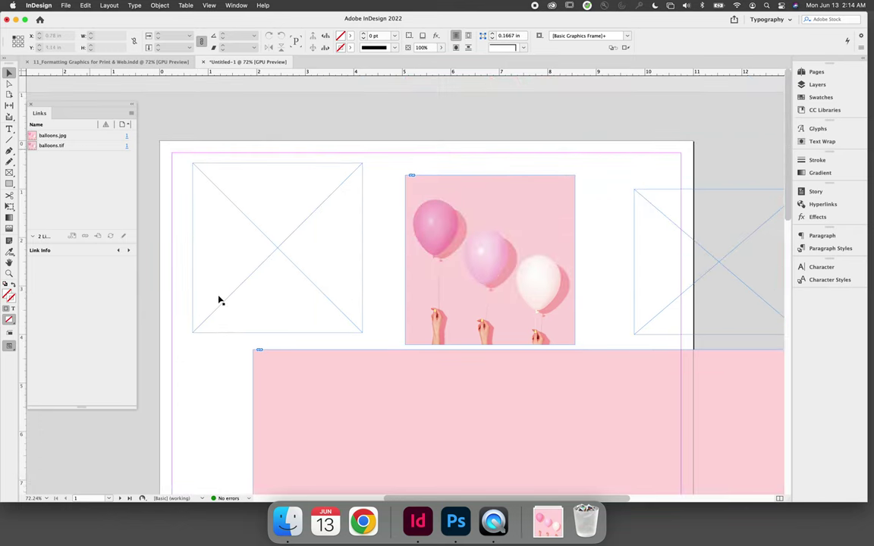
{"action": "left_click", "coordinate": [293, 393]}
{"action": "key", "text": "Delete"}
{"action": "left_click", "coordinate": [277, 250]}
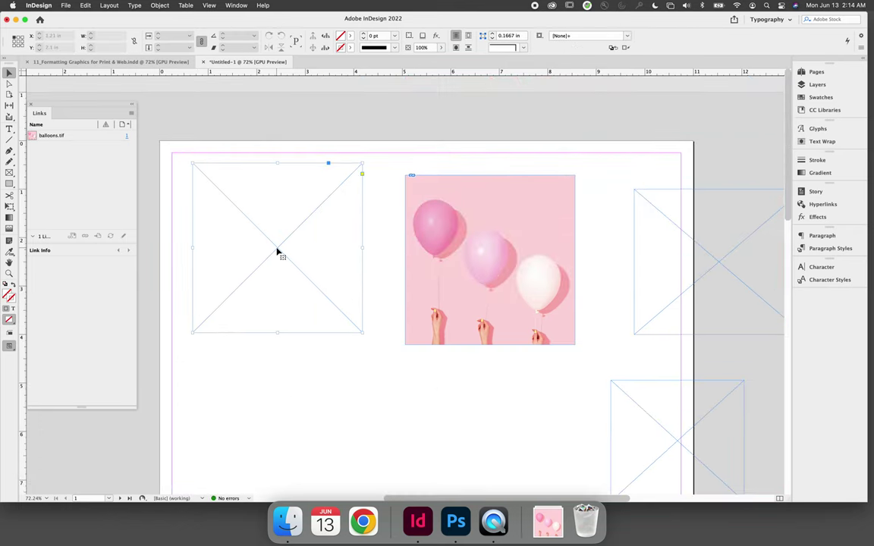
{"action": "key", "text": "Delete"}
Move the Links panel next to the placed image, enlarge it, and examine the color space and actual and effective PPI of balloons.tif.
{"action": "left_click_drag", "start_coordinate": [97, 107], "coordinate": [352, 128]}
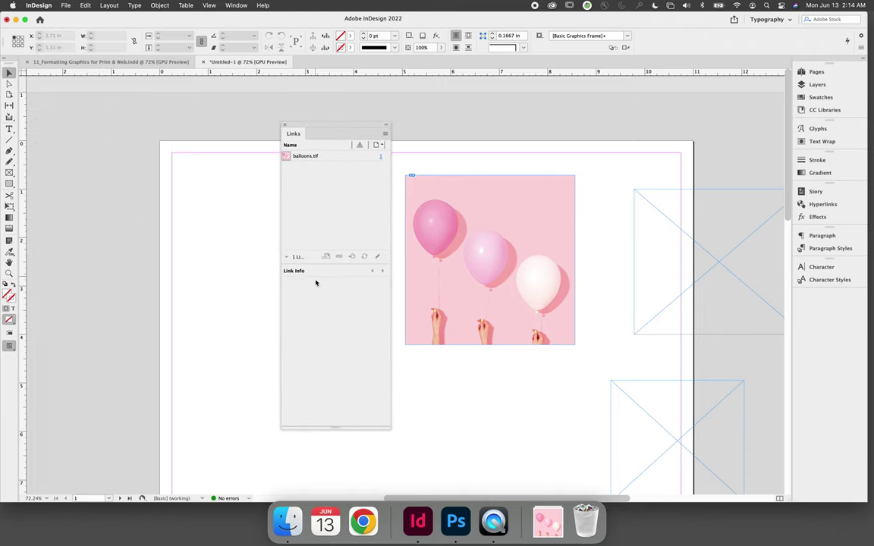
{"action": "left_click", "coordinate": [236, 5]}
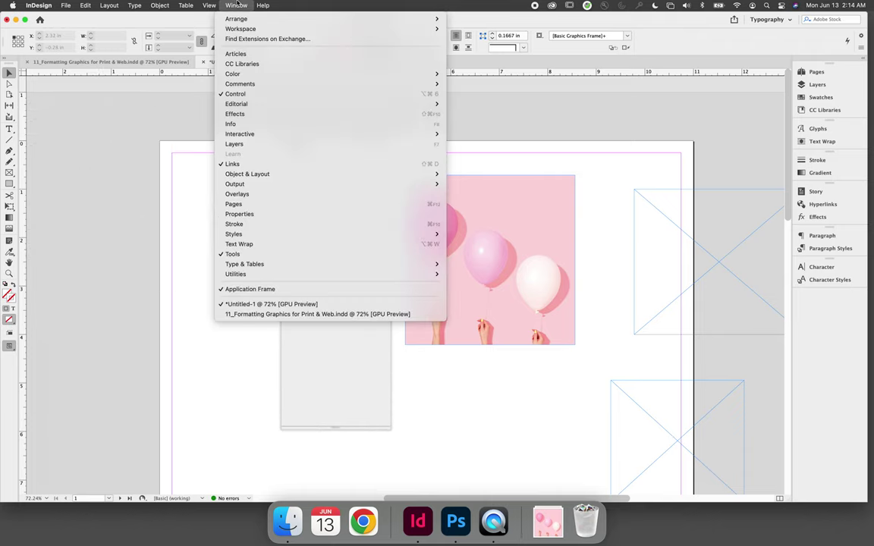
{"action": "left_click", "coordinate": [154, 215]}
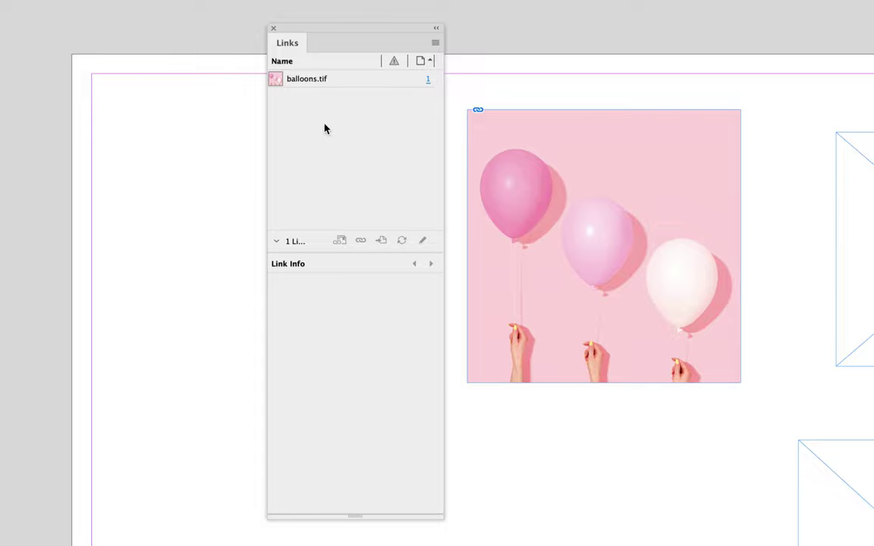
{"action": "left_click", "coordinate": [319, 81]}
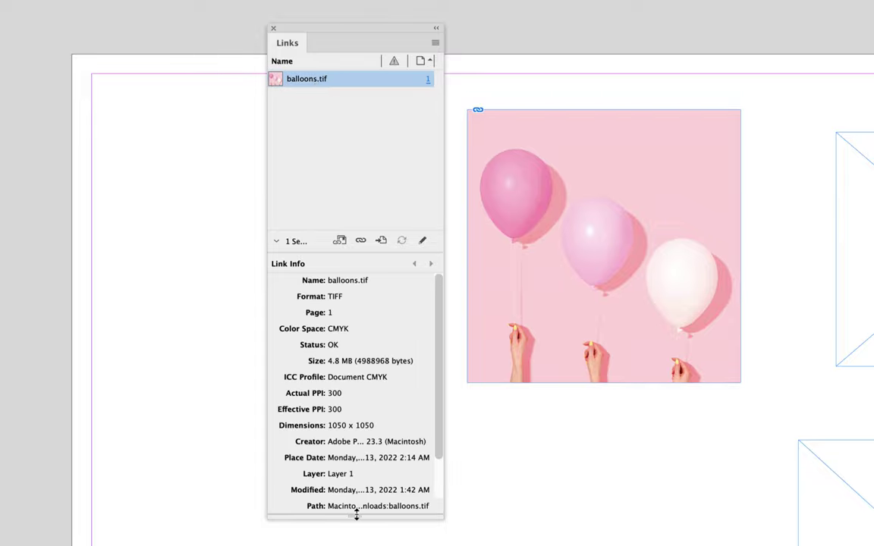
{"action": "left_click_drag", "start_coordinate": [355, 516], "coordinate": [353, 545]}
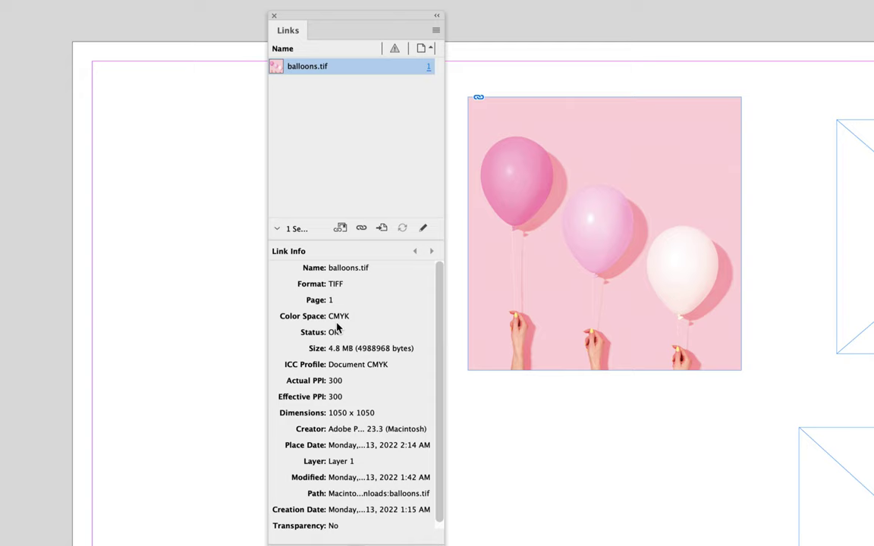
{"action": "scroll", "coordinate": [338, 326], "scroll_direction": "down", "scroll_amount": 1}
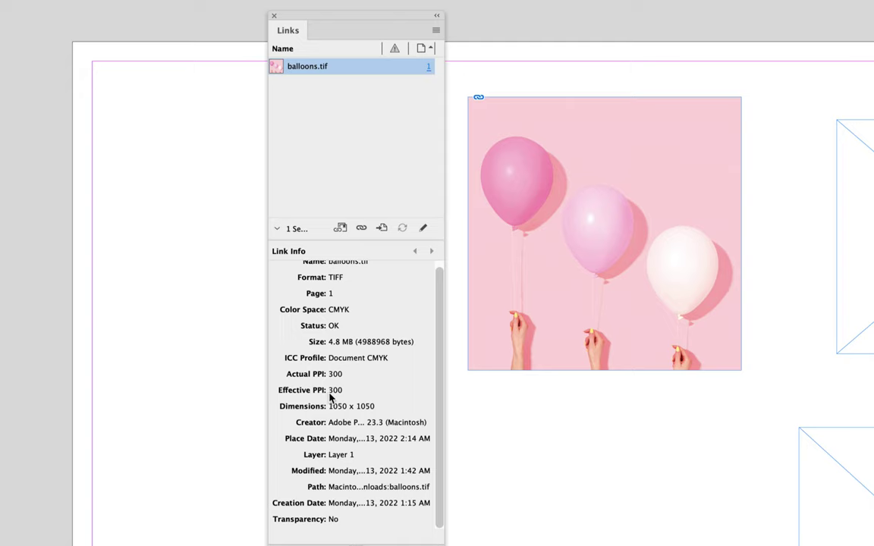
{"action": "mouse_move", "coordinate": [515, 303]}
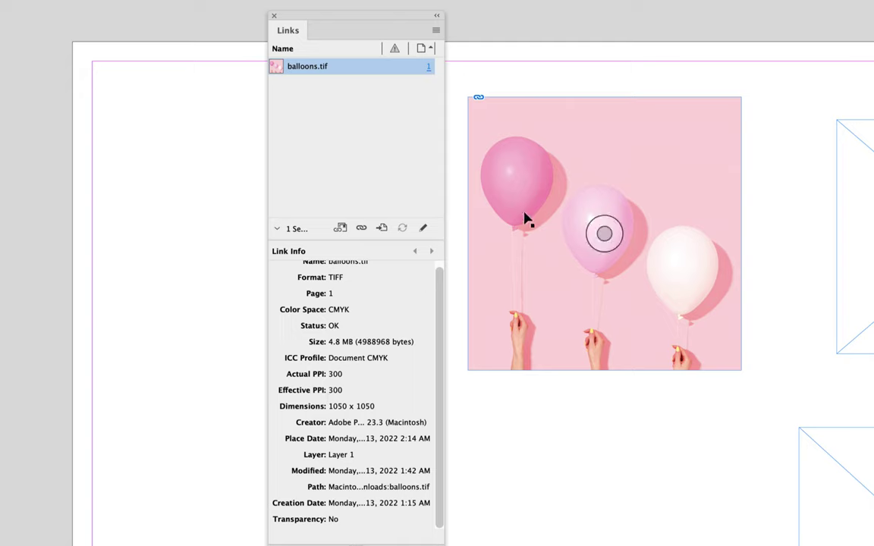
Scale the placed balloons image with its frame down and back up to about 7.5 x 7.5 in, and move the Links panel off it.
{"action": "left_click", "coordinate": [579, 165]}
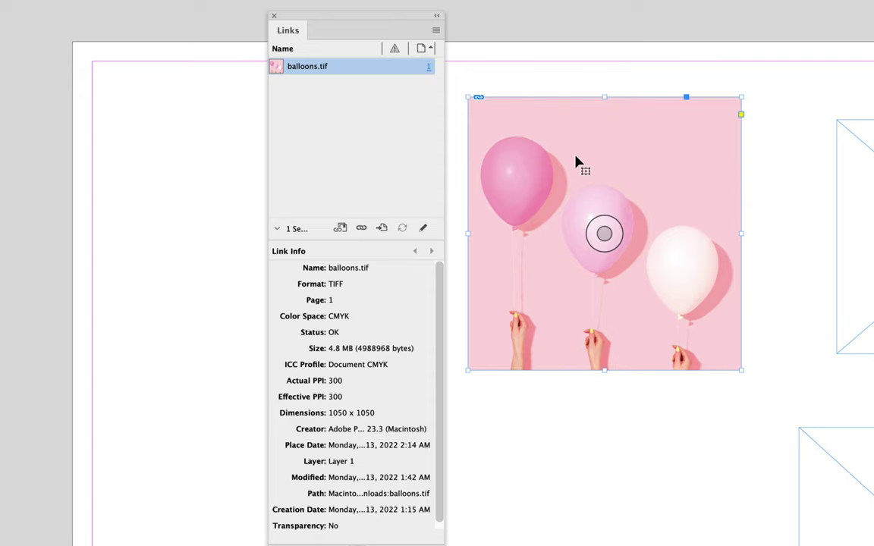
{"action": "left_click_drag", "start_coordinate": [740, 96], "coordinate": [666, 189]}
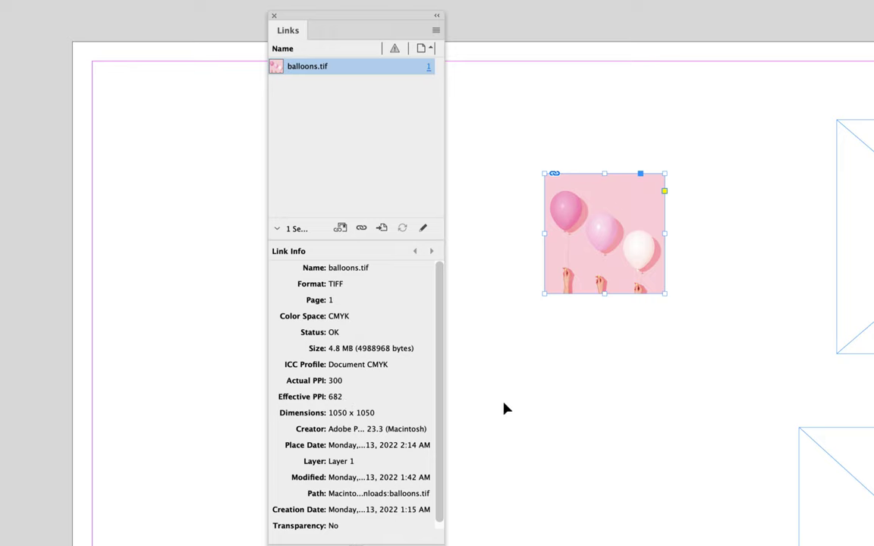
{"action": "left_click_drag", "start_coordinate": [545, 295], "coordinate": [305, 490]}
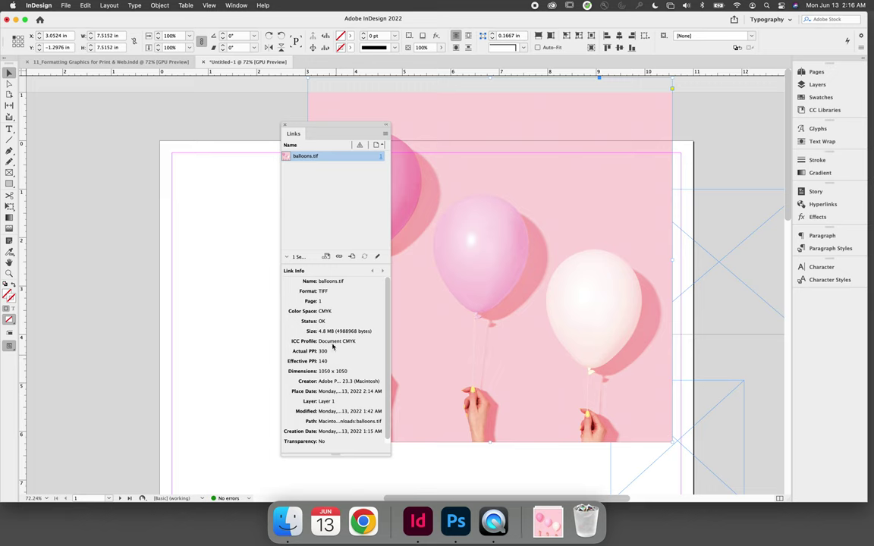
{"action": "left_click_drag", "start_coordinate": [290, 119], "coordinate": [158, 107]}
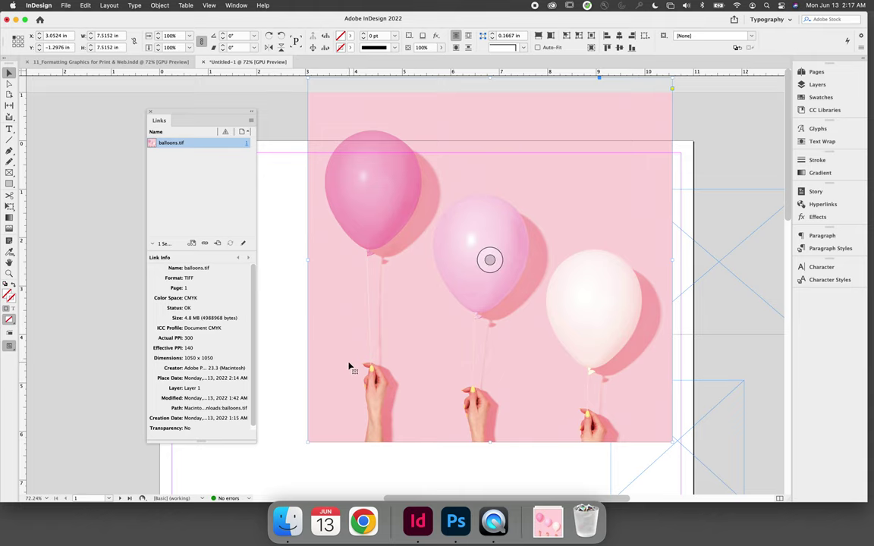
Undo the balloons scaling back to 3.5 x 3.5 in and enlarge only its frame to about 6.58 x 5.49 in.
{"action": "key", "text": "super+z"}
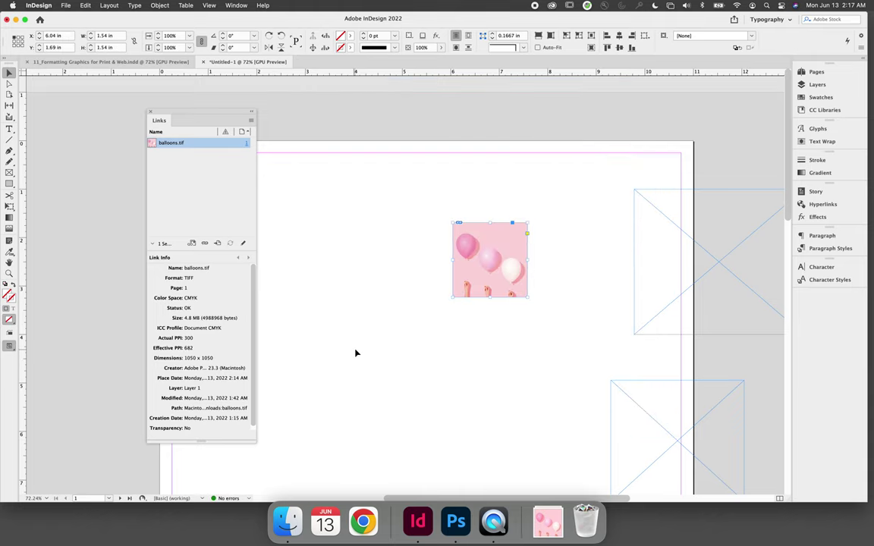
{"action": "key", "text": "shift+super+z"}
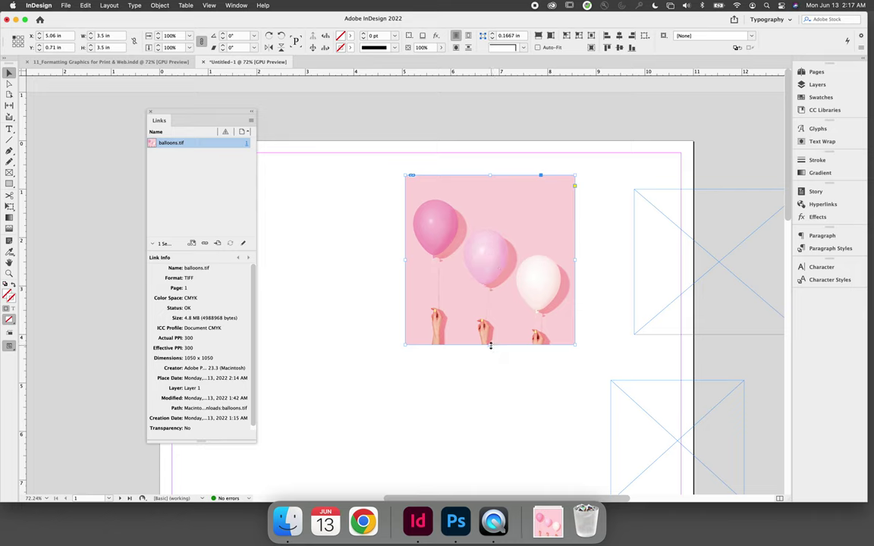
{"action": "left_click_drag", "start_coordinate": [491, 344], "coordinate": [491, 403]}
{"action": "left_click_drag", "start_coordinate": [406, 290], "coordinate": [325, 288]}
{"action": "left_click_drag", "start_coordinate": [575, 288], "coordinate": [643, 289]}
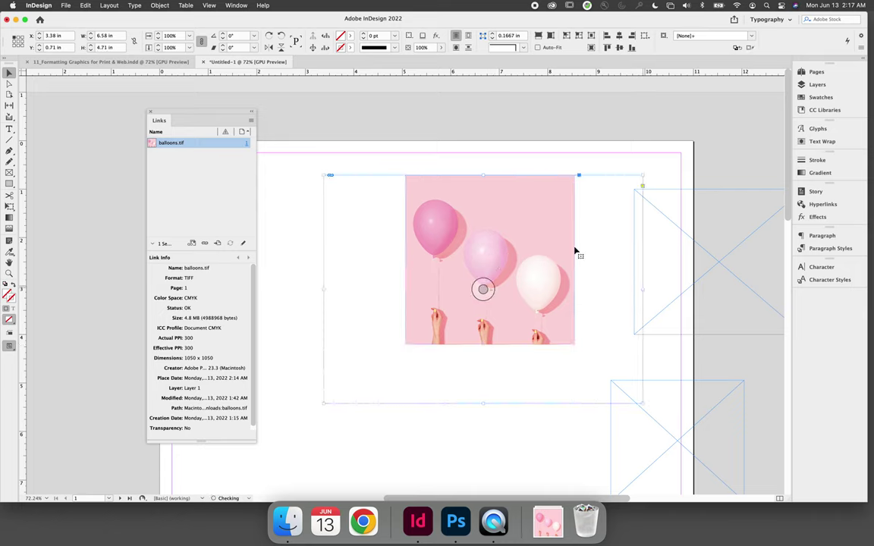
{"action": "left_click_drag", "start_coordinate": [484, 175], "coordinate": [482, 141]}
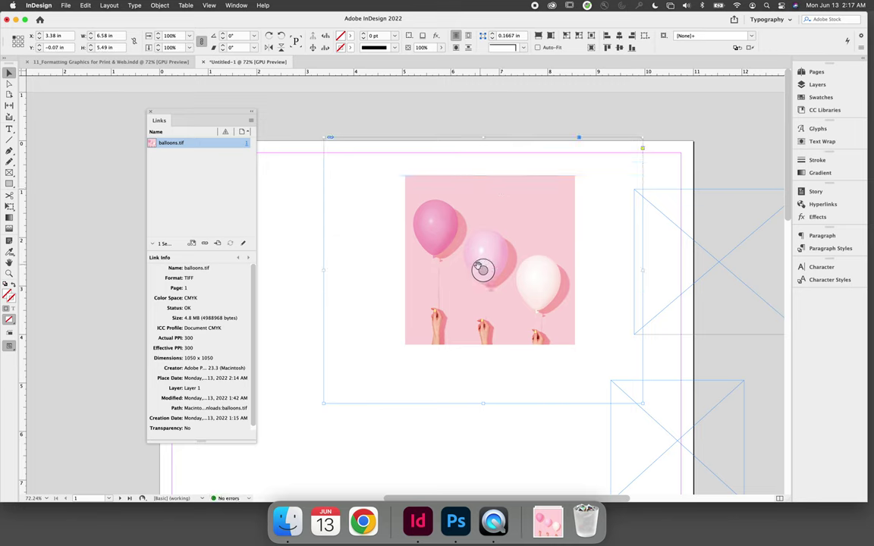
Squash the balloons image vertically inside its frame to about 2.74 in high.
{"action": "key", "text": "super+alt+c"}
{"action": "left_click", "coordinate": [8, 73]}
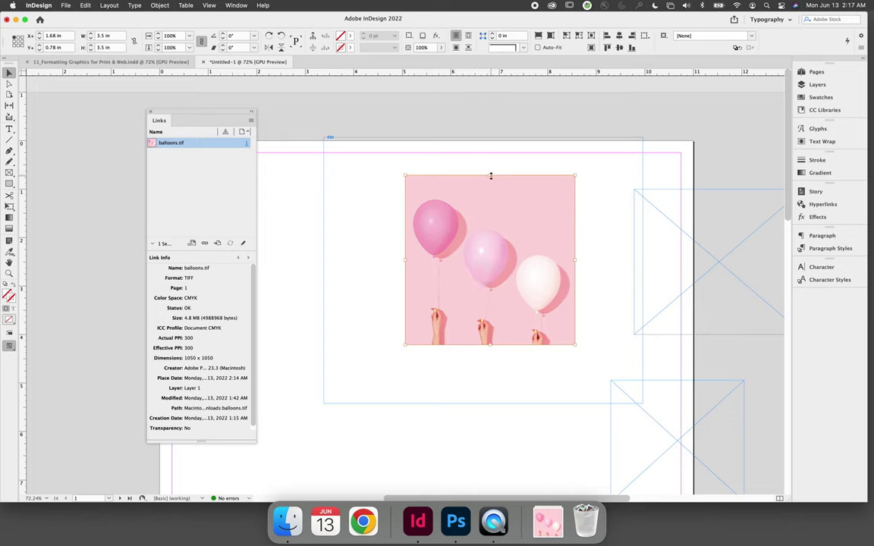
{"action": "left_click_drag", "start_coordinate": [491, 176], "coordinate": [490, 212]}
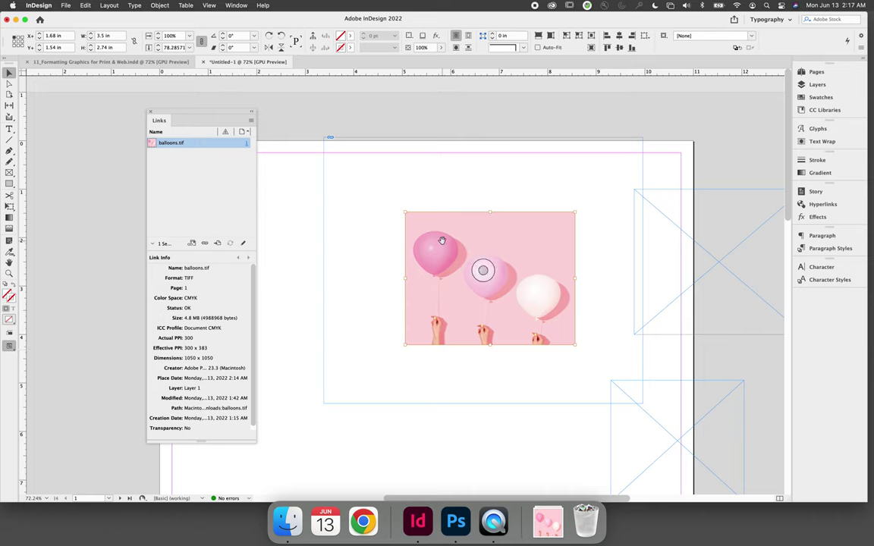
Set the vertical scale of the balloons image content to 100%.
{"action": "left_click", "coordinate": [9, 84]}
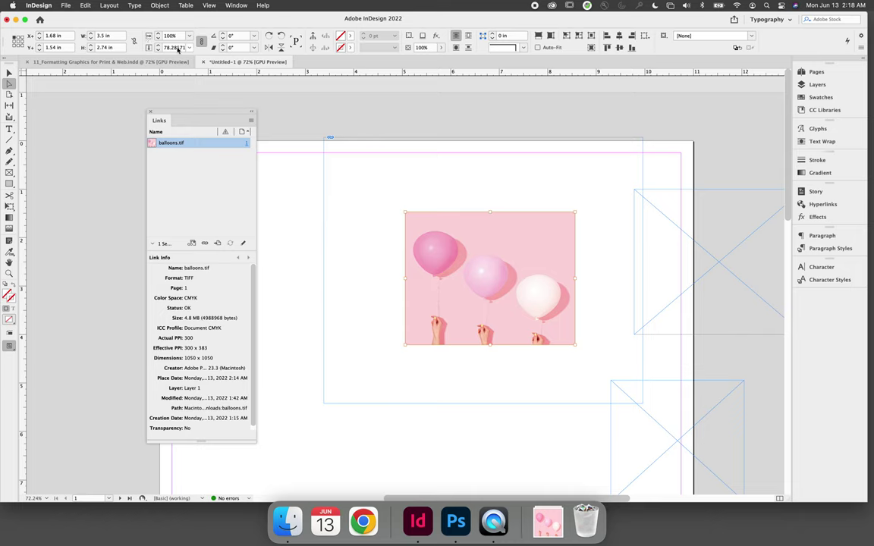
{"action": "double_click", "coordinate": [176, 48]}
{"action": "type", "text": "100"}
{"action": "key", "text": "Return"}
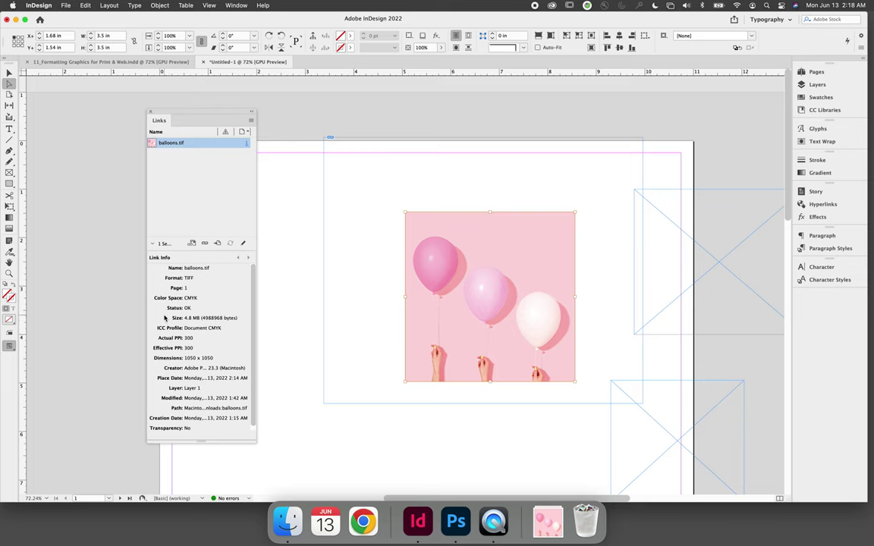
Fit the oversized frame to the balloons image and deselect it.
{"action": "left_click", "coordinate": [9, 72]}
{"action": "left_click", "coordinate": [83, 192]}
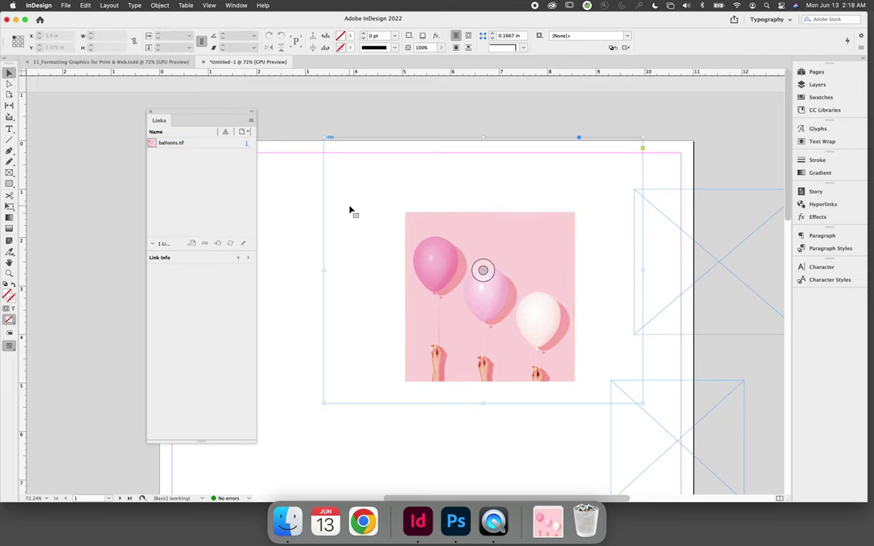
{"action": "left_click", "coordinate": [325, 138]}
{"action": "double_click", "coordinate": [326, 139]}
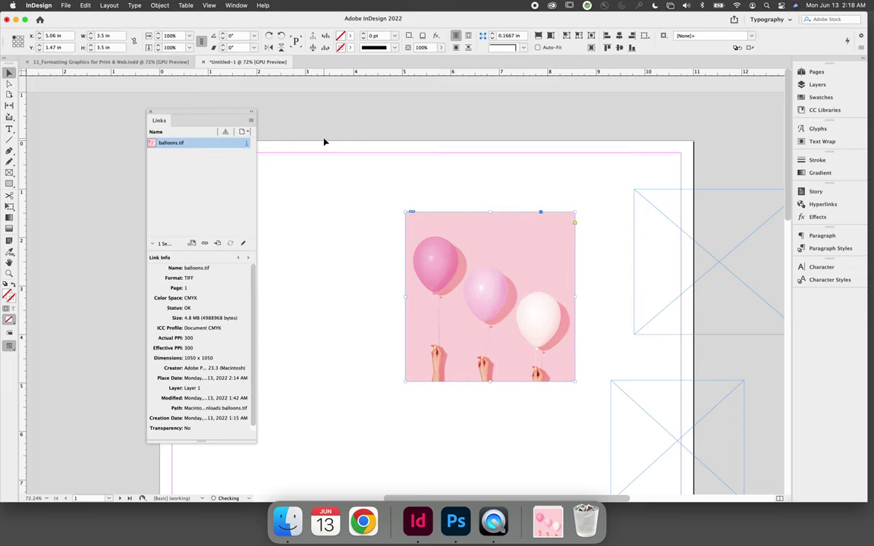
{"action": "left_click", "coordinate": [336, 295]}
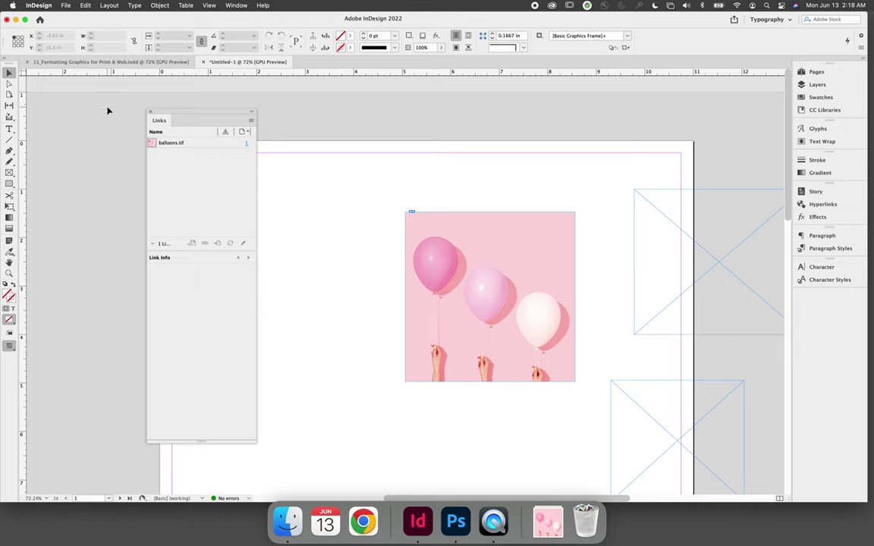
Create a new web document from the 1024 x 768 px blank preset.
{"action": "left_click", "coordinate": [66, 6]}
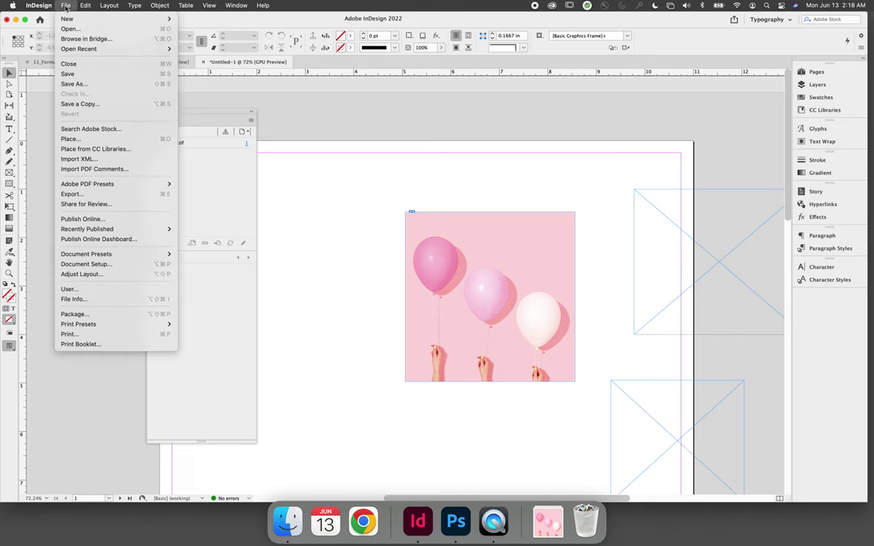
{"action": "mouse_move", "coordinate": [72, 18]}
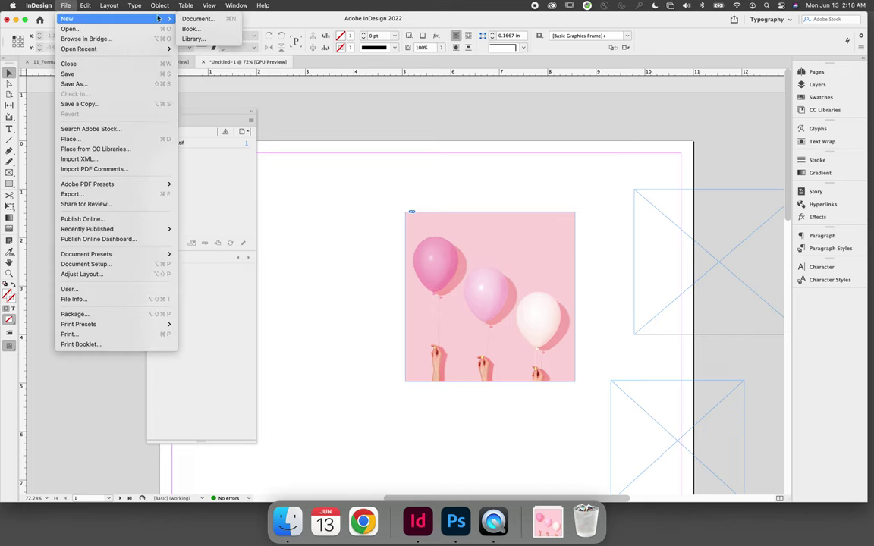
{"action": "left_click", "coordinate": [199, 22]}
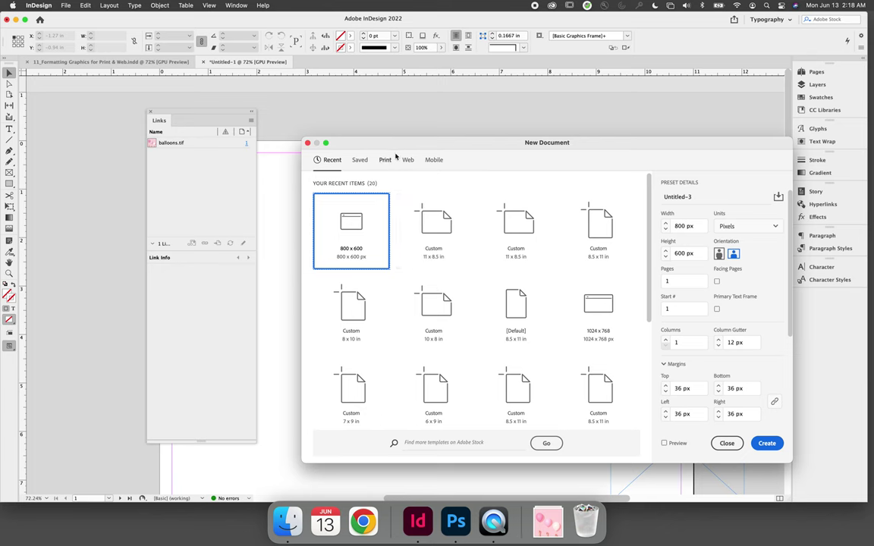
{"action": "left_click", "coordinate": [410, 161]}
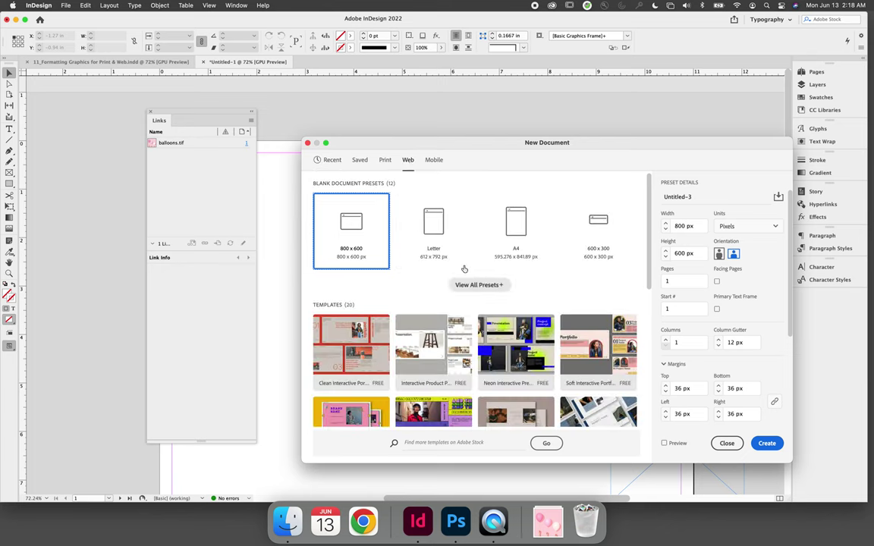
{"action": "scroll", "coordinate": [445, 303], "scroll_direction": "down", "scroll_amount": 5}
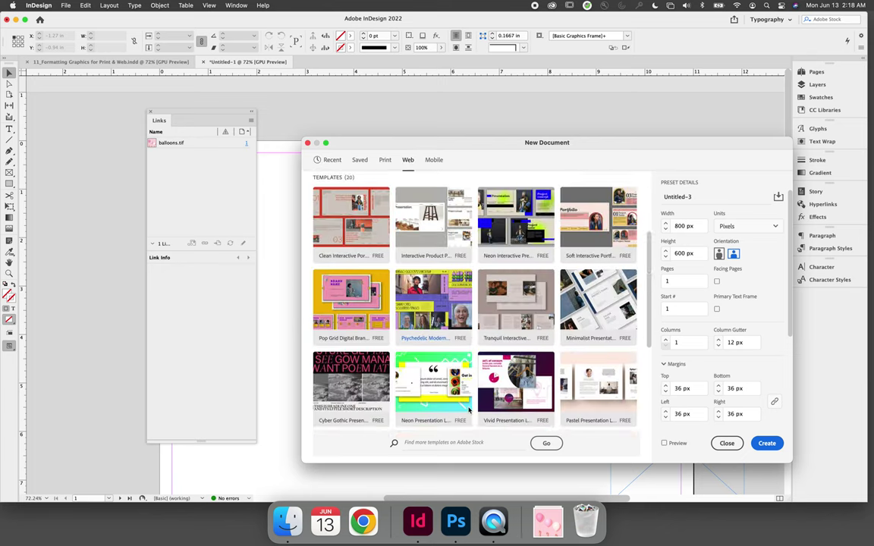
{"action": "scroll", "coordinate": [413, 292], "scroll_direction": "up", "scroll_amount": 8}
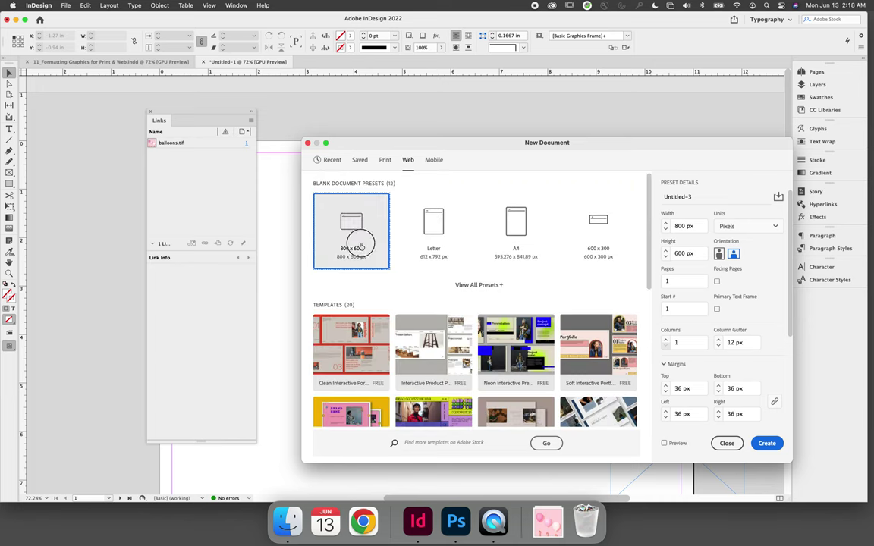
{"action": "left_click", "coordinate": [482, 286]}
{"action": "scroll", "coordinate": [391, 331], "scroll_direction": "down", "scroll_amount": 5}
{"action": "scroll", "coordinate": [392, 332], "scroll_direction": "up", "scroll_amount": 5}
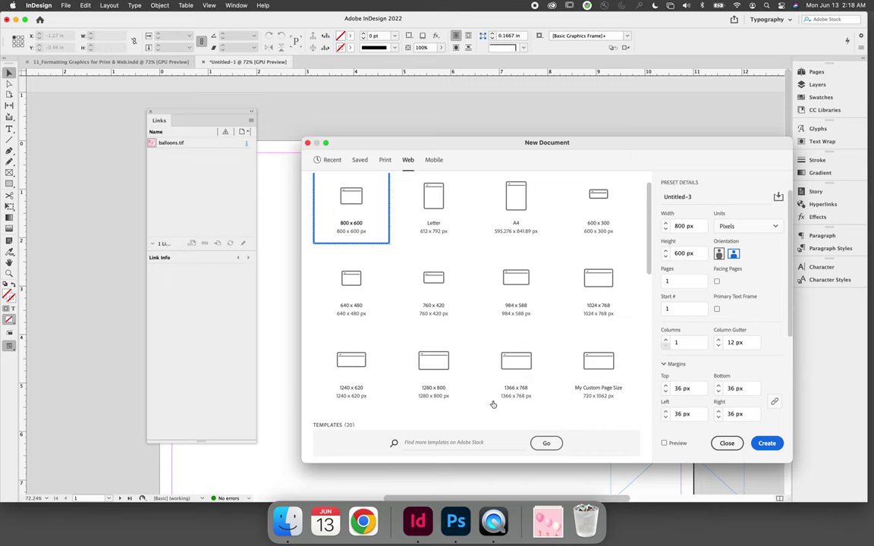
{"action": "left_click", "coordinate": [598, 282]}
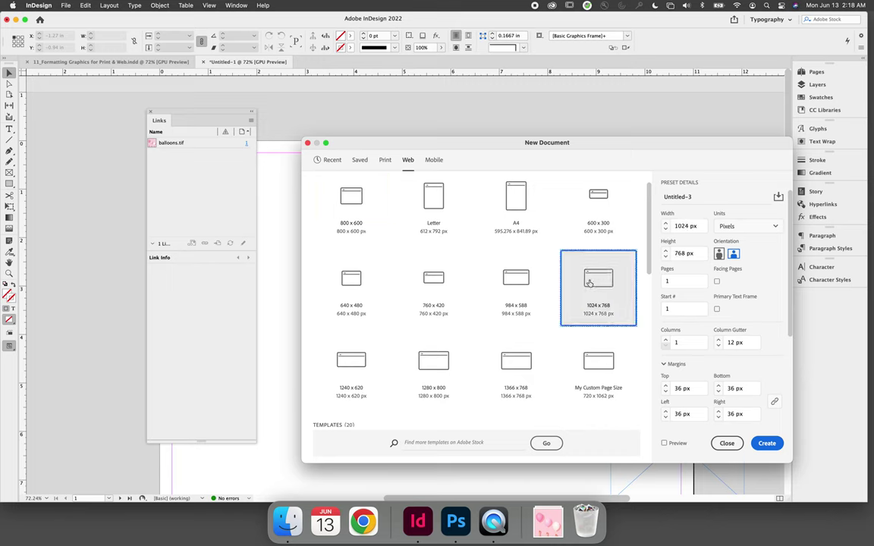
{"action": "left_click", "coordinate": [763, 444]}
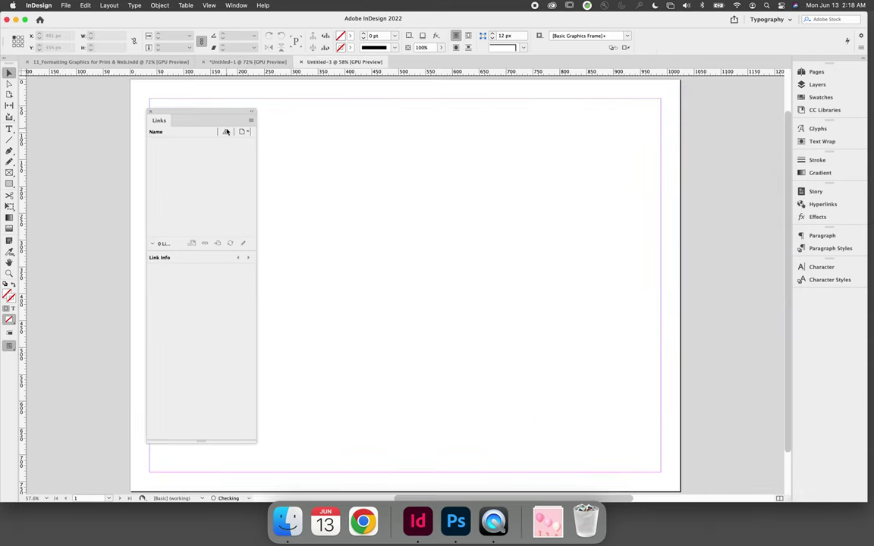
Move the Links panel off the page and draw a full-height rectangle frame about 355 x 768 px along the page's right edge.
{"action": "left_click_drag", "start_coordinate": [215, 111], "coordinate": [86, 112]}
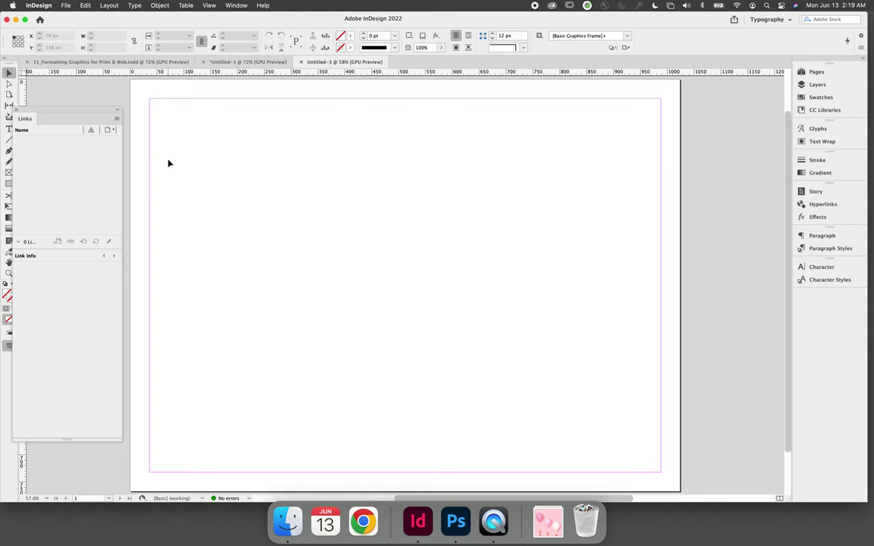
{"action": "left_click", "coordinate": [8, 173]}
{"action": "left_click_drag", "start_coordinate": [493, 107], "coordinate": [680, 460]}
{"action": "scroll", "coordinate": [597, 328], "scroll_direction": "up", "scroll_amount": 1}
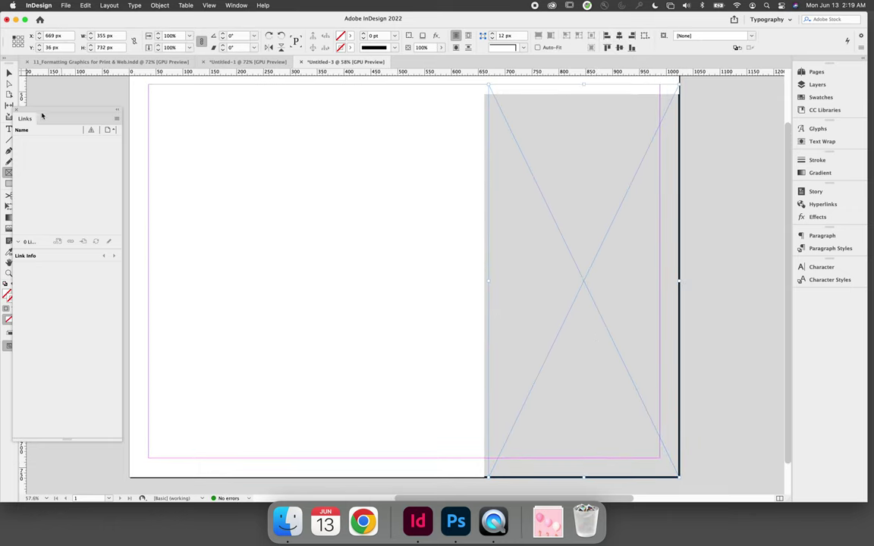
{"action": "left_click", "coordinate": [9, 72]}
{"action": "scroll", "coordinate": [574, 130], "scroll_direction": "up", "scroll_amount": 2}
{"action": "left_click_drag", "start_coordinate": [589, 131], "coordinate": [590, 112]}
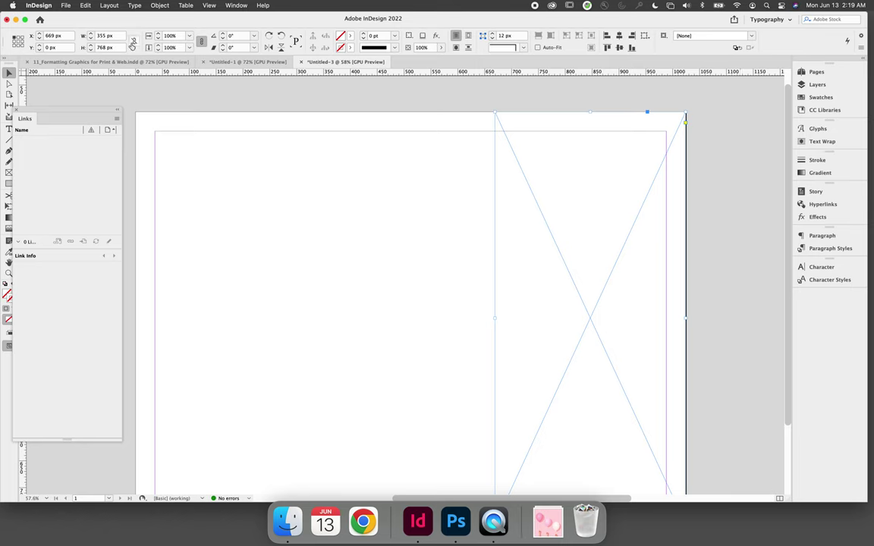
Place balloons.jpg from the Downloads folder into the empty frame.
{"action": "left_click", "coordinate": [66, 5]}
{"action": "left_click", "coordinate": [70, 139]}
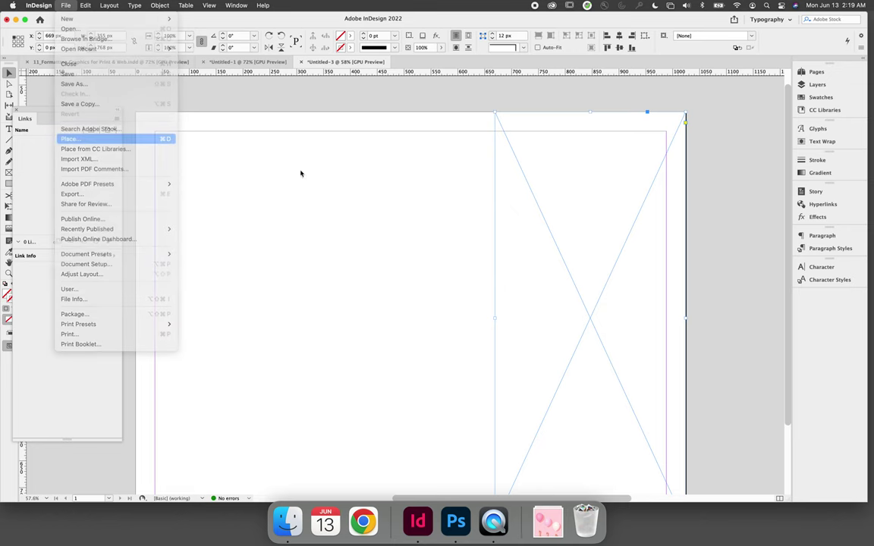
{"action": "left_click", "coordinate": [354, 131]}
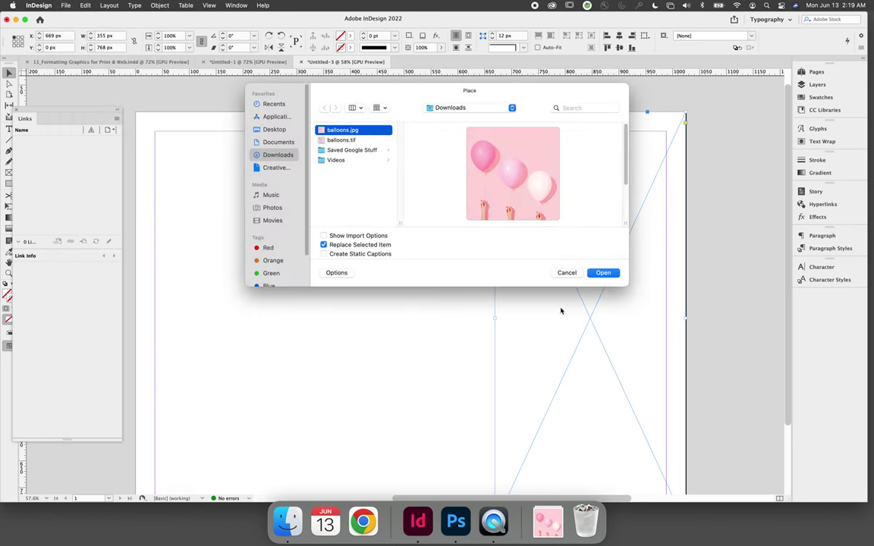
{"action": "left_click", "coordinate": [603, 274]}
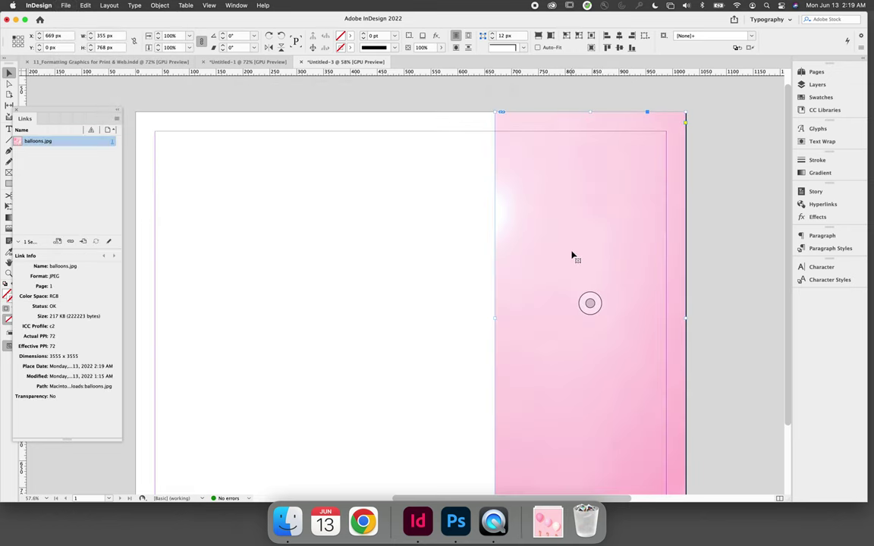
Fit balloons.jpg so it fills its frame proportionally, and deselect it.
{"action": "right_click", "coordinate": [572, 256]}
{"action": "mouse_move", "coordinate": [621, 321]}
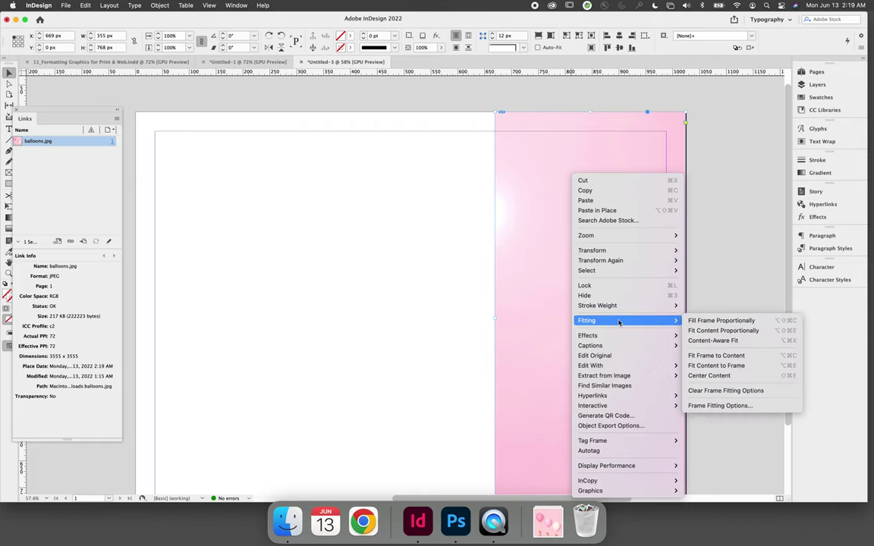
{"action": "left_click", "coordinate": [718, 322]}
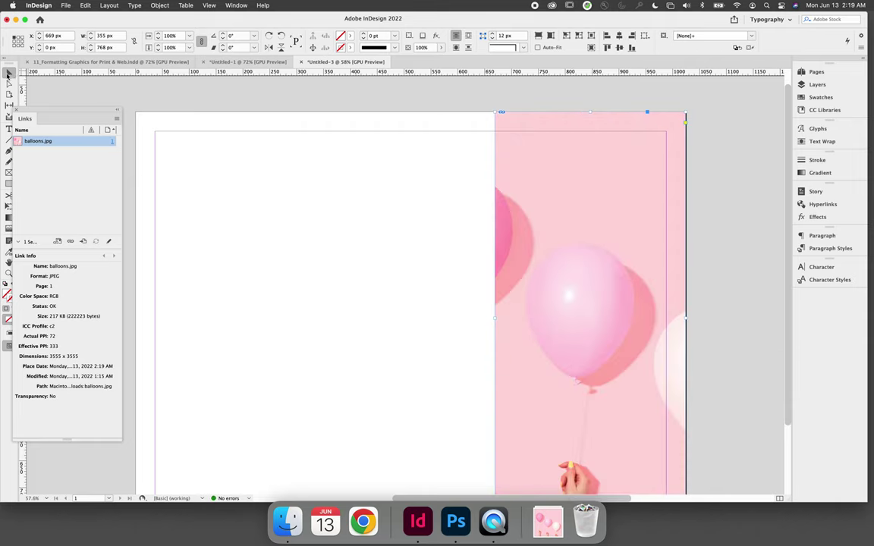
{"action": "scroll", "coordinate": [243, 281], "scroll_direction": "down", "scroll_amount": 2}
{"action": "key", "text": "super+minus"}
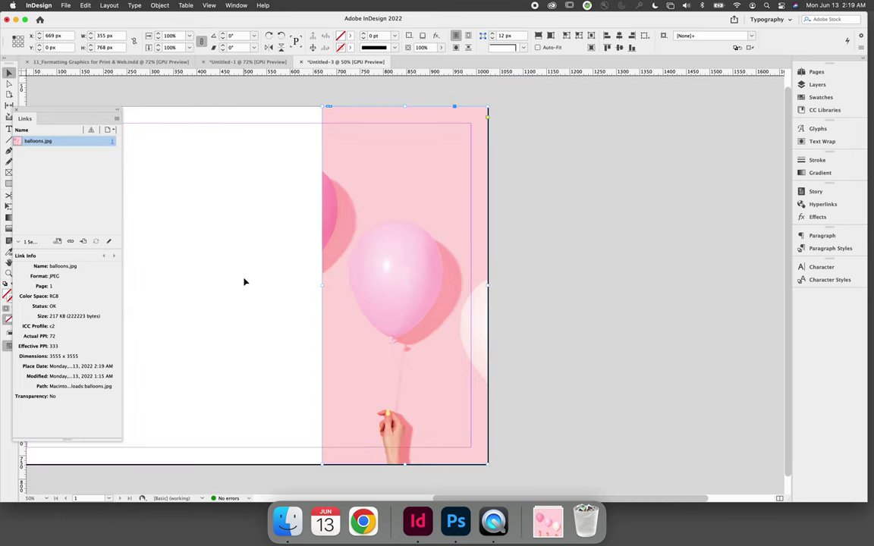
{"action": "left_click", "coordinate": [244, 281]}
{"action": "scroll", "coordinate": [311, 341], "scroll_direction": "left", "scroll_amount": 5}
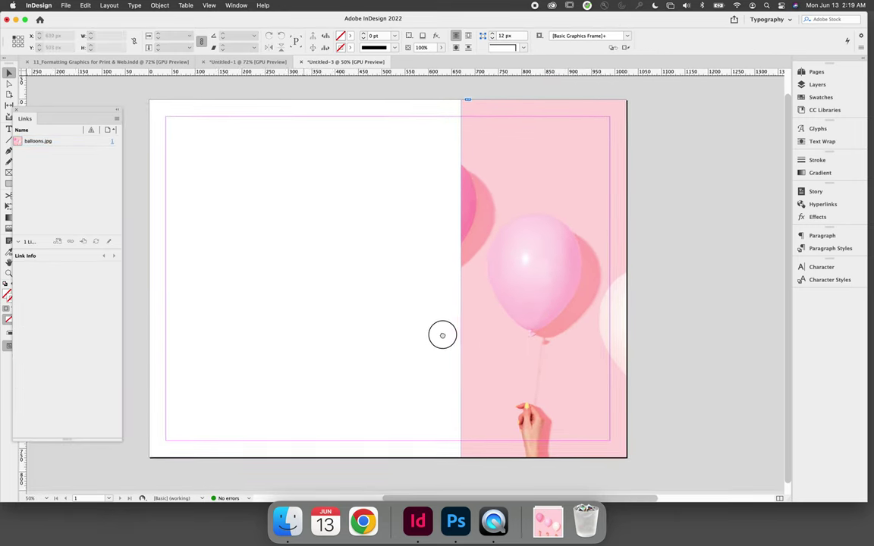
Narrow the balloons frame to about 278 px wide along the page's right edge.
{"action": "left_click", "coordinate": [525, 333]}
{"action": "left_click_drag", "start_coordinate": [488, 283], "coordinate": [508, 284]}
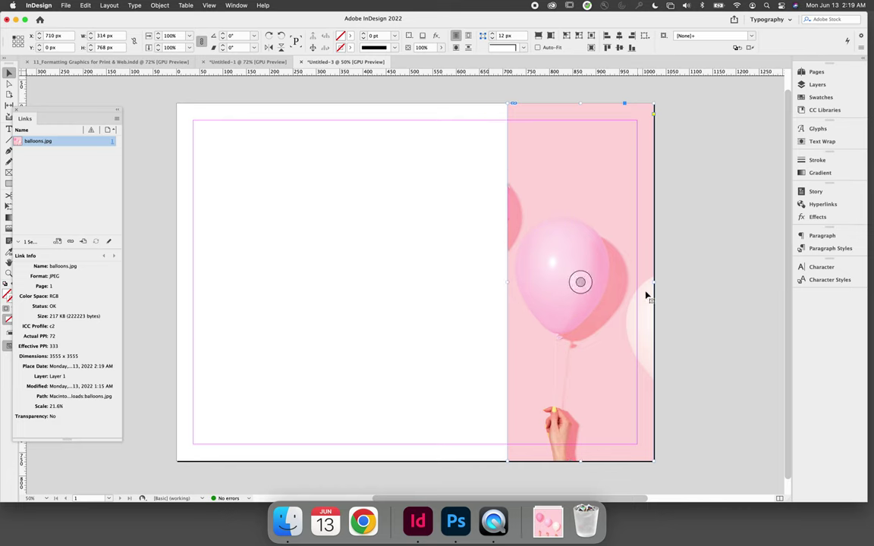
{"action": "left_click_drag", "start_coordinate": [654, 283], "coordinate": [640, 286]}
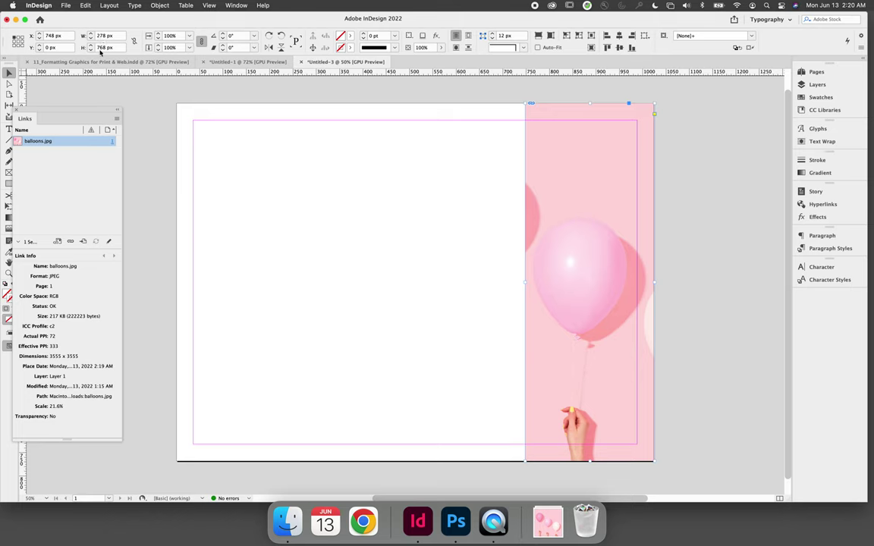
Set the balloons frame's width to 275 px and deselect it.
{"action": "left_click", "coordinate": [95, 37]}
{"action": "type", "text": "275"}
{"action": "key", "text": "Return"}
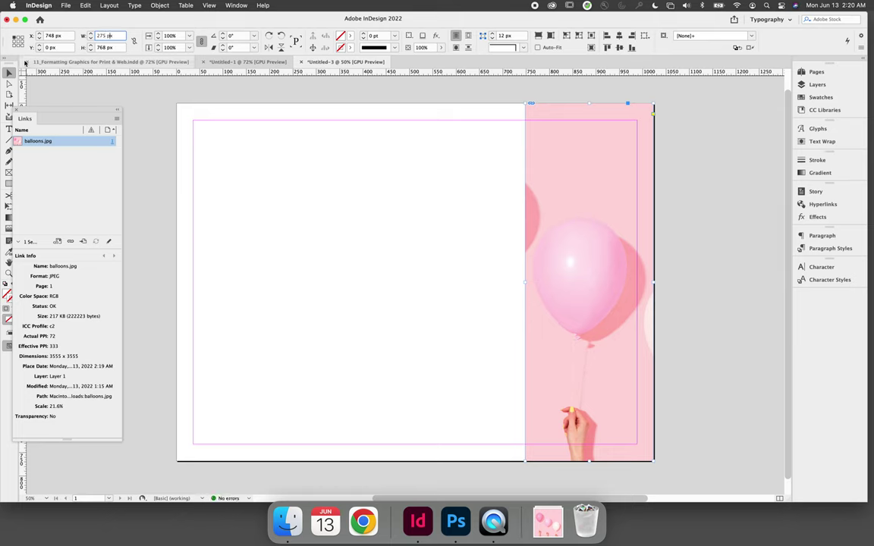
{"action": "left_click", "coordinate": [259, 203]}
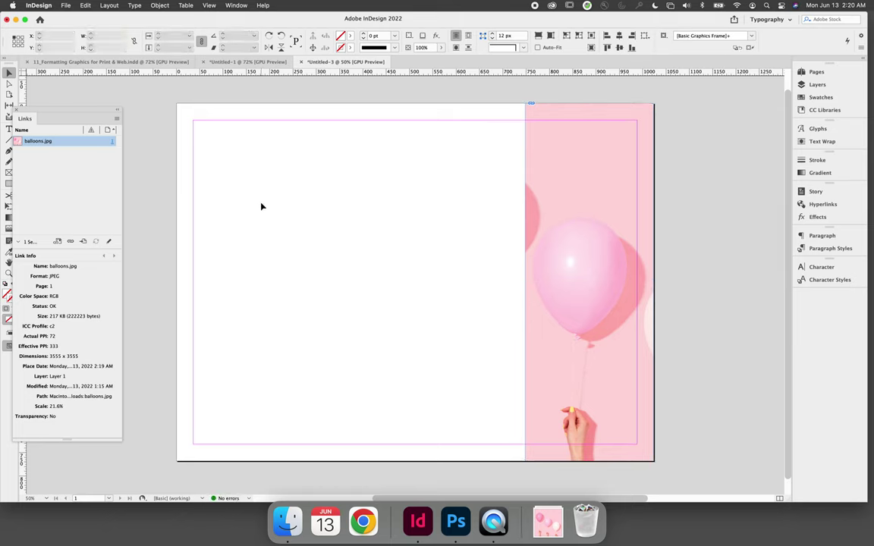
Switch to Photoshop and open balloons.jpg from the Downloads folder, converting its colors to the Adobe RGB (1998) working space.
{"action": "left_click", "coordinate": [455, 524]}
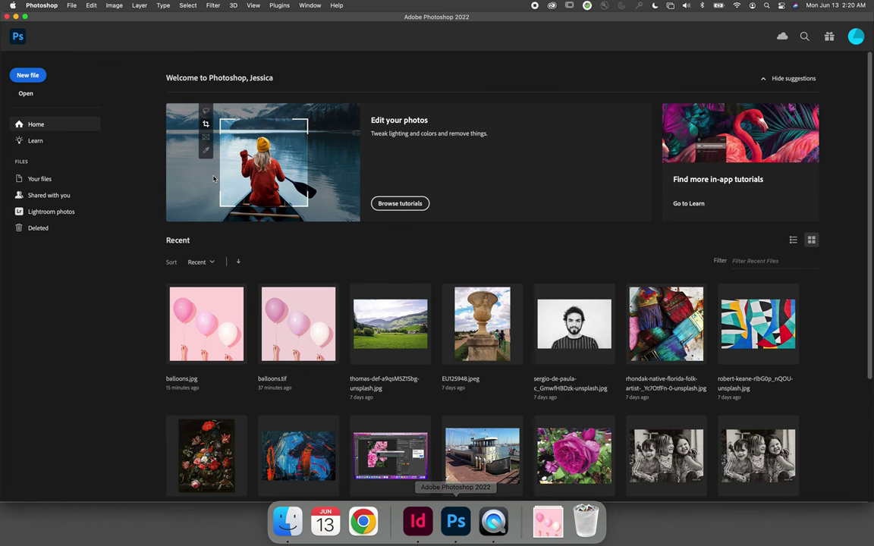
{"action": "left_click", "coordinate": [72, 5]}
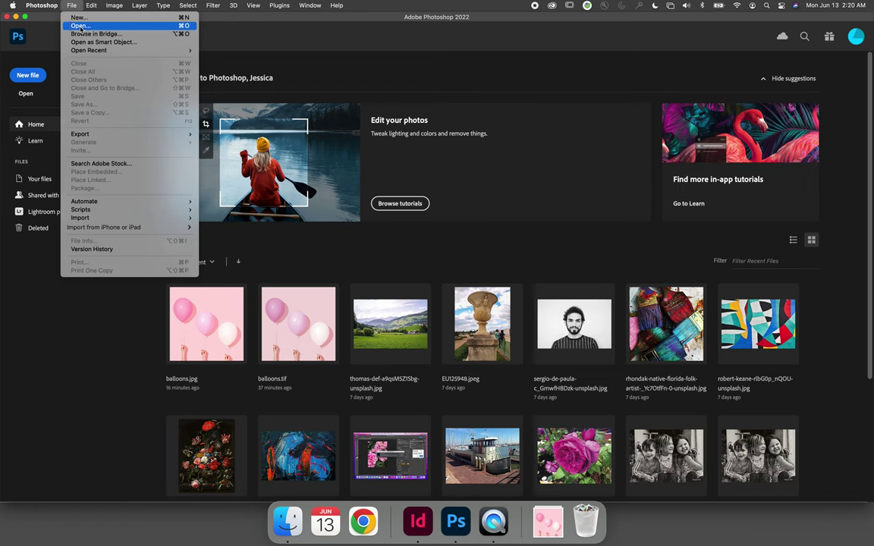
{"action": "left_click", "coordinate": [81, 25]}
{"action": "left_click", "coordinate": [356, 82]}
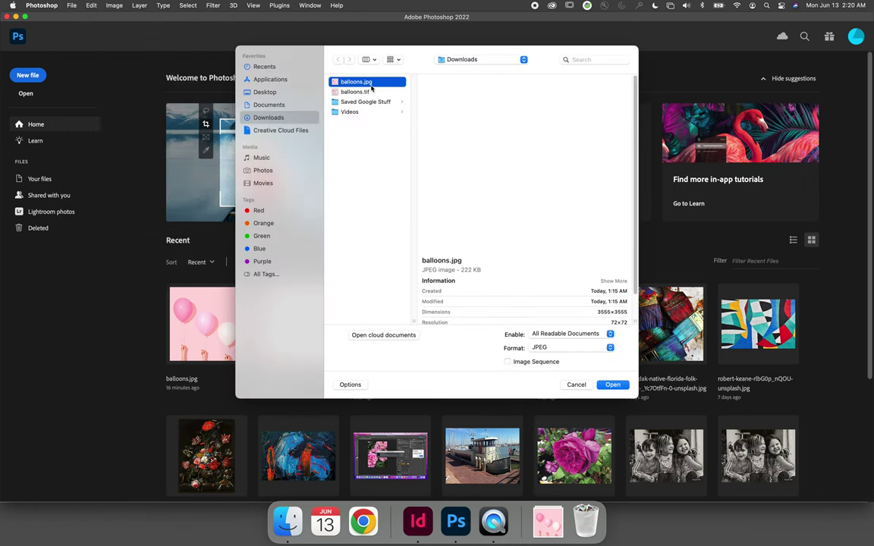
{"action": "left_click", "coordinate": [613, 384]}
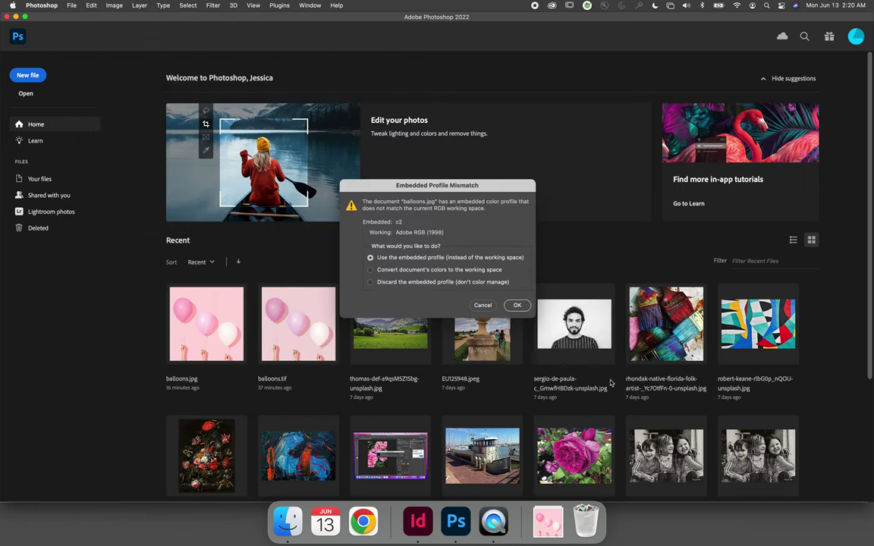
{"action": "left_click", "coordinate": [519, 305]}
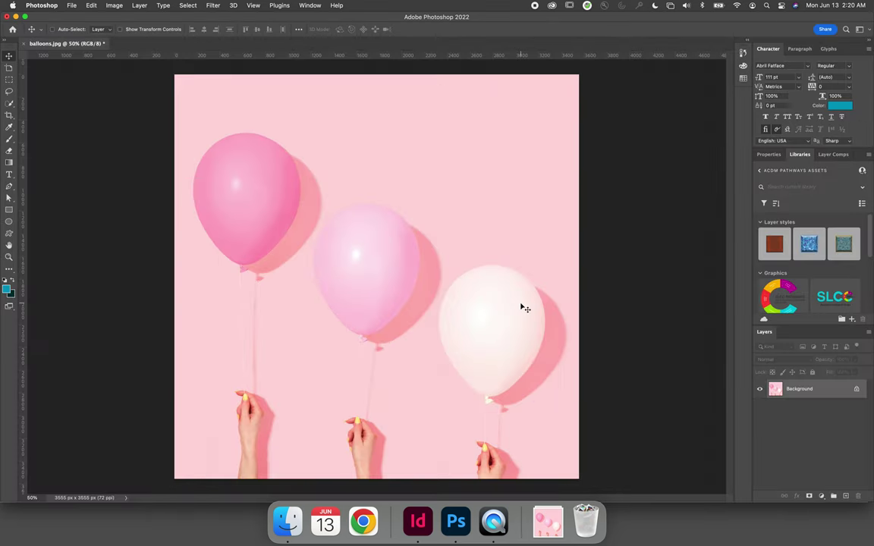
Save the image on the computer as balloons2.jpg in Downloads, in JPEG format with quality 8 (High) and Progressive with 3 scans.
{"action": "left_click", "coordinate": [81, 5]}
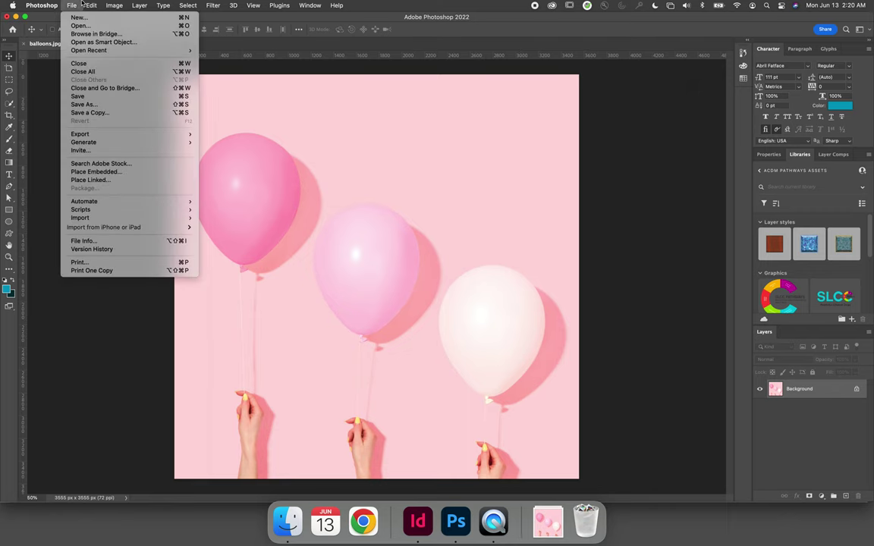
{"action": "left_click", "coordinate": [82, 104]}
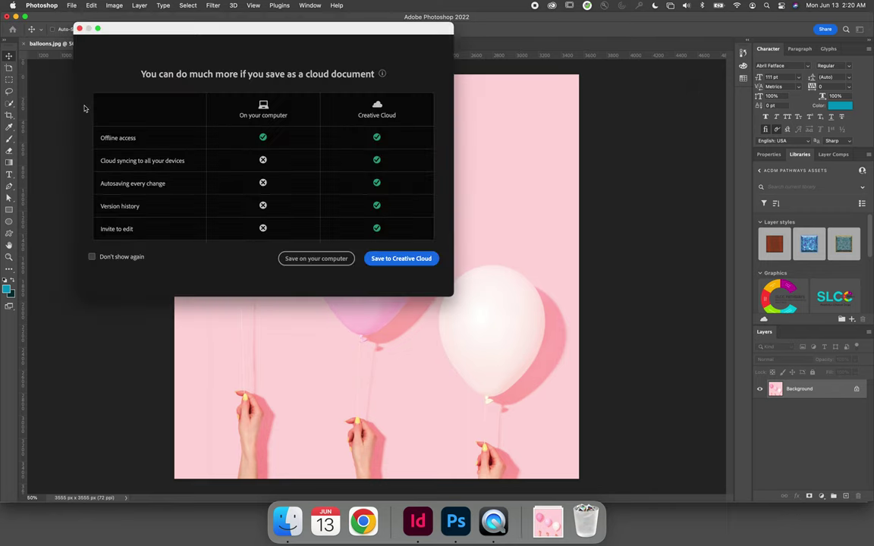
{"action": "left_click", "coordinate": [315, 258]}
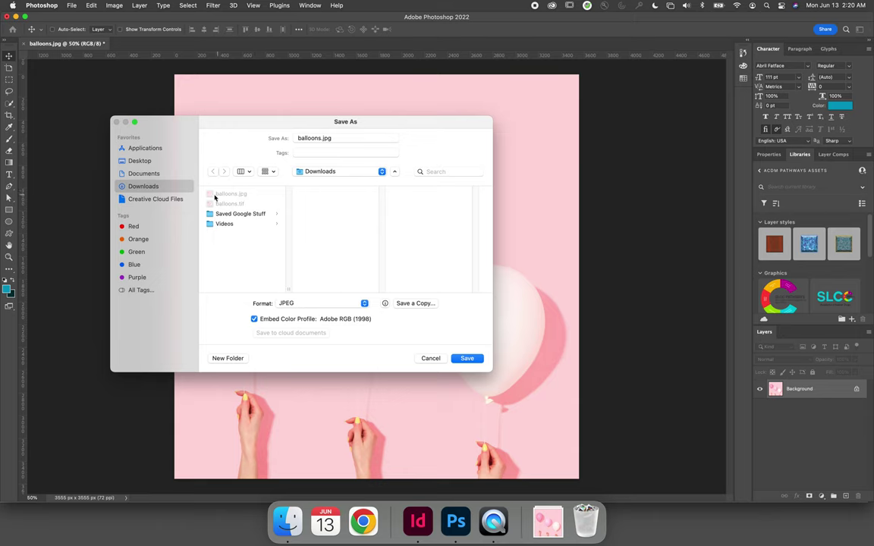
{"action": "left_click", "coordinate": [306, 302]}
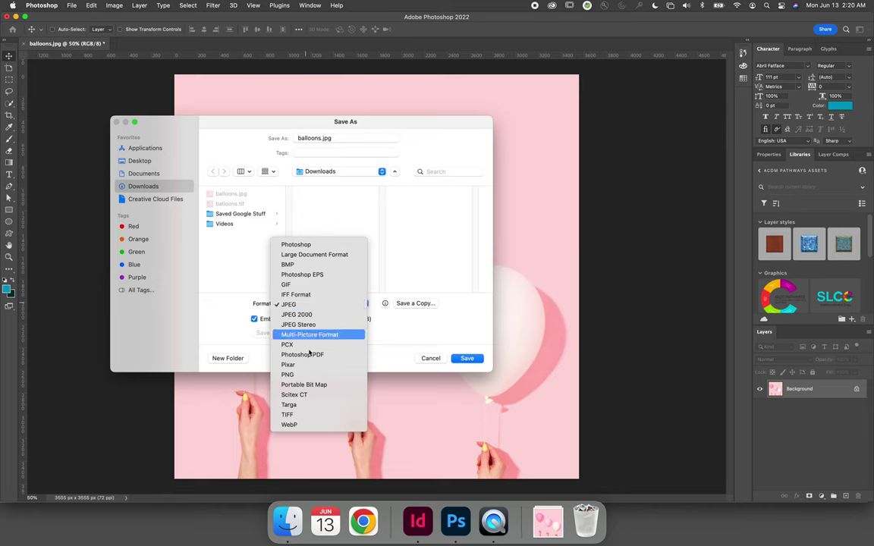
{"action": "left_click", "coordinate": [307, 304]}
{"action": "left_click", "coordinate": [325, 138]}
{"action": "type", "text": "2"}
{"action": "left_click", "coordinate": [364, 304]}
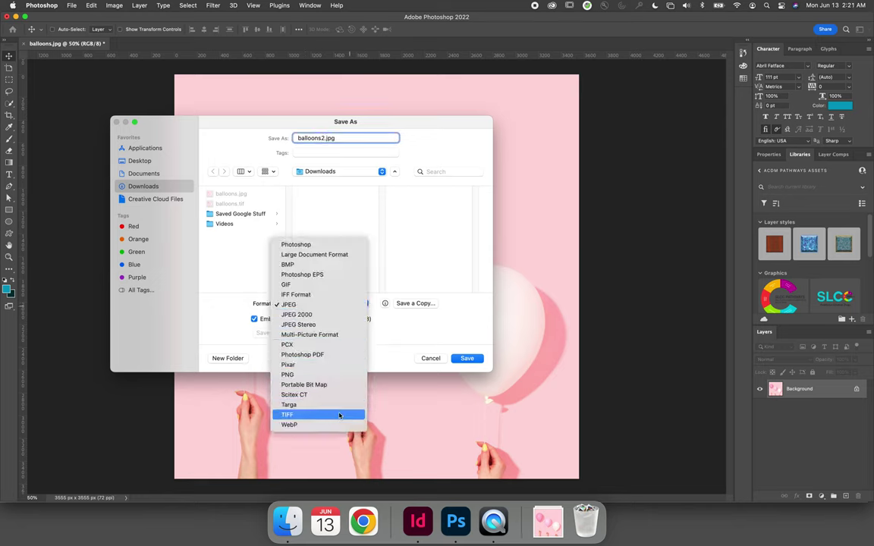
{"action": "left_click", "coordinate": [400, 334]}
{"action": "left_click_drag", "start_coordinate": [400, 121], "coordinate": [423, 141]}
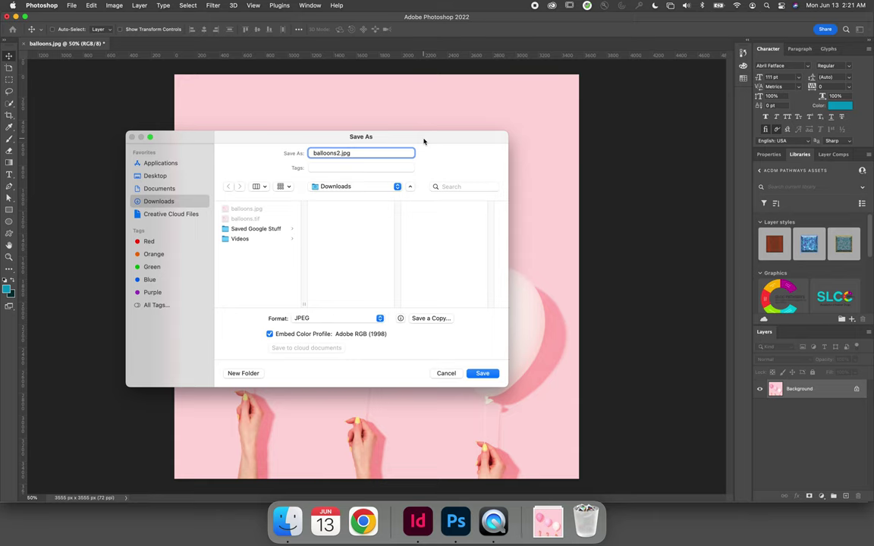
{"action": "left_click", "coordinate": [483, 375]}
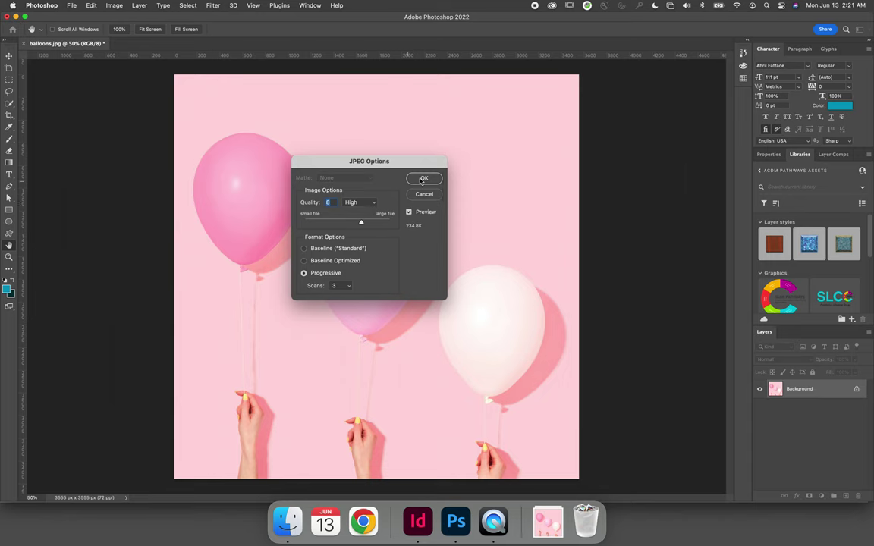
{"action": "left_click", "coordinate": [424, 179]}
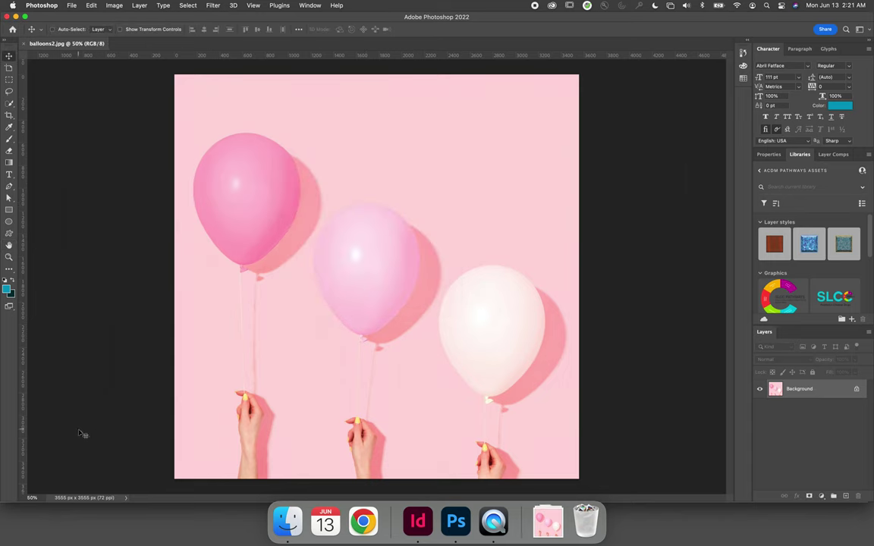
Check that the image uses RGB Color mode and examine its pixel dimensions in Image Size.
{"action": "left_click", "coordinate": [113, 5]}
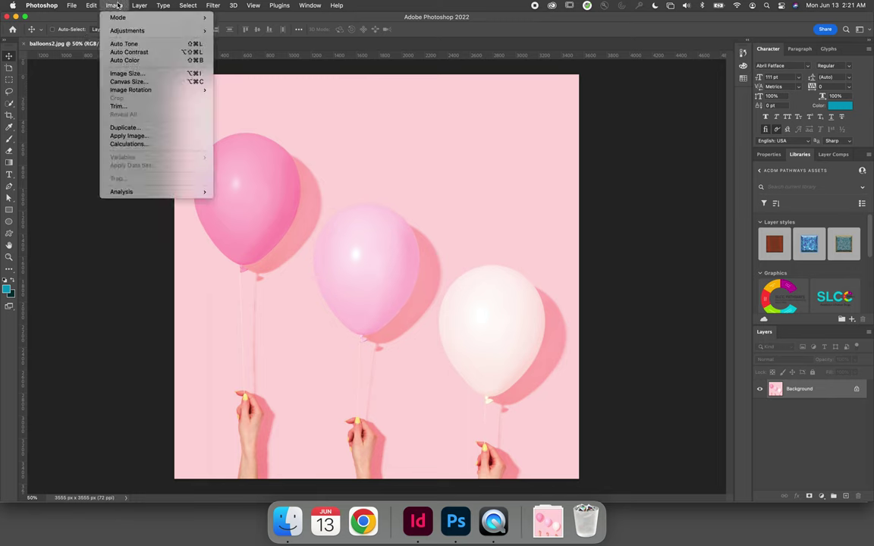
{"action": "mouse_move", "coordinate": [175, 17]}
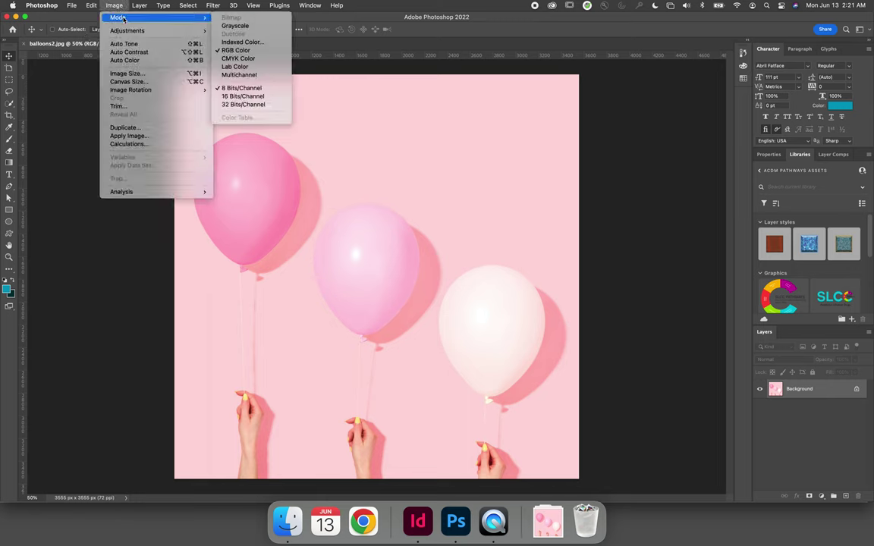
{"action": "left_click", "coordinate": [244, 51]}
{"action": "left_click", "coordinate": [112, 6]}
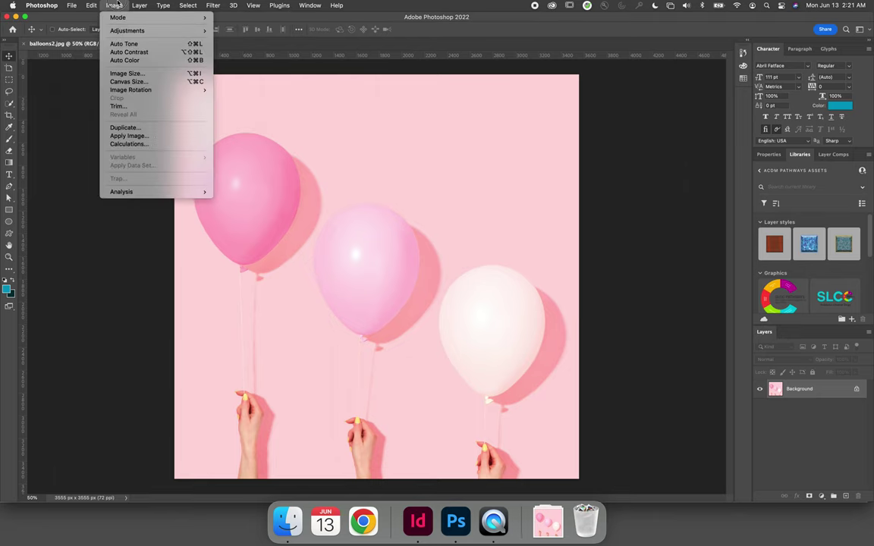
{"action": "left_click", "coordinate": [125, 73]}
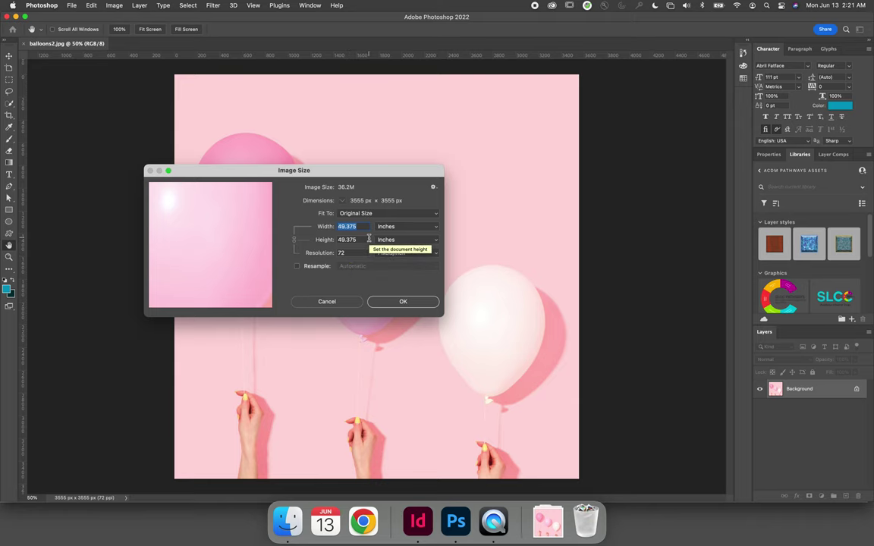
Check the balloons frame's width and height in InDesign, and return to Photoshop to close Image Size.
{"action": "left_click", "coordinate": [418, 522]}
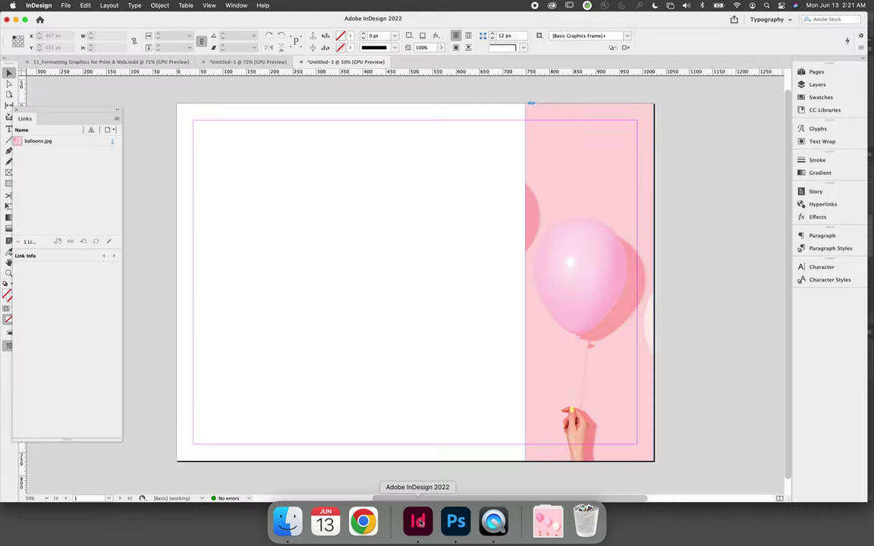
{"action": "left_click", "coordinate": [547, 165]}
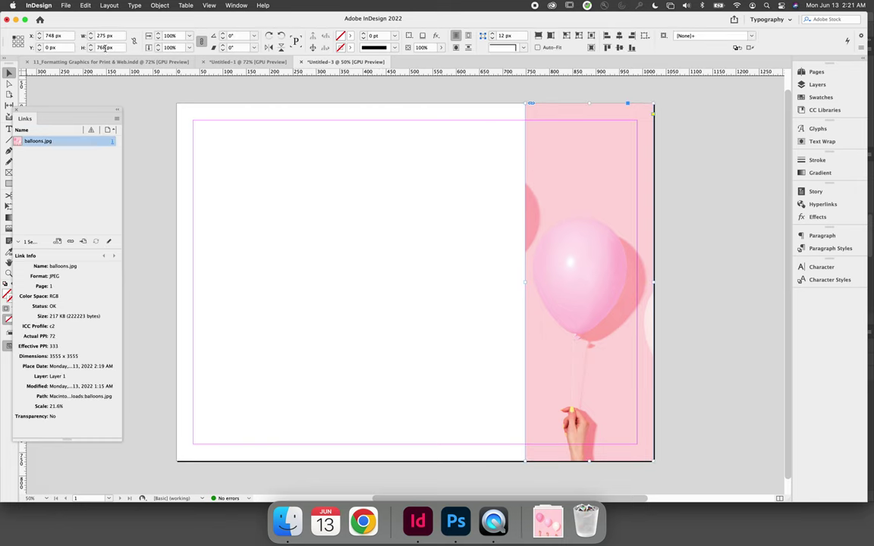
{"action": "left_click", "coordinate": [455, 522]}
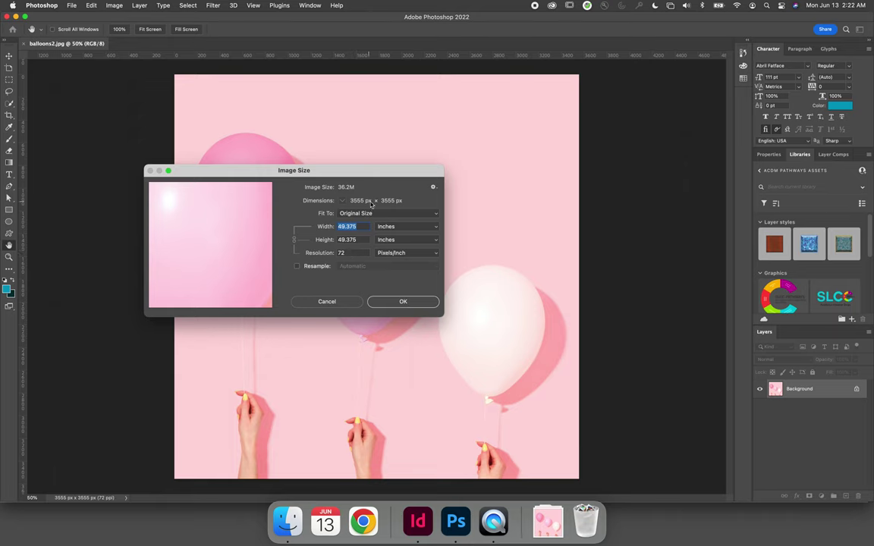
{"action": "left_click", "coordinate": [410, 302]}
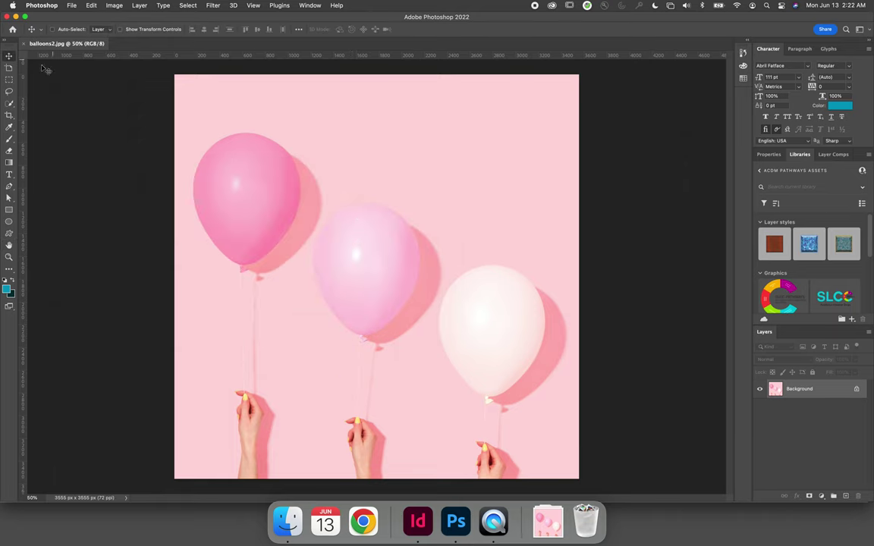
Crop balloons2.jpg around the middle balloon to 275 x 768 px at 72 px/in.
{"action": "left_click", "coordinate": [8, 116]}
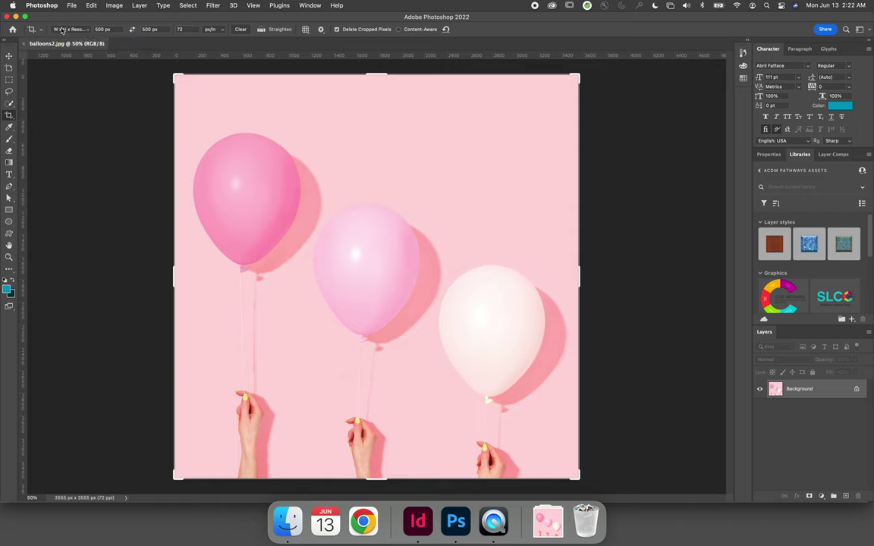
{"action": "left_click", "coordinate": [102, 29]}
{"action": "type", "text": "275"}
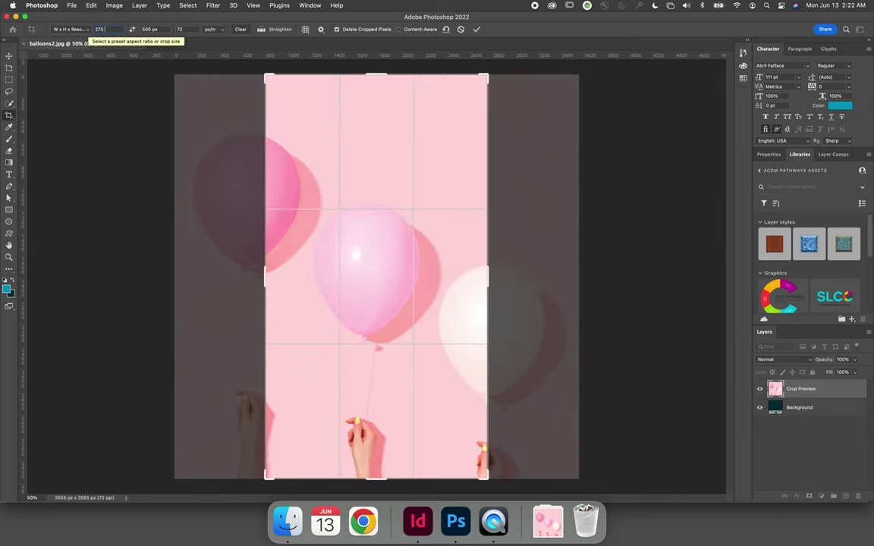
{"action": "key", "text": "Tab"}
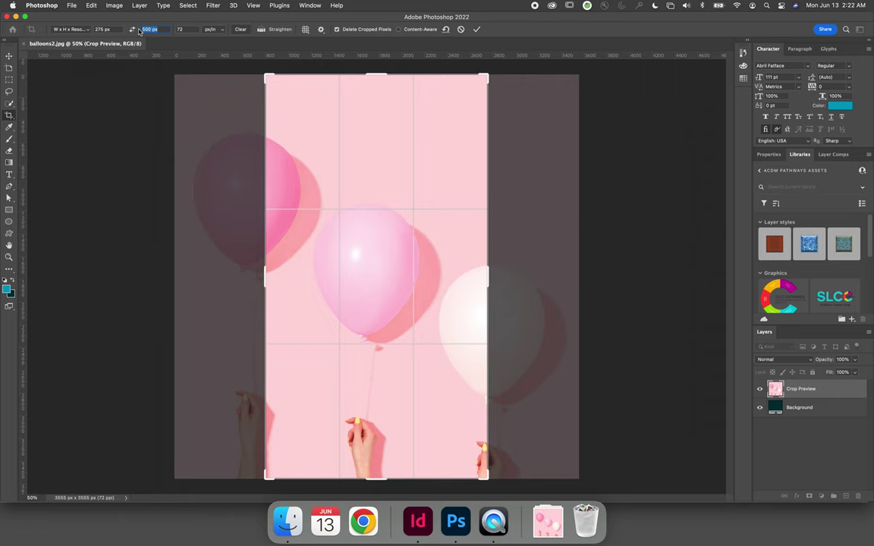
{"action": "type", "text": "768"}
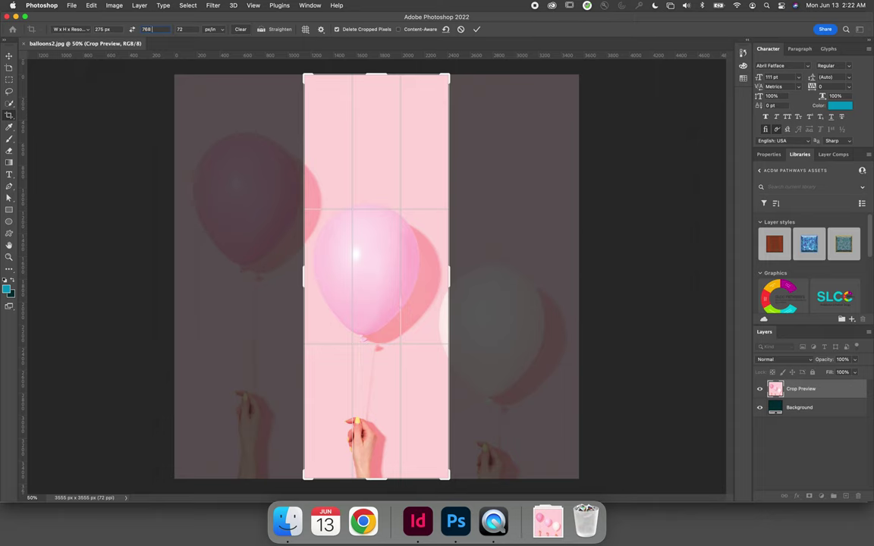
{"action": "left_click", "coordinate": [190, 29]}
{"action": "left_click", "coordinate": [192, 28]}
{"action": "mouse_move", "coordinate": [382, 245]}
{"action": "left_mouse_down"}
{"action": "mouse_move", "coordinate": [369, 244]}
{"action": "mouse_move", "coordinate": [393, 247]}
{"action": "mouse_move", "coordinate": [386, 249]}
{"action": "left_mouse_up"}
{"action": "left_click", "coordinate": [476, 29]}
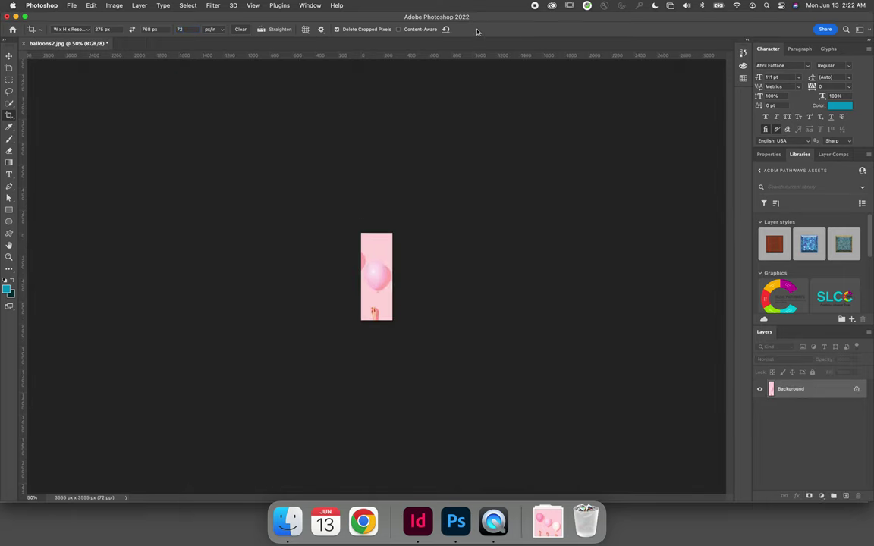
Check the cropped image's dimensions in Image Size and save balloons2.jpg.
{"action": "left_click", "coordinate": [112, 5]}
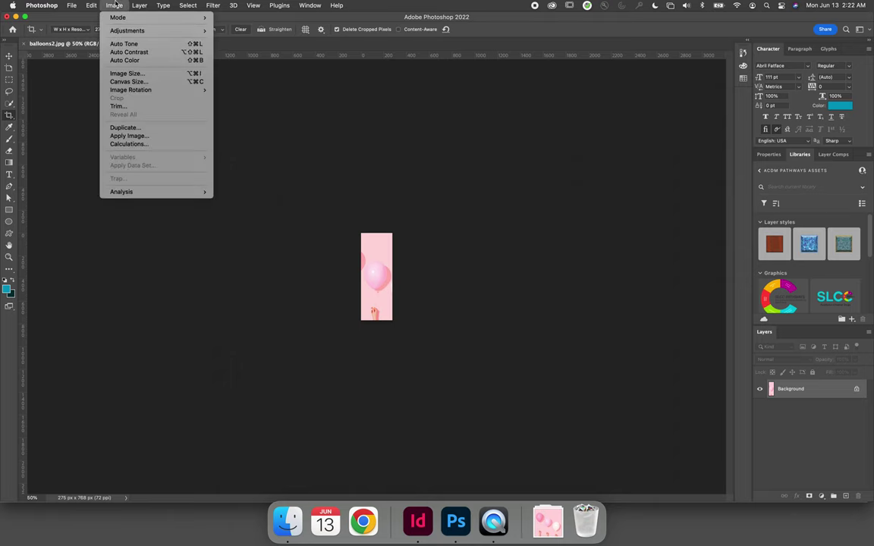
{"action": "left_click", "coordinate": [124, 72]}
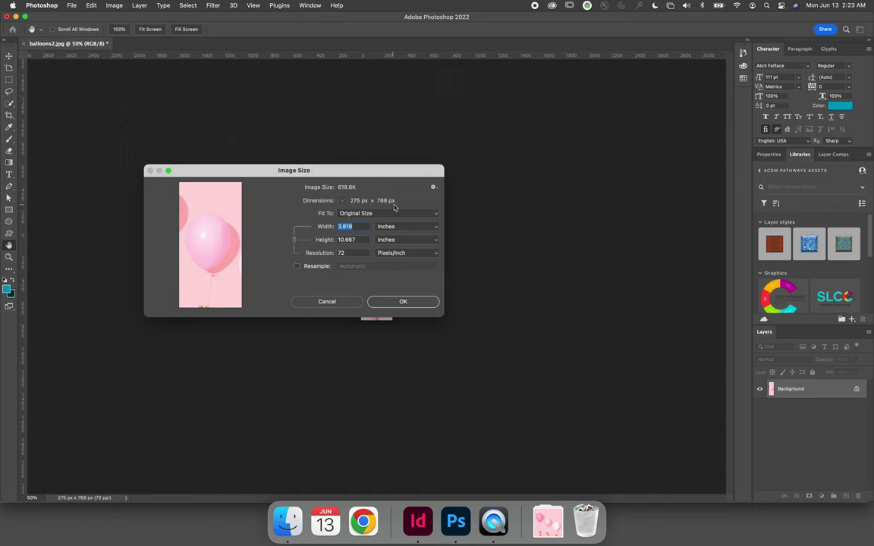
{"action": "left_click", "coordinate": [402, 302]}
{"action": "left_click", "coordinate": [74, 4]}
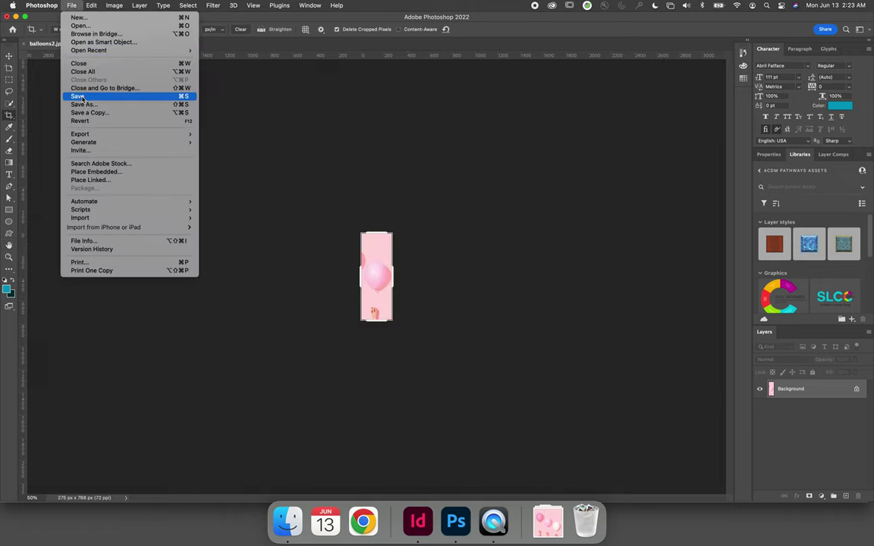
{"action": "left_click", "coordinate": [78, 93]}
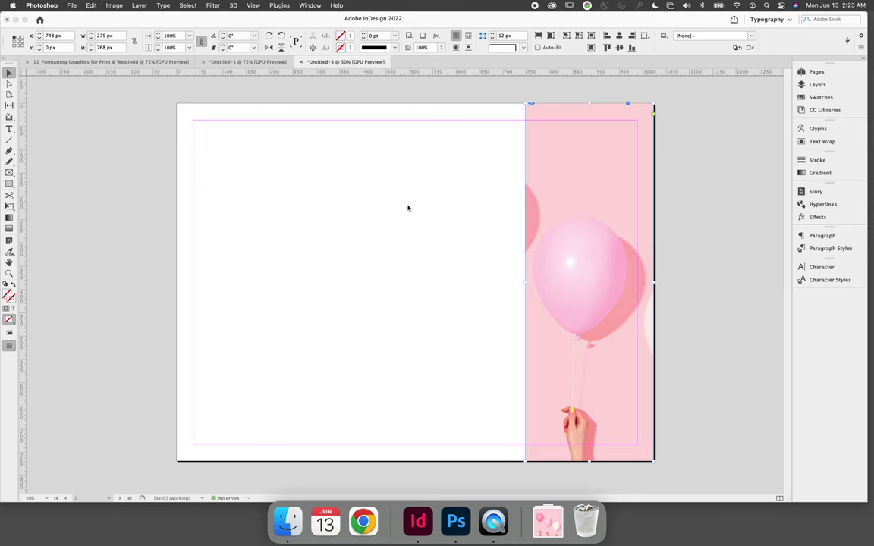
Delete the old balloons image and place balloons2.jpg from Downloads into the tall frame along the page's right edge in InDesign.
{"action": "left_click", "coordinate": [590, 278]}
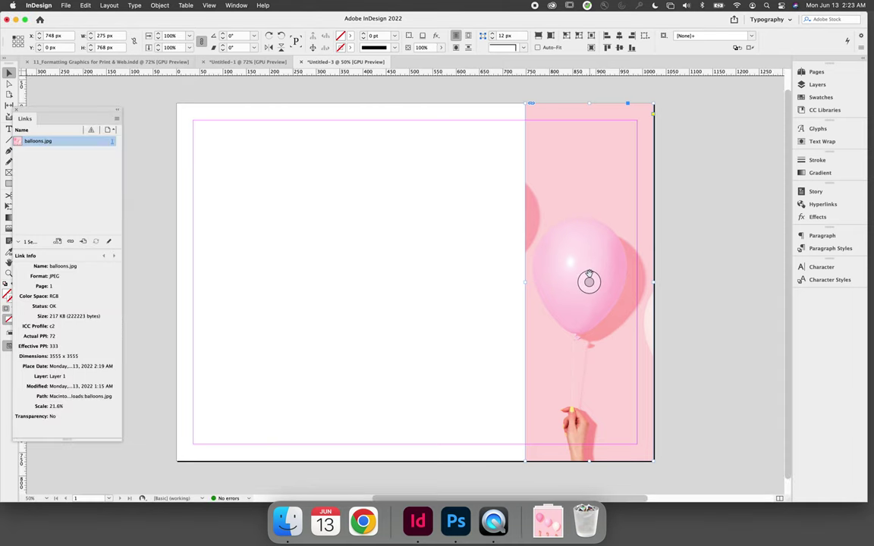
{"action": "key", "text": "Delete"}
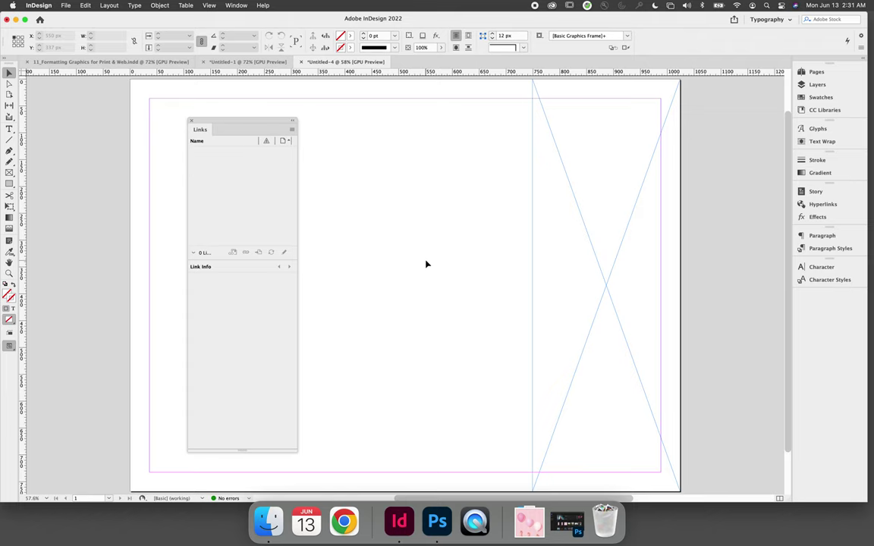
{"action": "left_click", "coordinate": [66, 5]}
{"action": "left_click", "coordinate": [86, 139]}
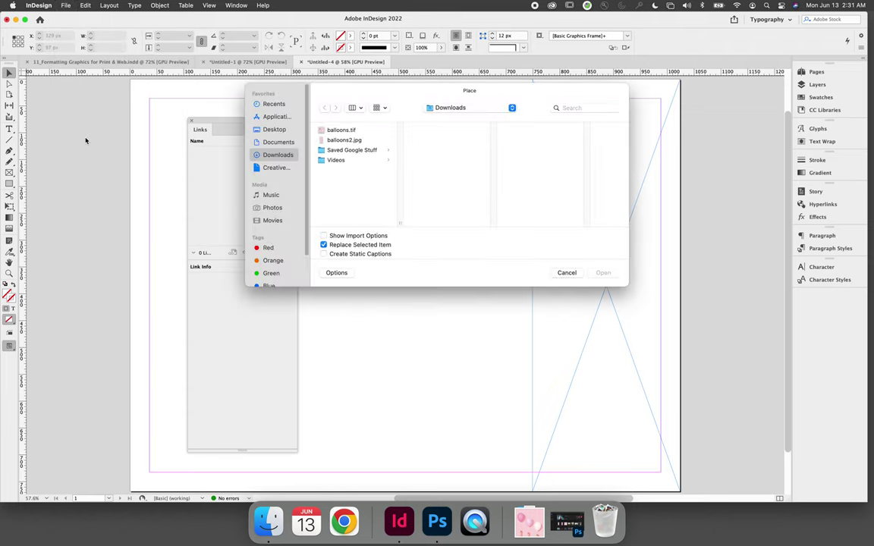
{"action": "left_click", "coordinate": [340, 140]}
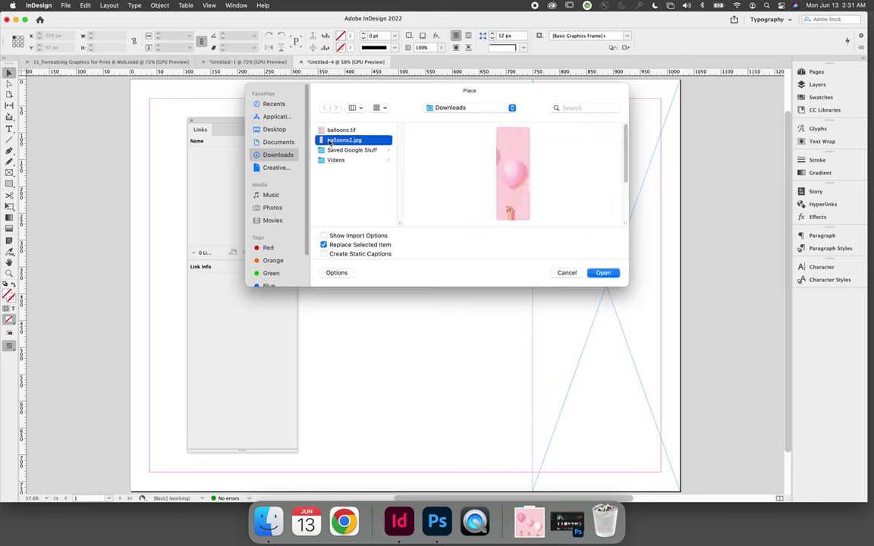
{"action": "left_click", "coordinate": [605, 274]}
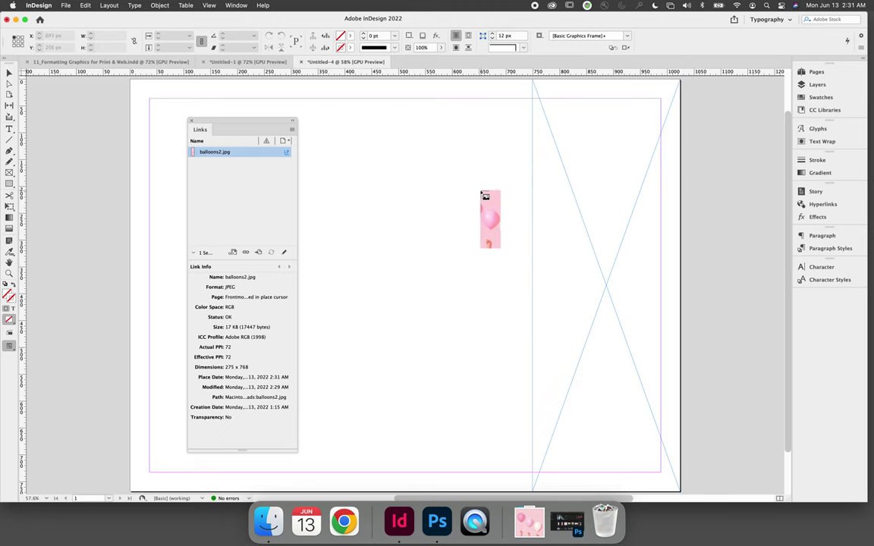
{"action": "left_click", "coordinate": [577, 137]}
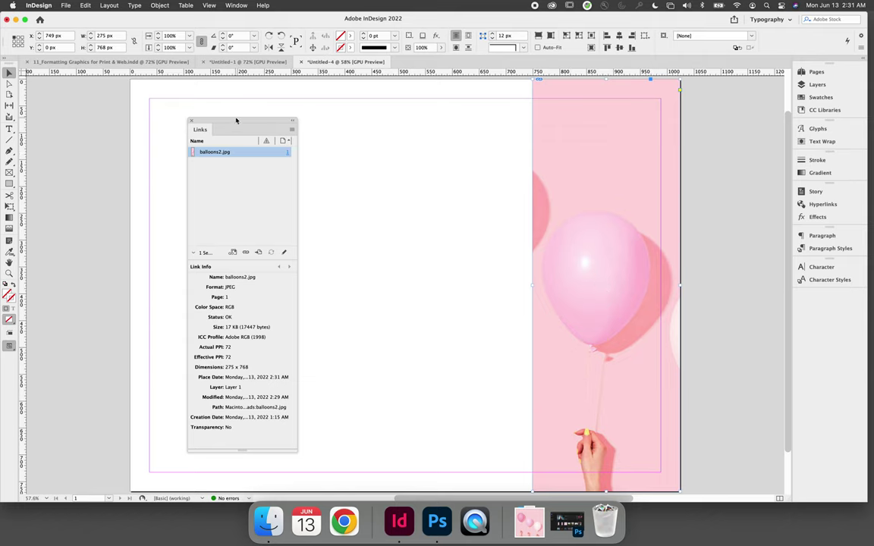
Examine the color space, effective PPI and dimensions of balloons2.jpg in its link info, and switch to the Untitled-1 document.
{"action": "left_click_drag", "start_coordinate": [236, 119], "coordinate": [395, 106]}
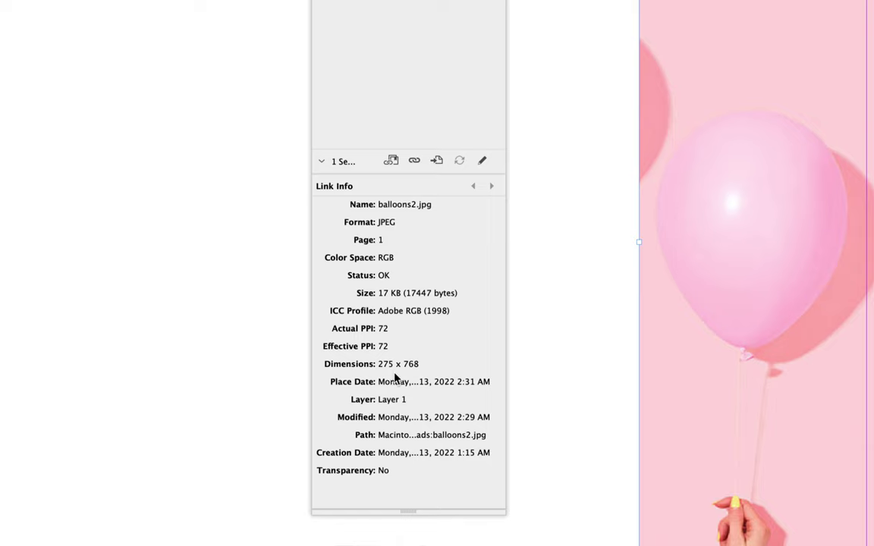
{"action": "mouse_move", "coordinate": [710, 305]}
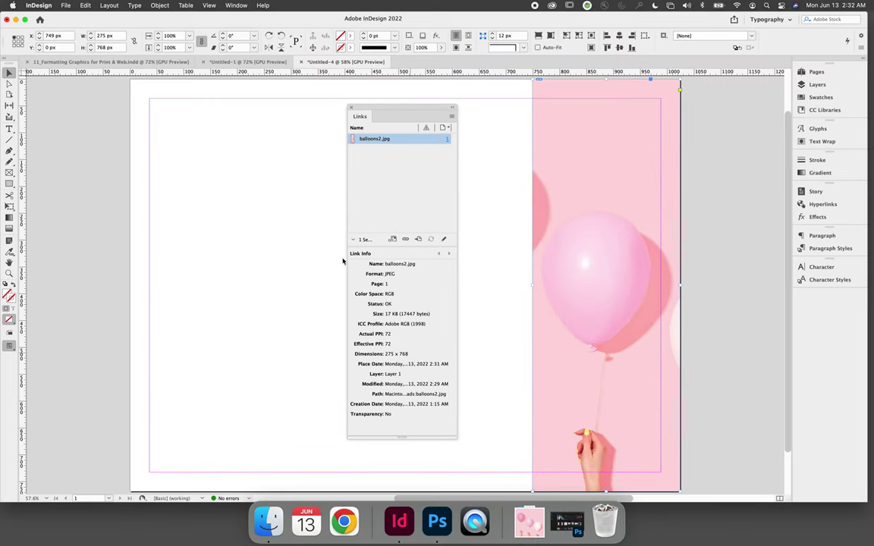
{"action": "left_click", "coordinate": [235, 62]}
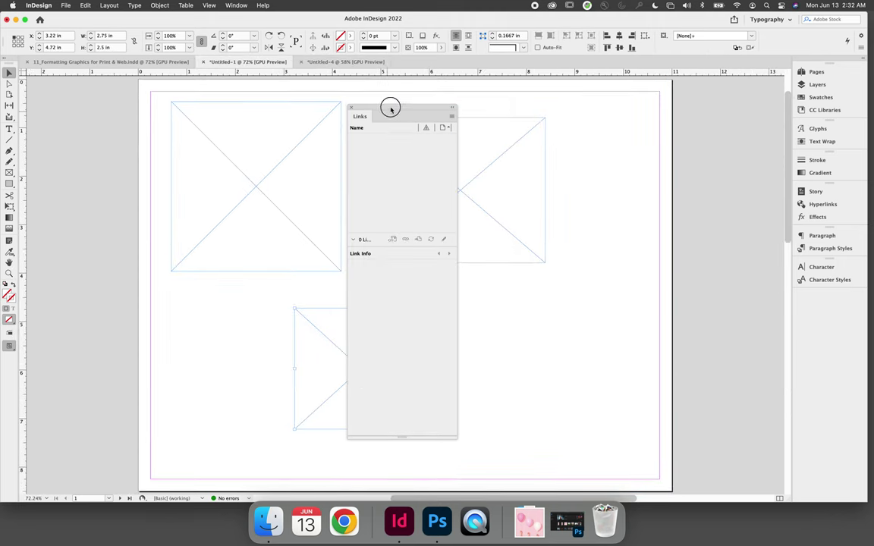
{"action": "left_click_drag", "start_coordinate": [390, 107], "coordinate": [78, 113]}
{"action": "left_click", "coordinate": [496, 346]}
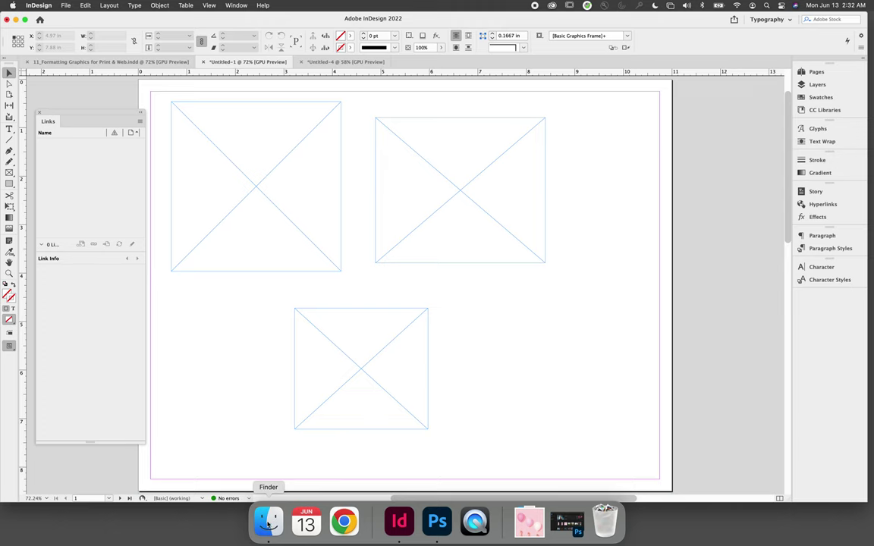
Open balloons.tif from the Downloads folder in Finder with Adobe Photoshop 2022.
{"action": "left_click", "coordinate": [268, 522]}
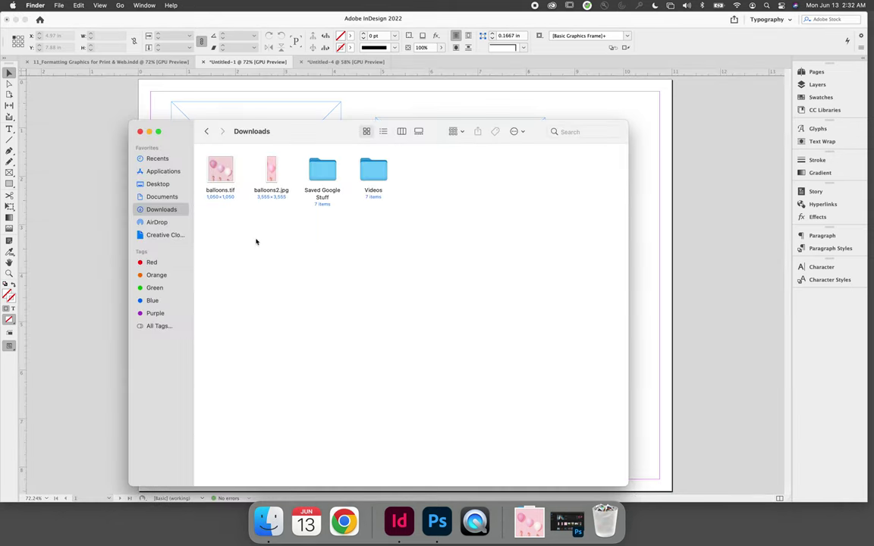
{"action": "left_click", "coordinate": [217, 167]}
{"action": "left_click_drag", "start_coordinate": [182, 135], "coordinate": [161, 399]}
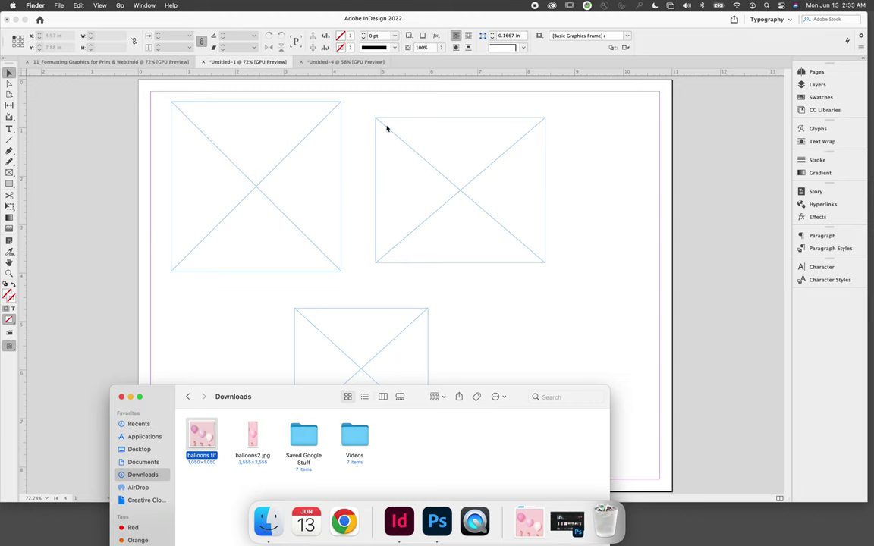
{"action": "right_click", "coordinate": [199, 436]}
{"action": "mouse_move", "coordinate": [262, 328]}
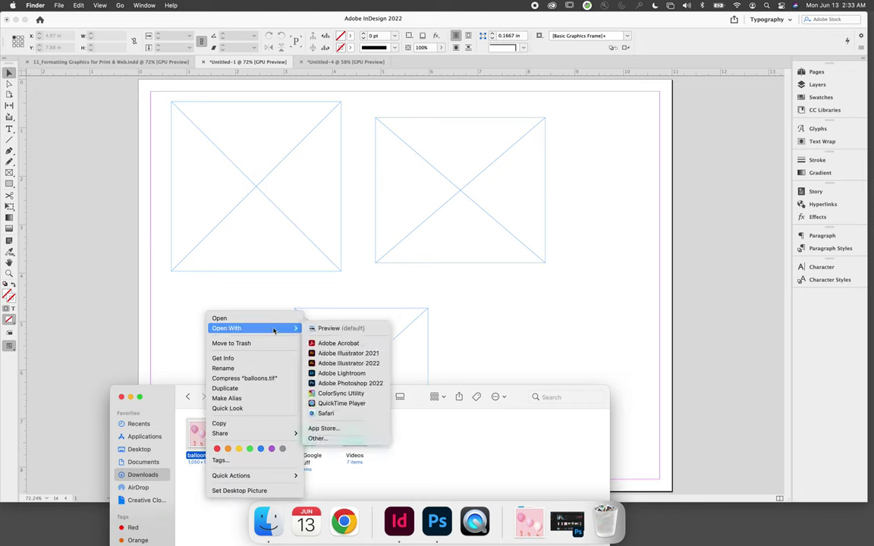
{"action": "left_click", "coordinate": [343, 383]}
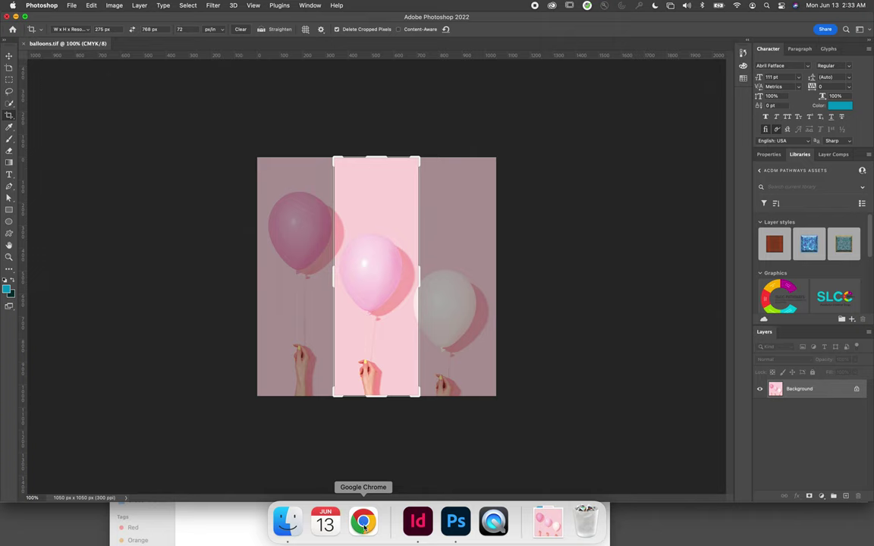
Return to InDesign and place balloons.tif in the 3.5 x 3.5 in square frame of Untitled-1.
{"action": "left_click", "coordinate": [418, 521]}
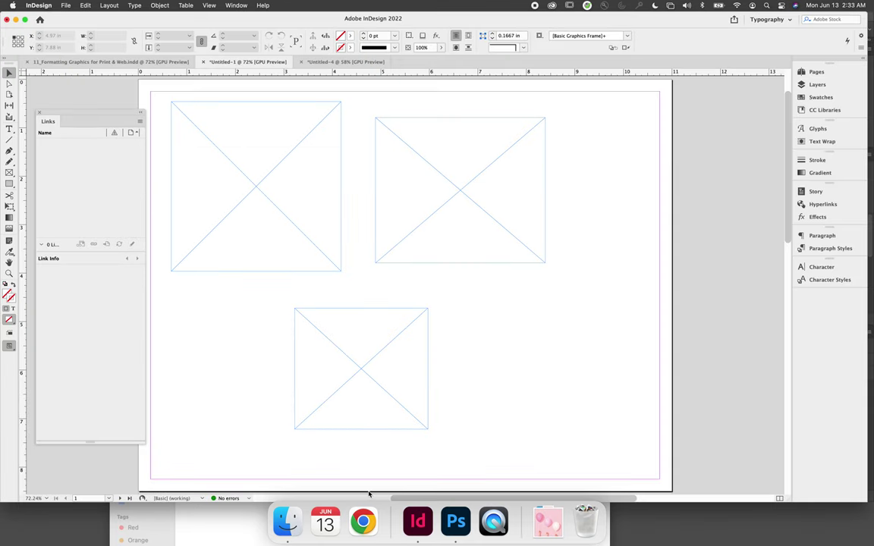
{"action": "left_click", "coordinate": [218, 185]}
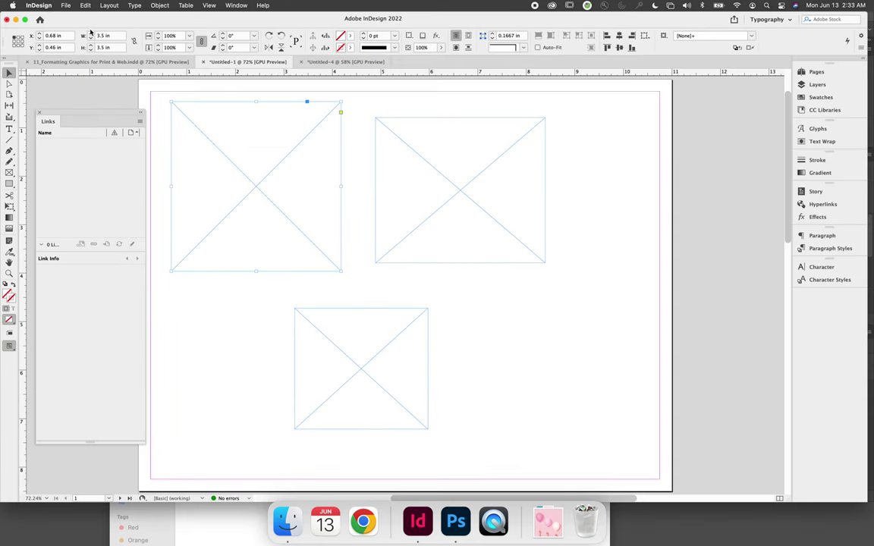
{"action": "left_click", "coordinate": [66, 5]}
{"action": "left_click", "coordinate": [100, 139]}
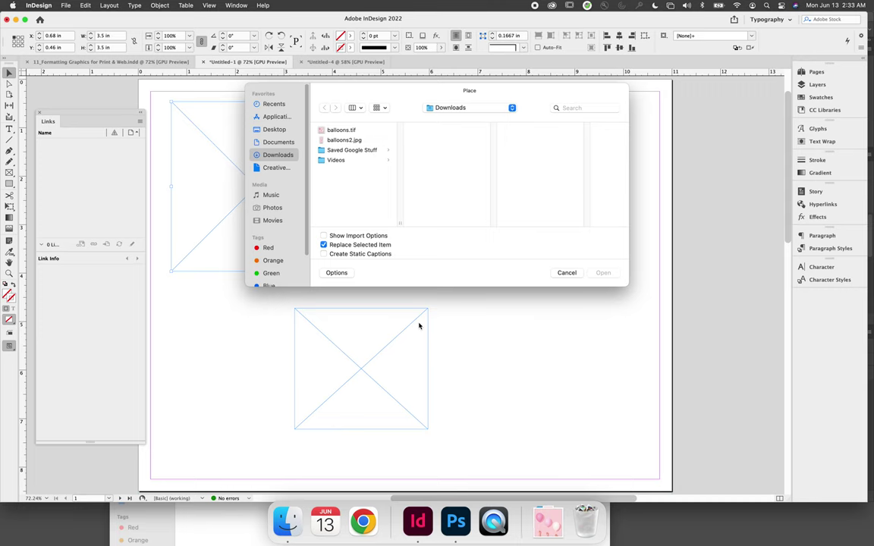
{"action": "left_click", "coordinate": [603, 272]}
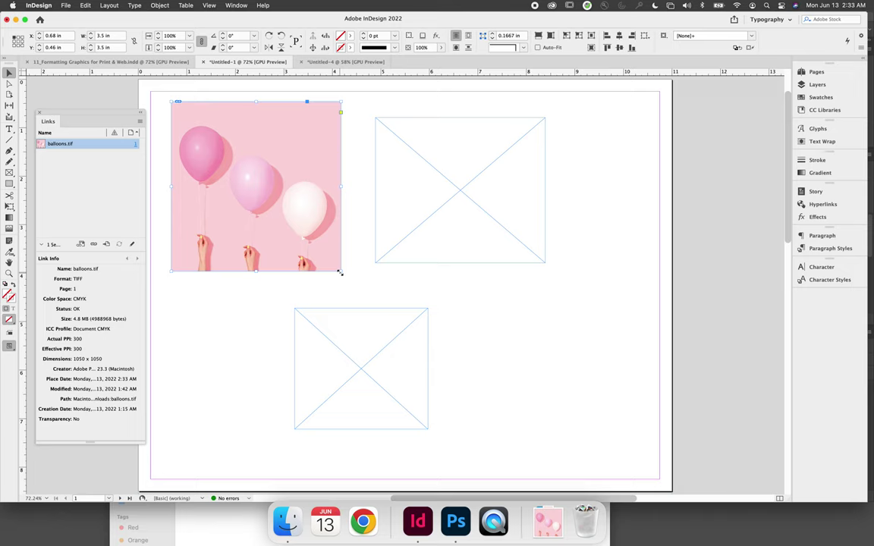
Scale the balloons image down together with its frame, and set the frame's width and height to 2.5 in.
{"action": "left_click_drag", "start_coordinate": [340, 273], "coordinate": [308, 244]}
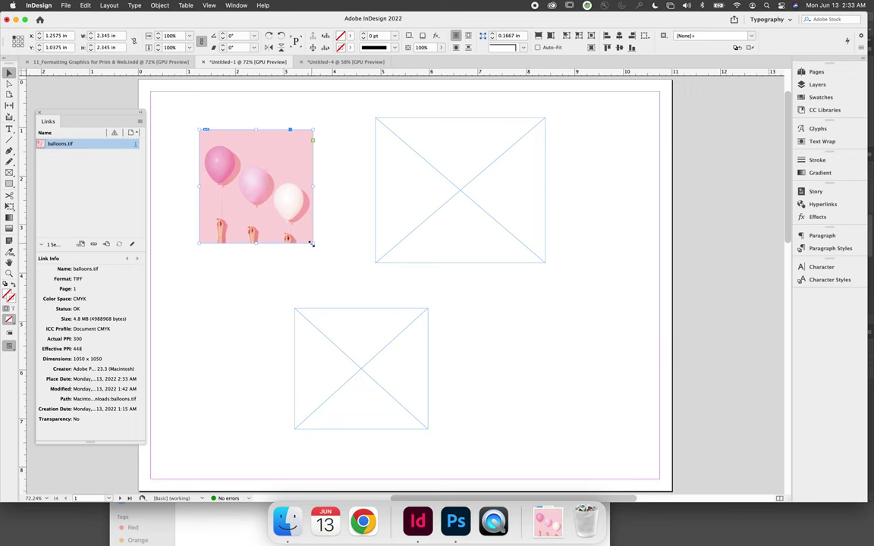
{"action": "left_click_drag", "start_coordinate": [313, 244], "coordinate": [316, 248]}
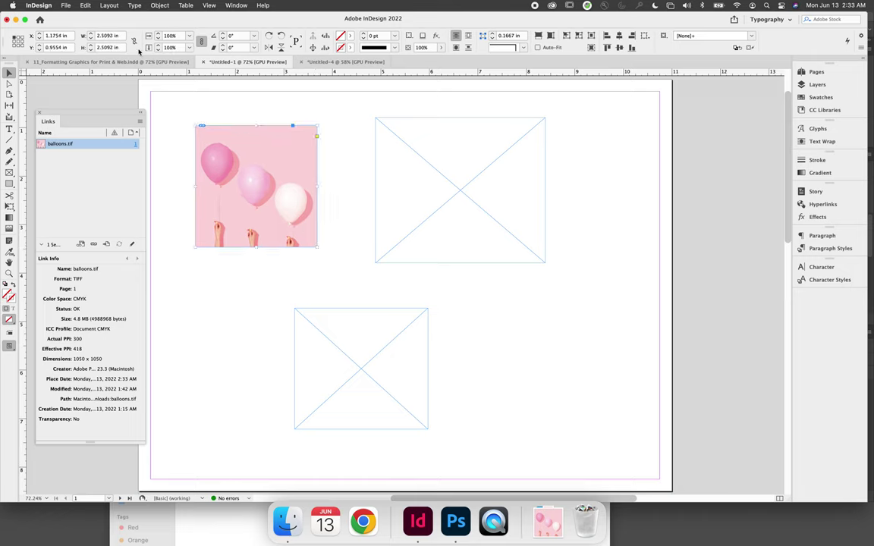
{"action": "left_click", "coordinate": [111, 36]}
{"action": "type", "text": "2.5"}
{"action": "key", "text": "Tab"}
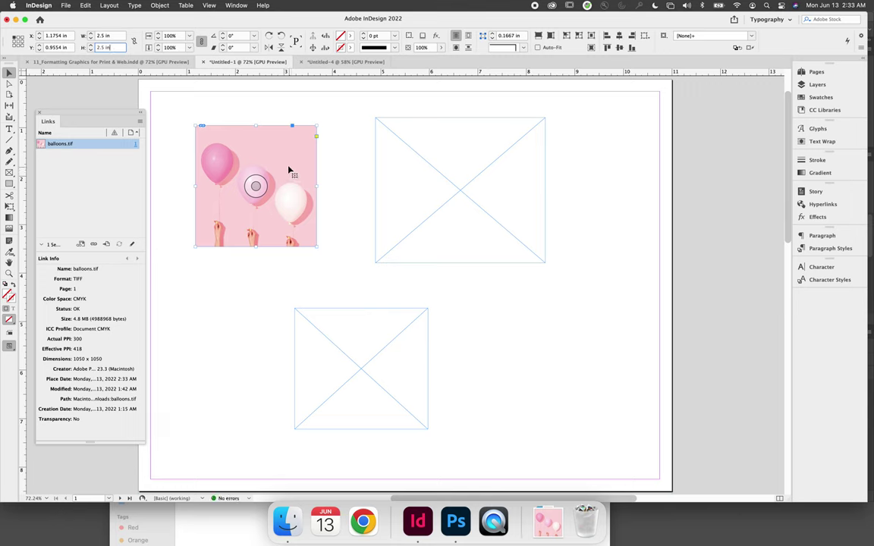
{"action": "left_click", "coordinate": [340, 179]}
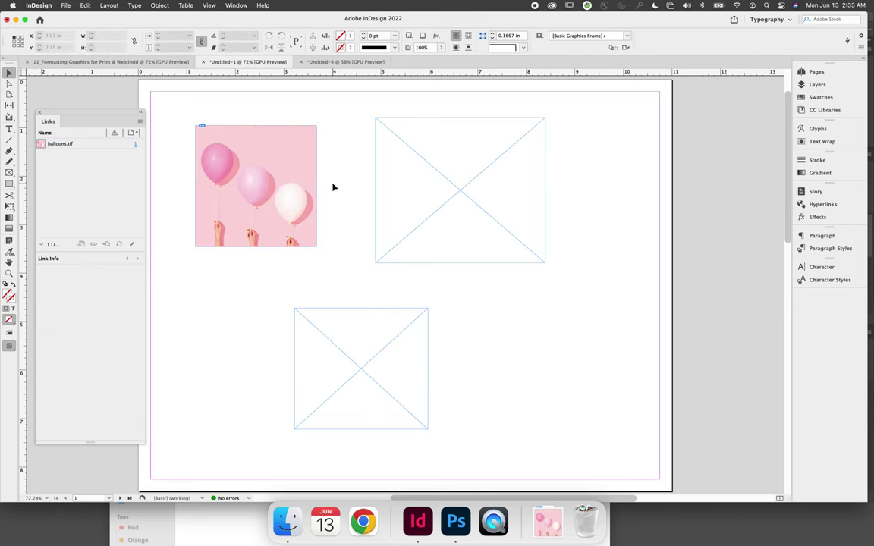
Open the linked balloons.tif for editing in Adobe Photoshop 2022 from the InDesign link options.
{"action": "left_click", "coordinate": [288, 168]}
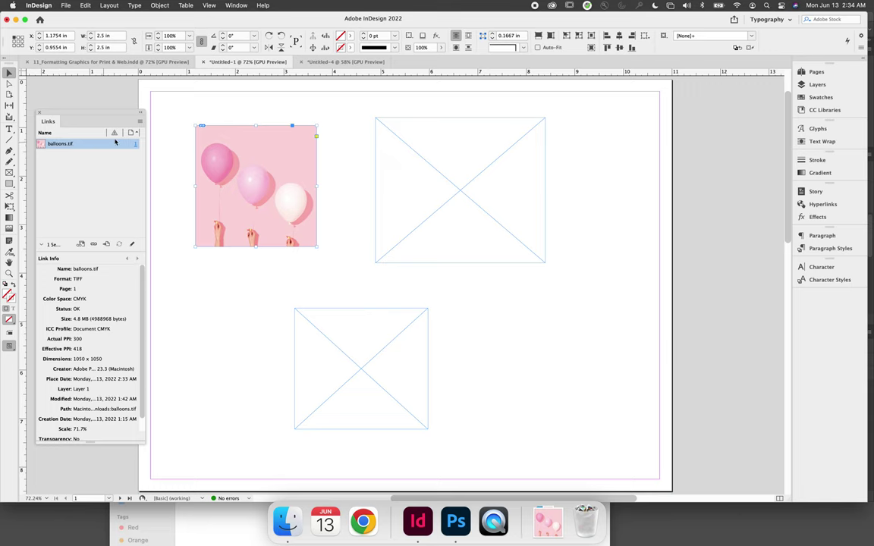
{"action": "left_click", "coordinate": [139, 121]}
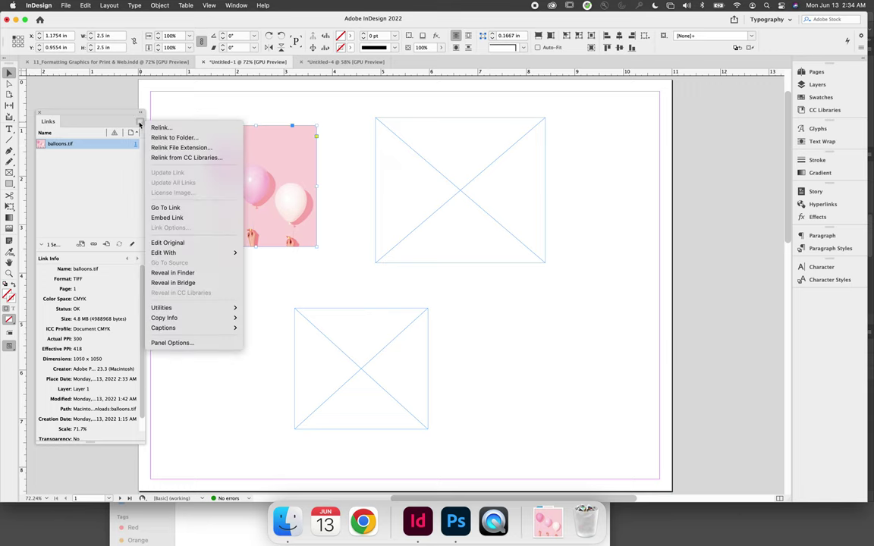
{"action": "left_click", "coordinate": [128, 222]}
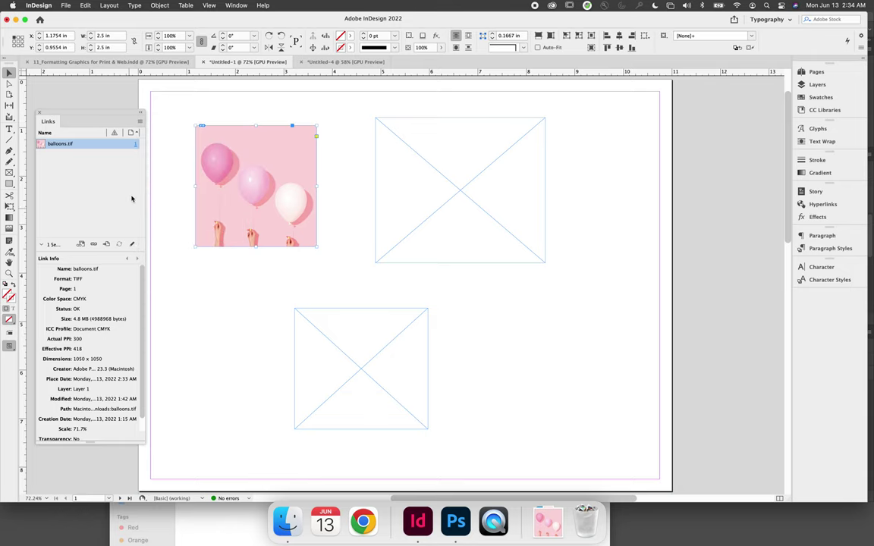
{"action": "left_click", "coordinate": [140, 121]}
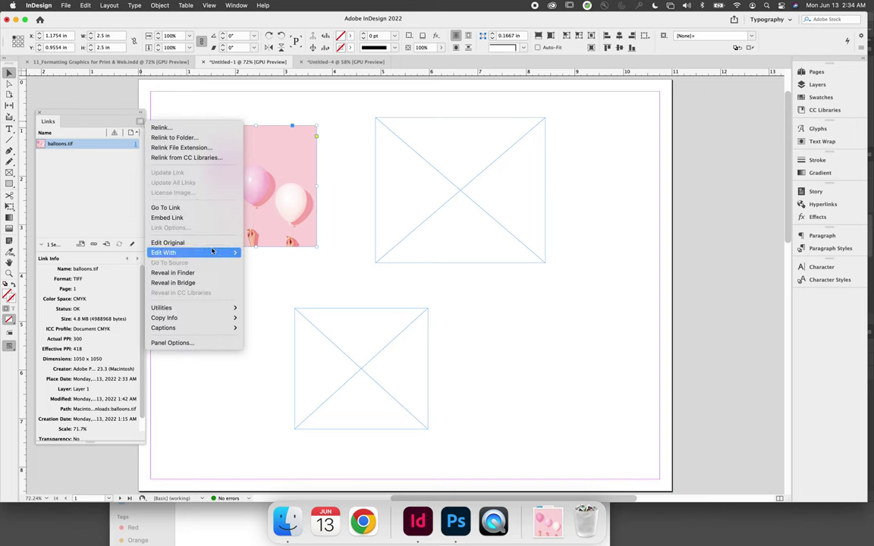
{"action": "mouse_move", "coordinate": [198, 253]}
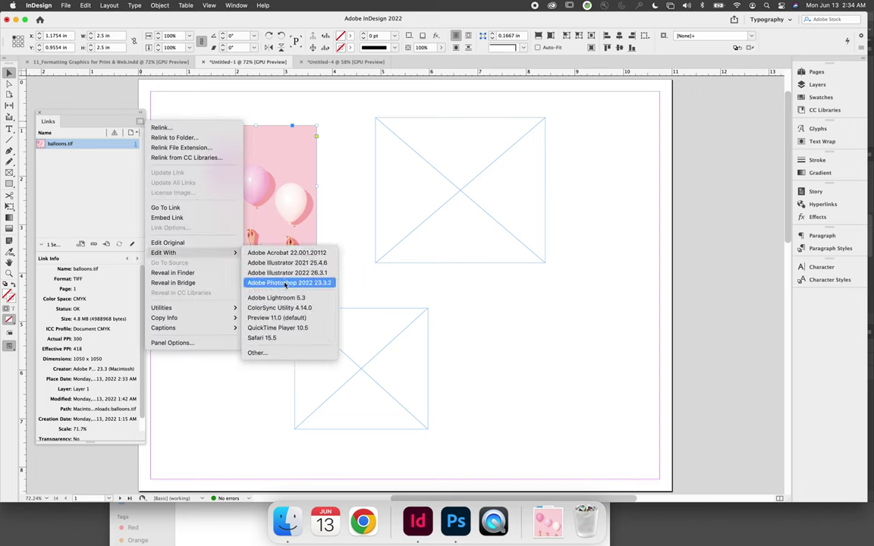
{"action": "left_click", "coordinate": [113, 197]}
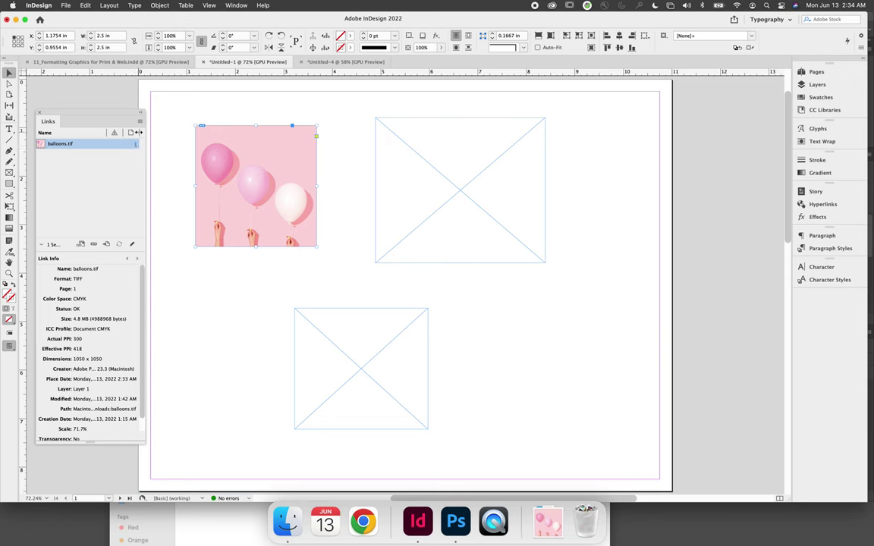
{"action": "left_click", "coordinate": [139, 122]}
{"action": "mouse_move", "coordinate": [217, 258]}
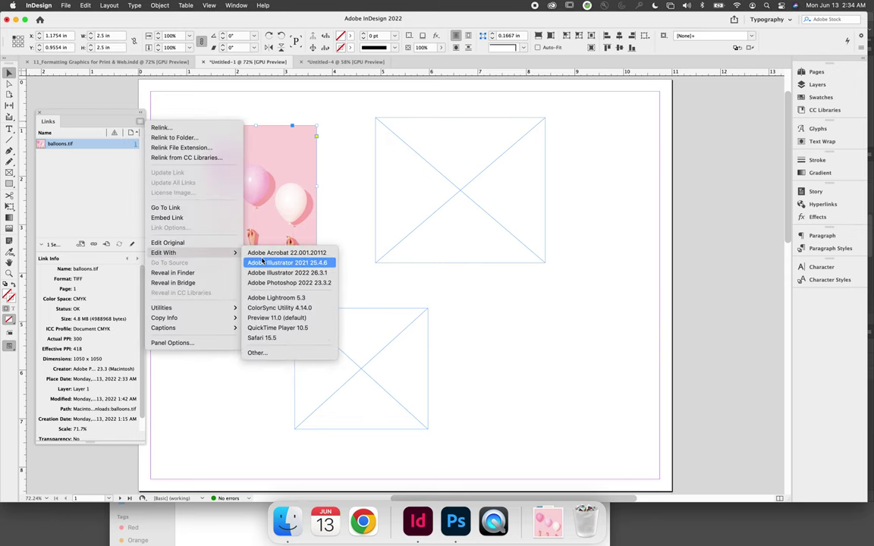
{"action": "left_click", "coordinate": [273, 283]}
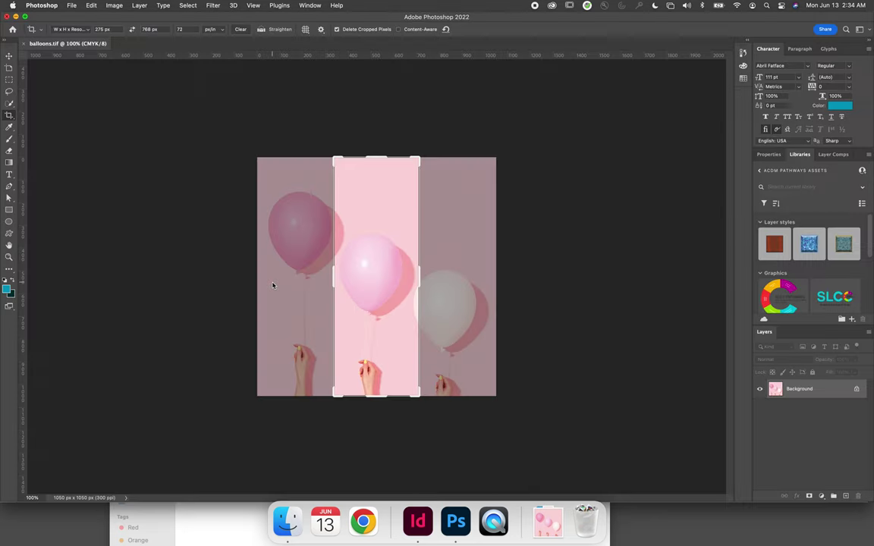
Crop balloons.tif to 2.5 in wide by 2.5 in high at 300 px/in, keeping all three balloons in the picture.
{"action": "left_click", "coordinate": [8, 56]}
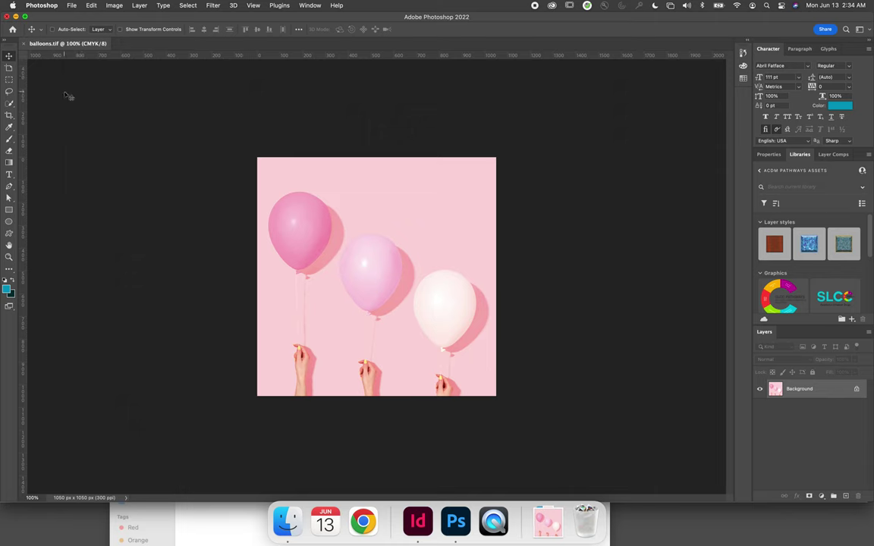
{"action": "left_click", "coordinate": [11, 114]}
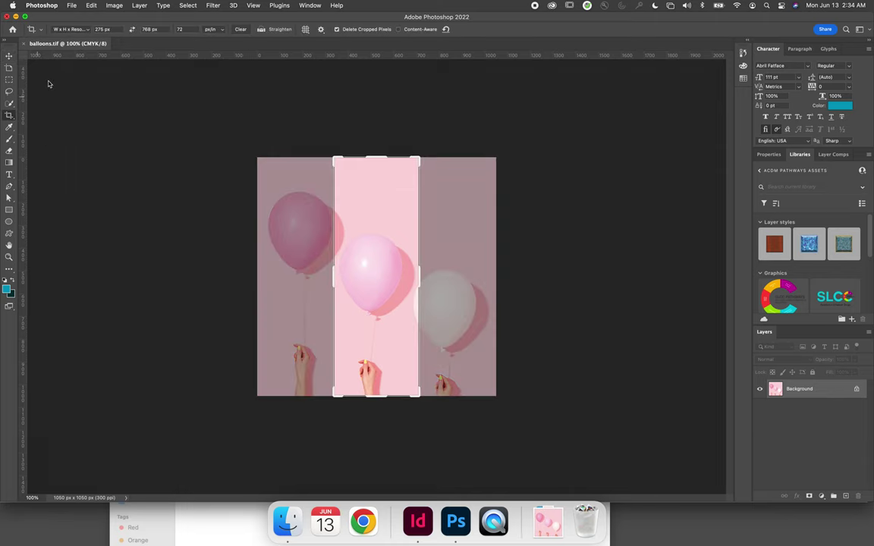
{"action": "left_click", "coordinate": [113, 29]}
{"action": "type", "text": "2.5 in"}
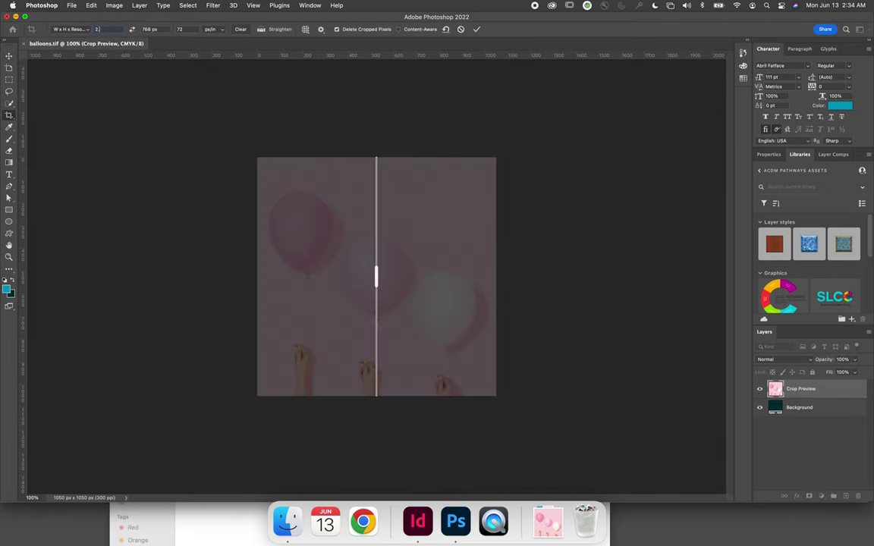
{"action": "key", "text": "Tab"}
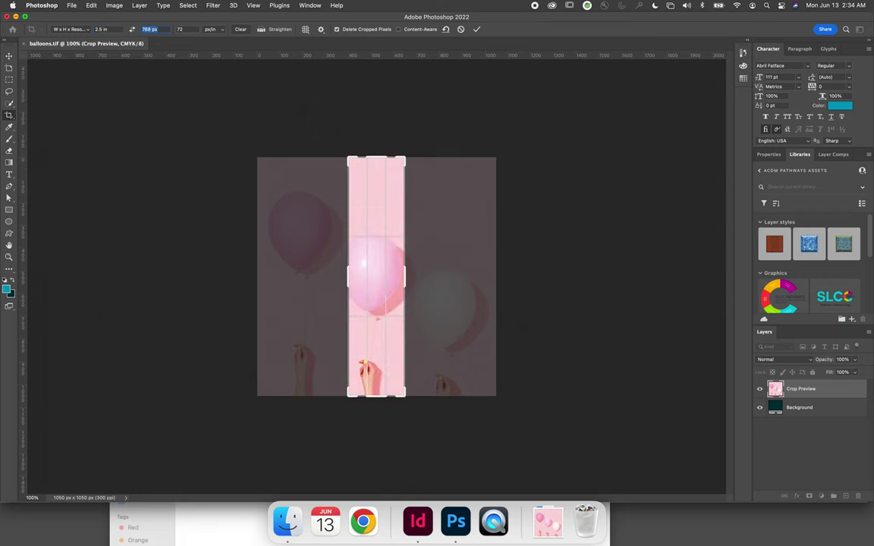
{"action": "type", "text": "2.5in"}
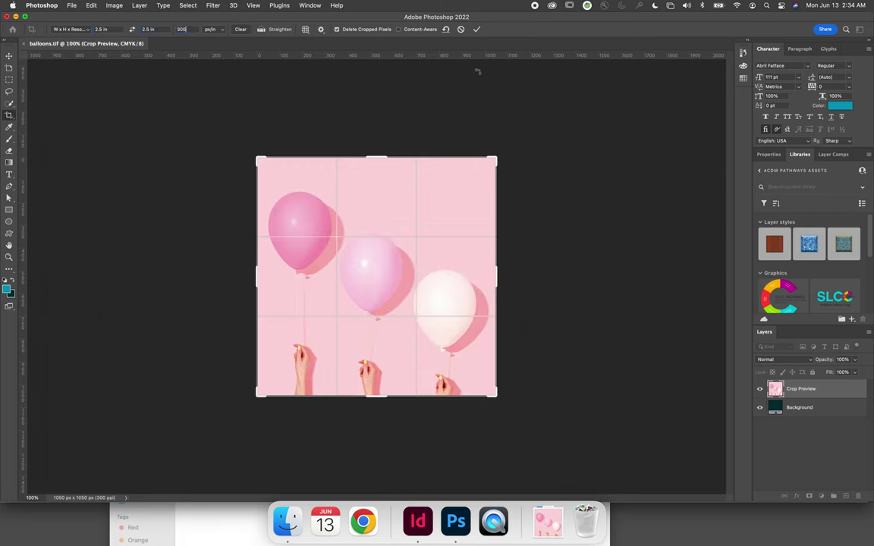
{"action": "left_click", "coordinate": [477, 30]}
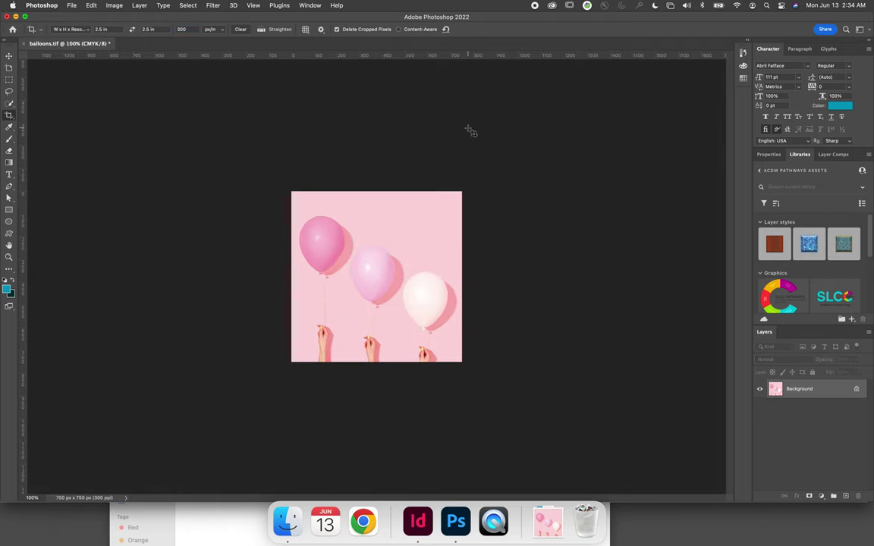
Save and close the cropped balloons.tif, and return to the Untitled-1 layout in InDesign.
{"action": "left_click", "coordinate": [71, 6]}
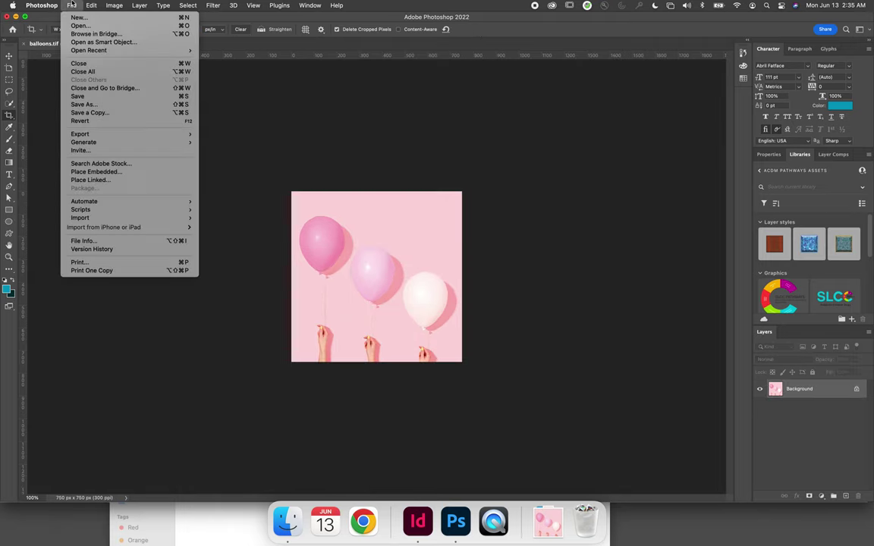
{"action": "left_click", "coordinate": [80, 97]}
{"action": "left_click", "coordinate": [7, 16]}
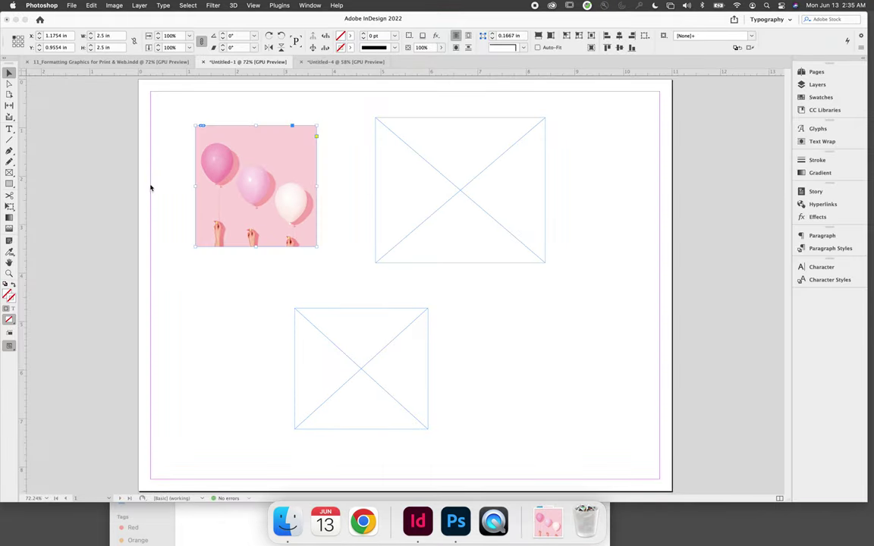
{"action": "left_click", "coordinate": [240, 353]}
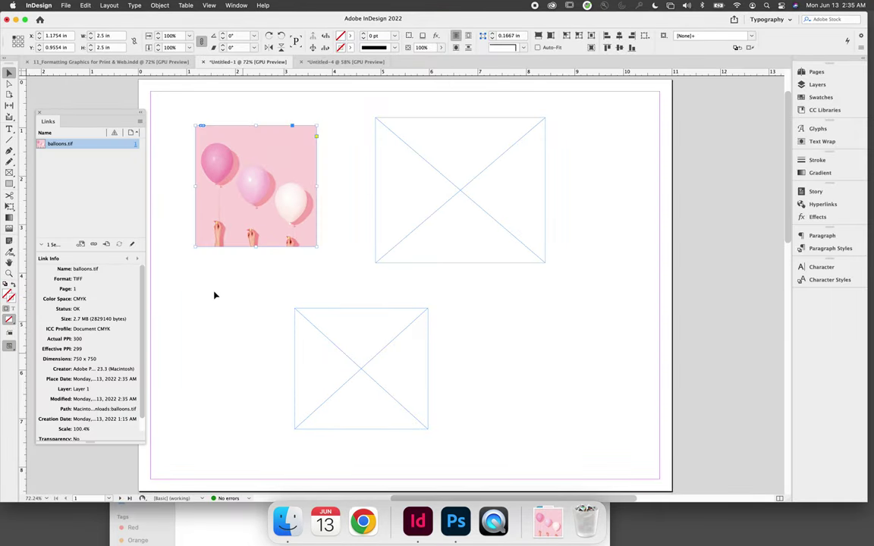
{"action": "left_click", "coordinate": [200, 295]}
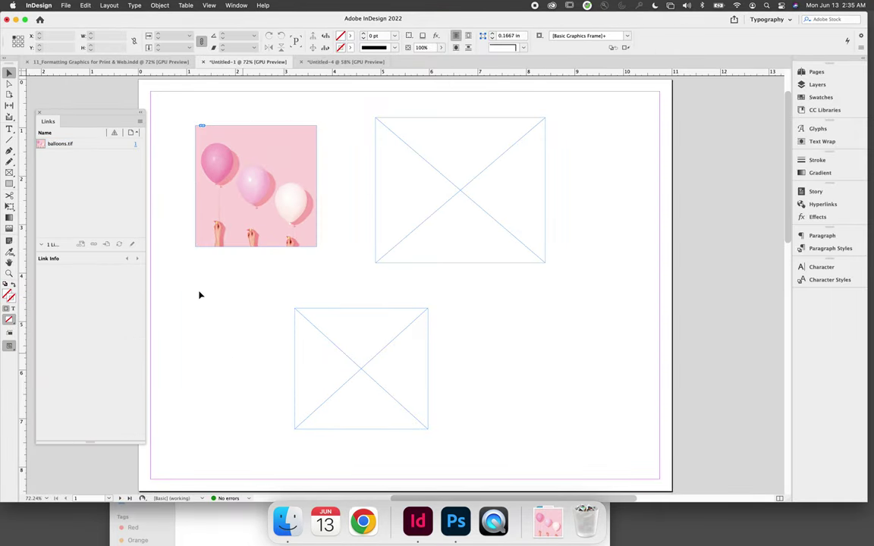
Fit the balloons image with Fill Frame Proportionally and check its effective PPI in the link info.
{"action": "left_click", "coordinate": [214, 160]}
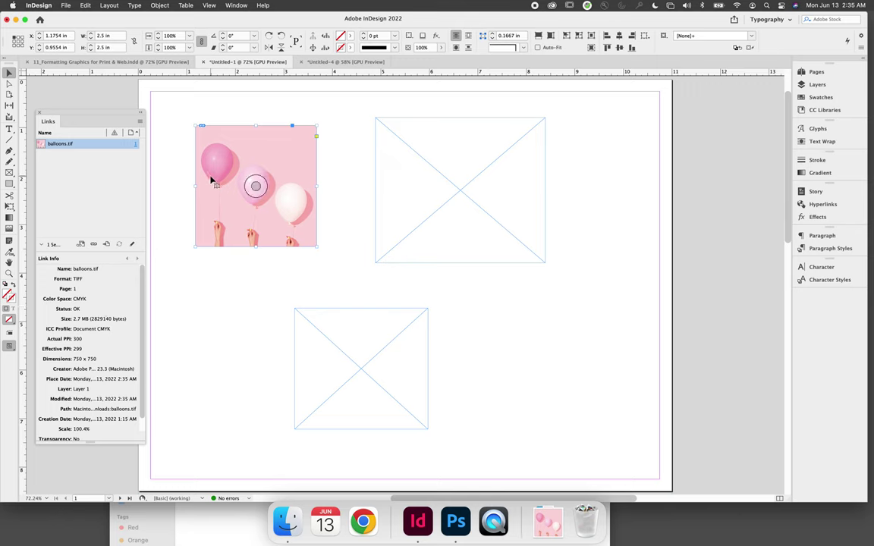
{"action": "right_click", "coordinate": [258, 150]}
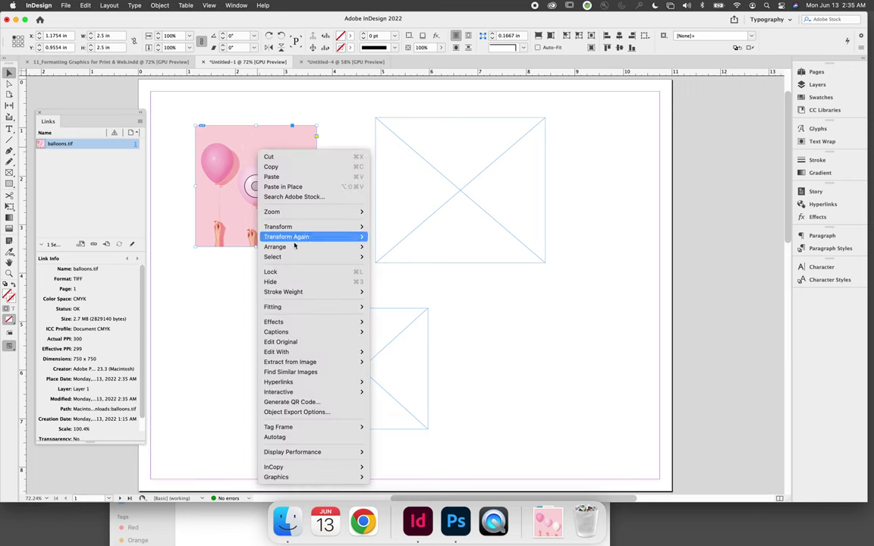
{"action": "mouse_move", "coordinate": [318, 307]}
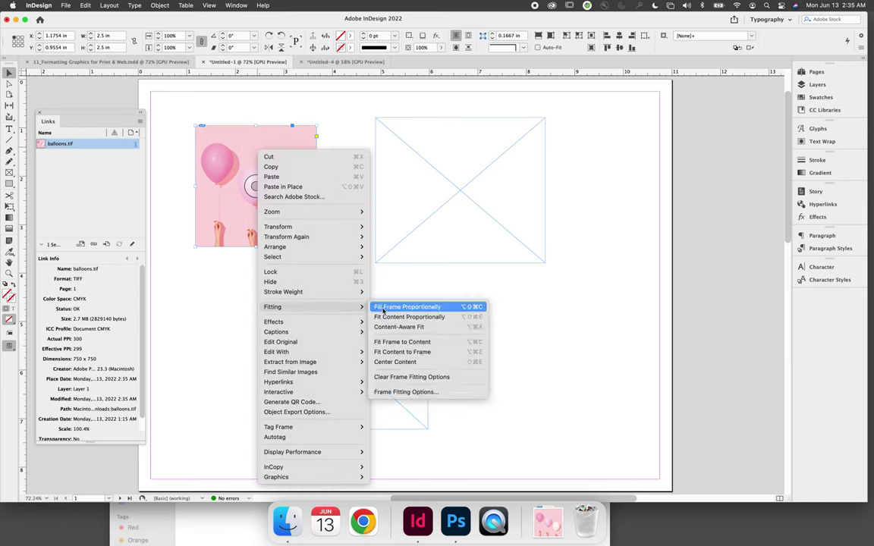
{"action": "left_click", "coordinate": [414, 304]}
{"action": "left_click", "coordinate": [228, 312]}
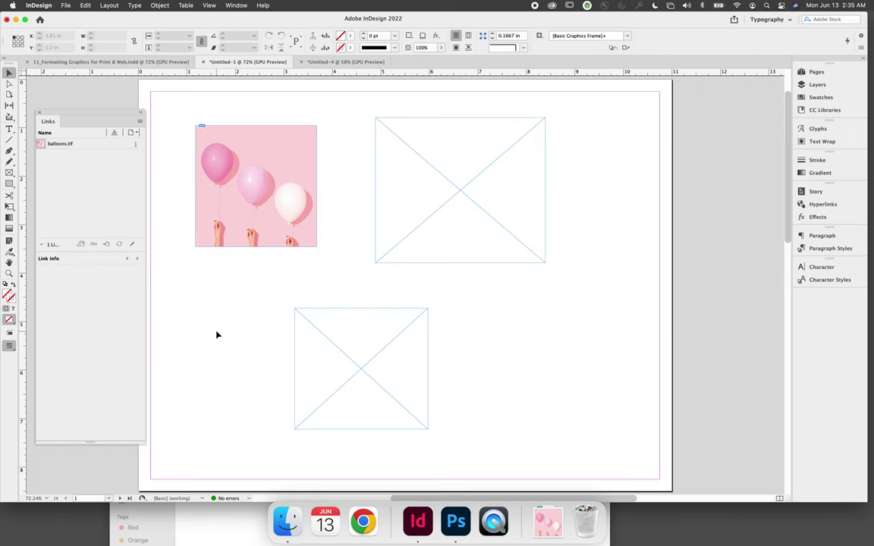
{"action": "left_click", "coordinate": [211, 152]}
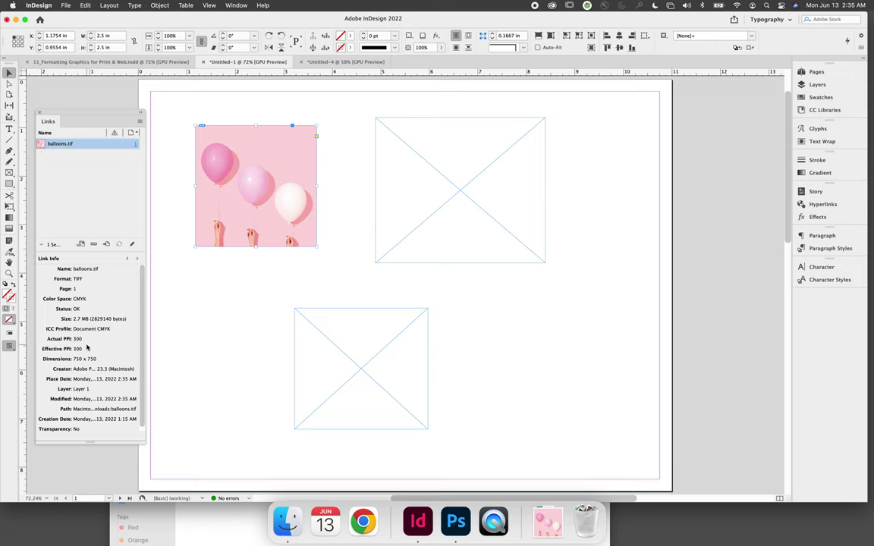
{"action": "left_click", "coordinate": [204, 319]}
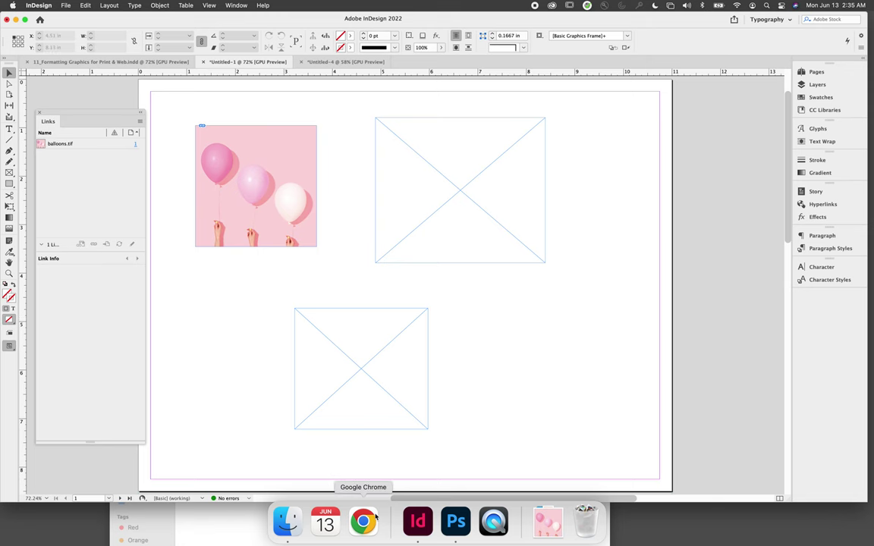
Switch to Google Chrome with the personal profile and open unsplash.com.
{"action": "left_click", "coordinate": [456, 520]}
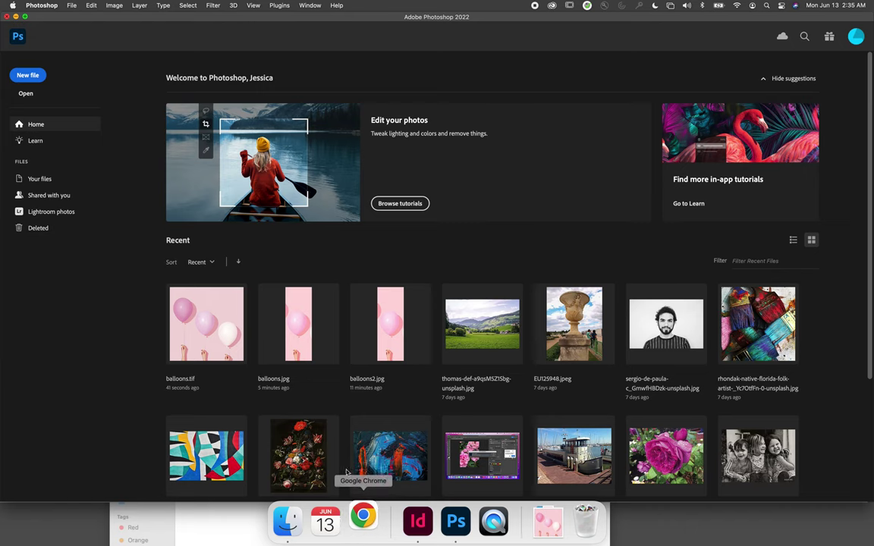
{"action": "left_click", "coordinate": [363, 521]}
{"action": "left_click", "coordinate": [226, 545]}
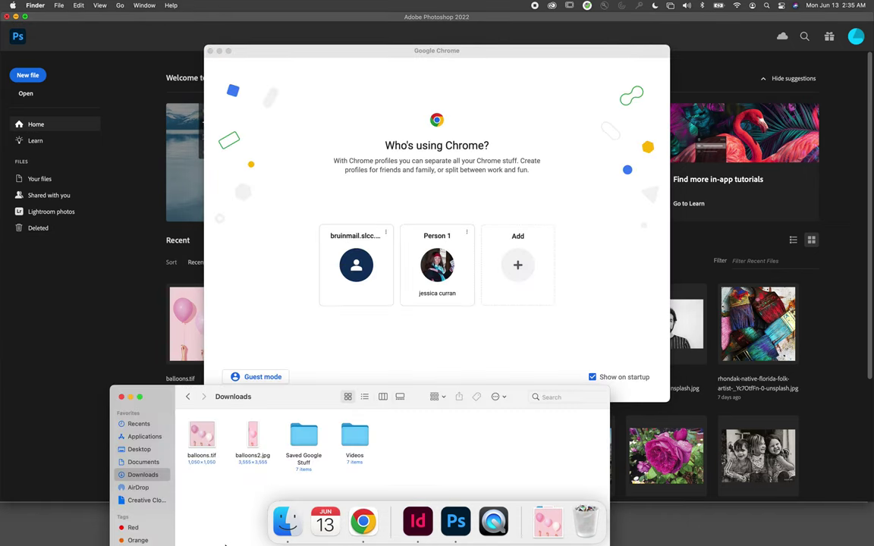
{"action": "left_click", "coordinate": [405, 252]}
{"action": "left_click", "coordinate": [437, 278]}
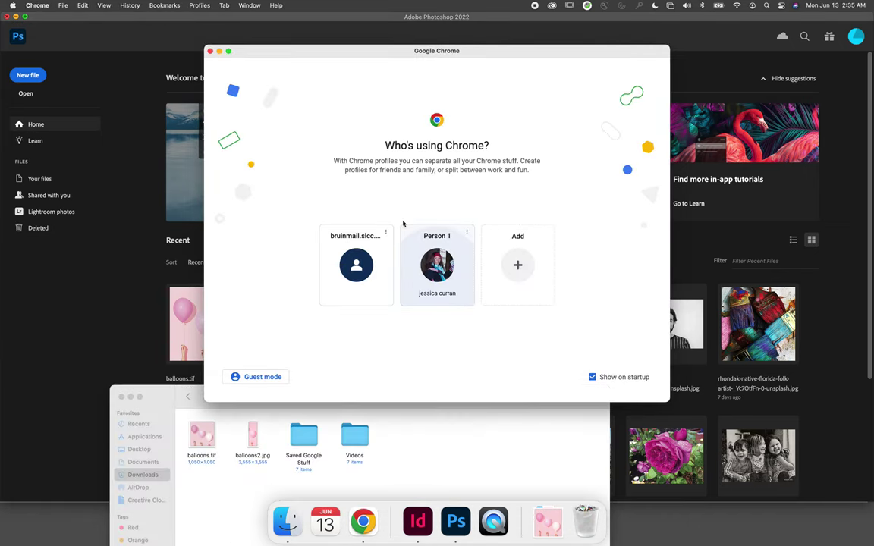
{"action": "type", "text": "unsplash"}
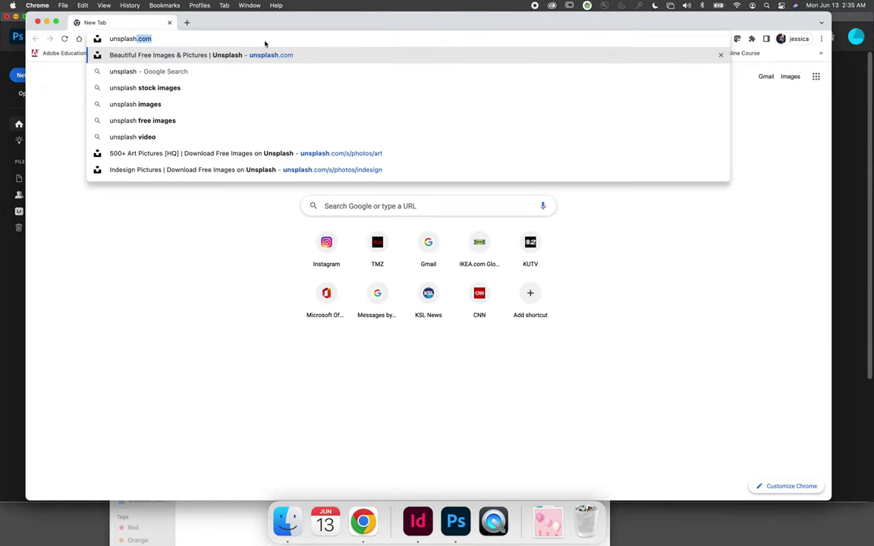
{"action": "key", "text": "Return"}
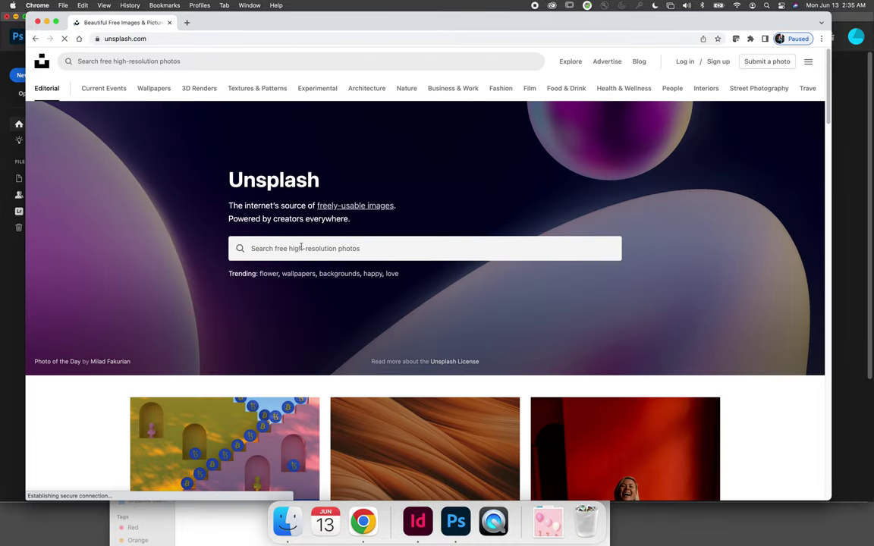
Search Unsplash for "balloons" and download the photo of three hands holding pink and white balloons.
{"action": "left_click", "coordinate": [297, 249]}
{"action": "type", "text": "balloons"}
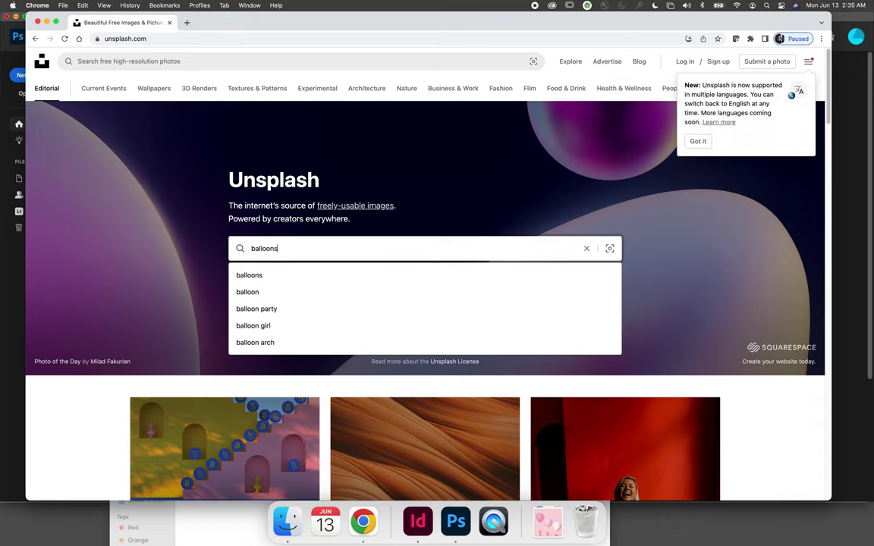
{"action": "key", "text": "Return"}
{"action": "scroll", "coordinate": [311, 332], "scroll_direction": "down", "scroll_amount": 15}
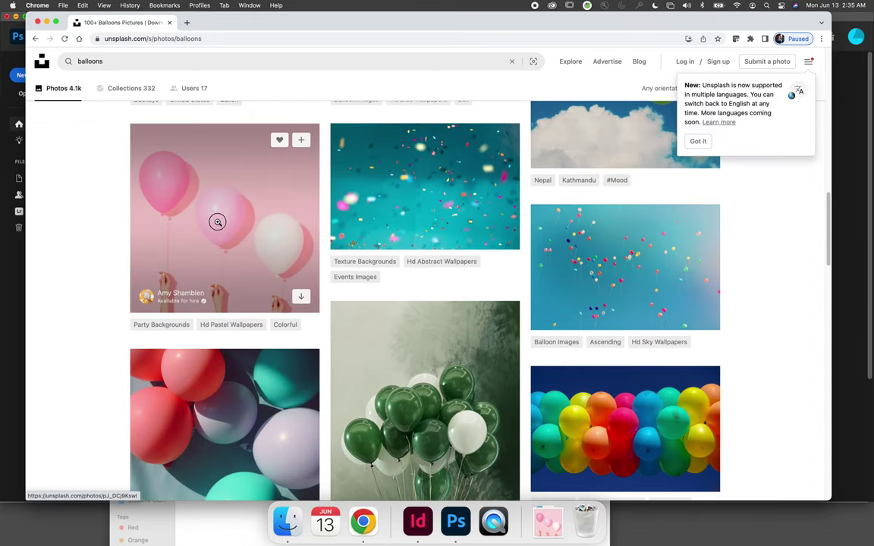
{"action": "left_click", "coordinate": [218, 222]}
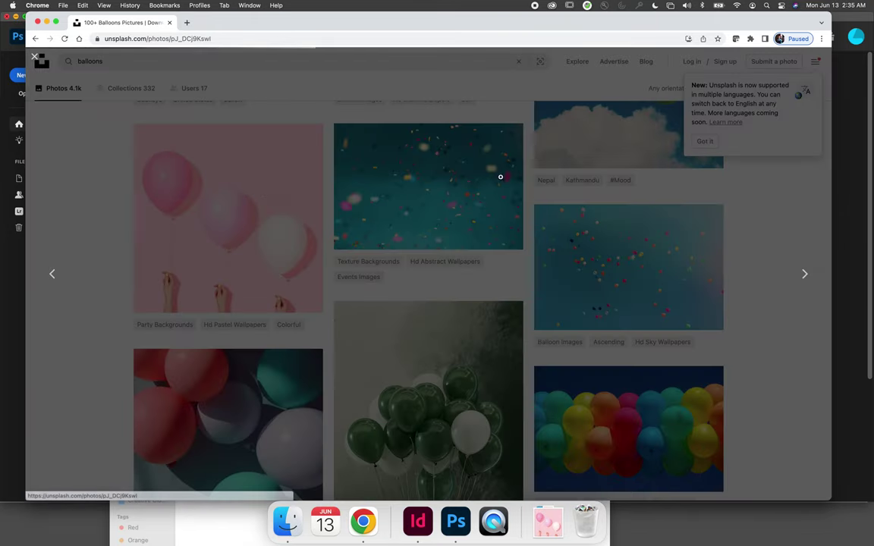
{"action": "left_click", "coordinate": [754, 69]}
{"action": "left_click", "coordinate": [724, 145]}
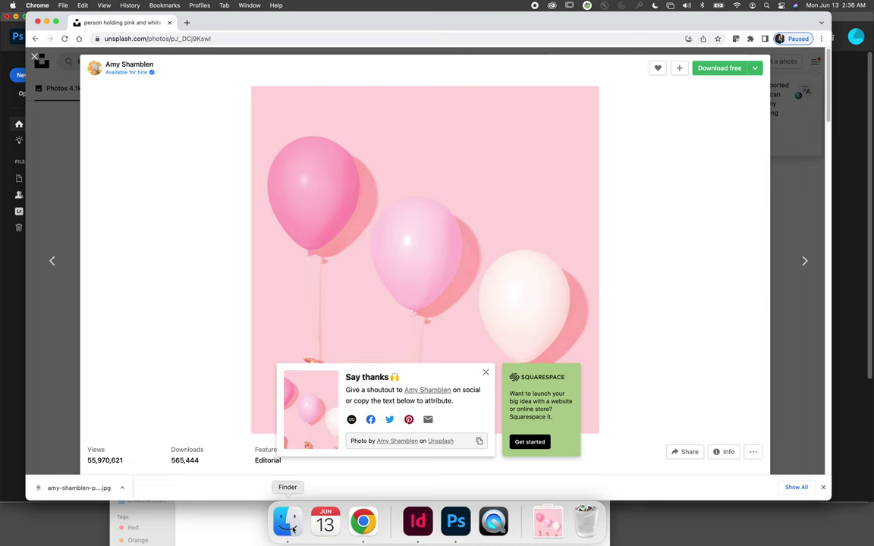
Open the downloaded Unsplash balloons JPG from Downloads in Adobe Photoshop 2022, converting its colors to the working space.
{"action": "left_click", "coordinate": [418, 521]}
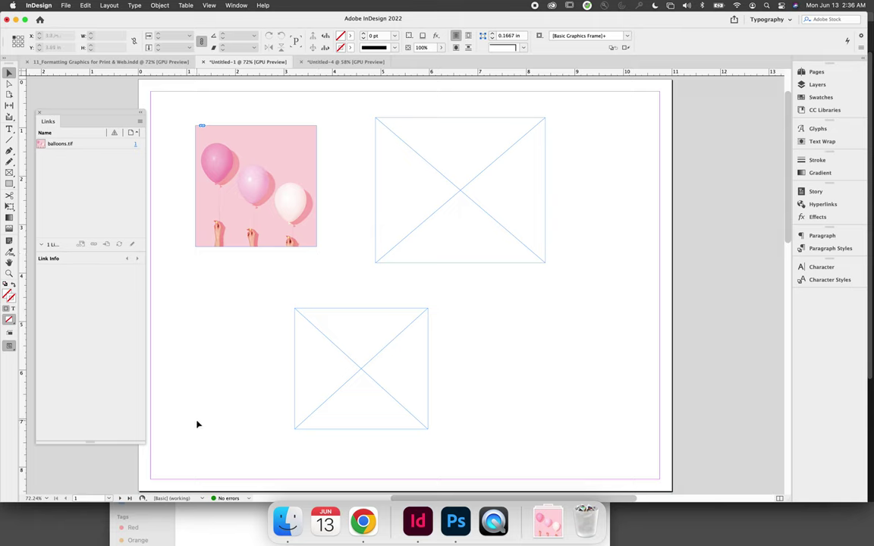
{"action": "left_click", "coordinate": [296, 523]}
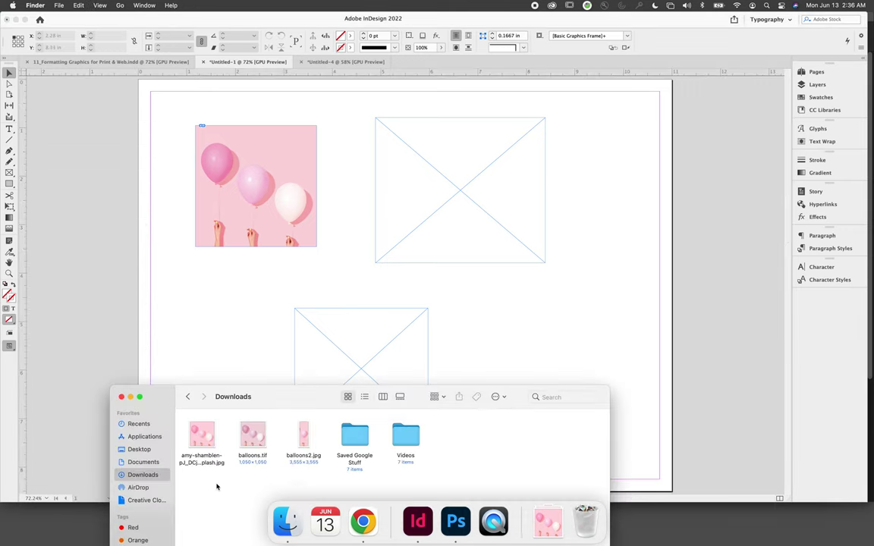
{"action": "left_click", "coordinate": [202, 439]}
{"action": "right_click", "coordinate": [203, 438]}
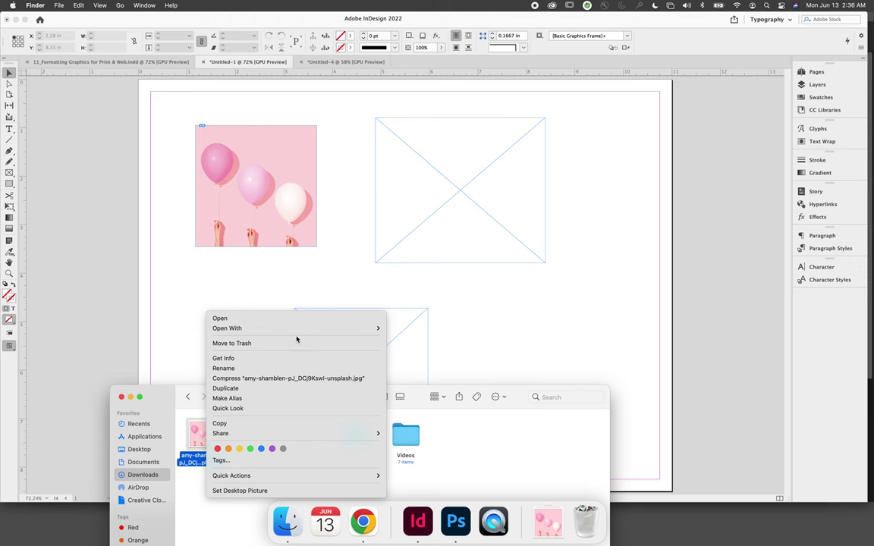
{"action": "mouse_move", "coordinate": [301, 329]}
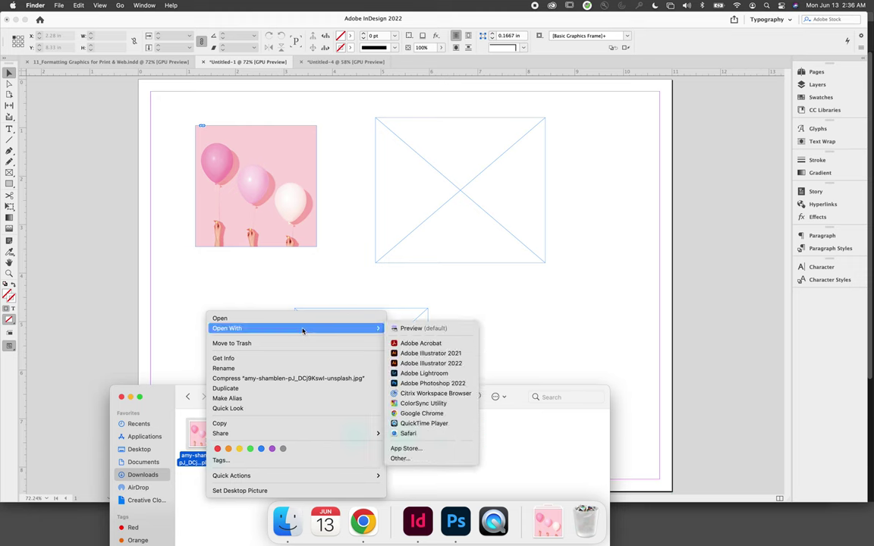
{"action": "left_click", "coordinate": [431, 384]}
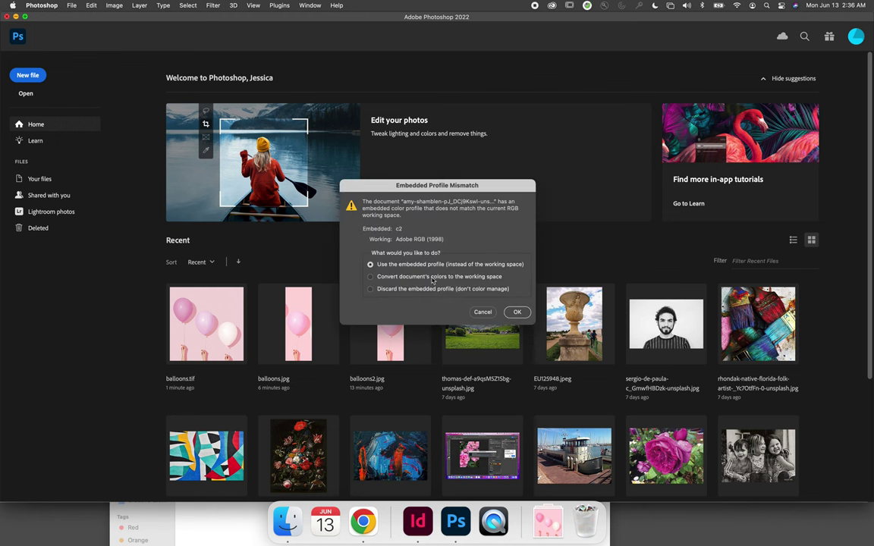
{"action": "left_click", "coordinate": [463, 278]}
{"action": "key", "text": "Return"}
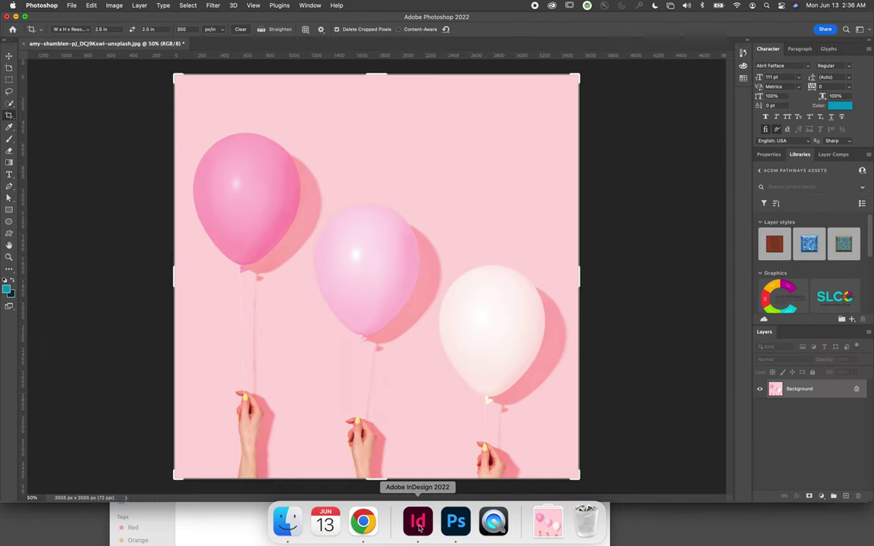
Check the width and height of the large empty frame beside the balloons in InDesign and return to Photoshop.
{"action": "left_click", "coordinate": [419, 529]}
{"action": "left_click", "coordinate": [451, 174]}
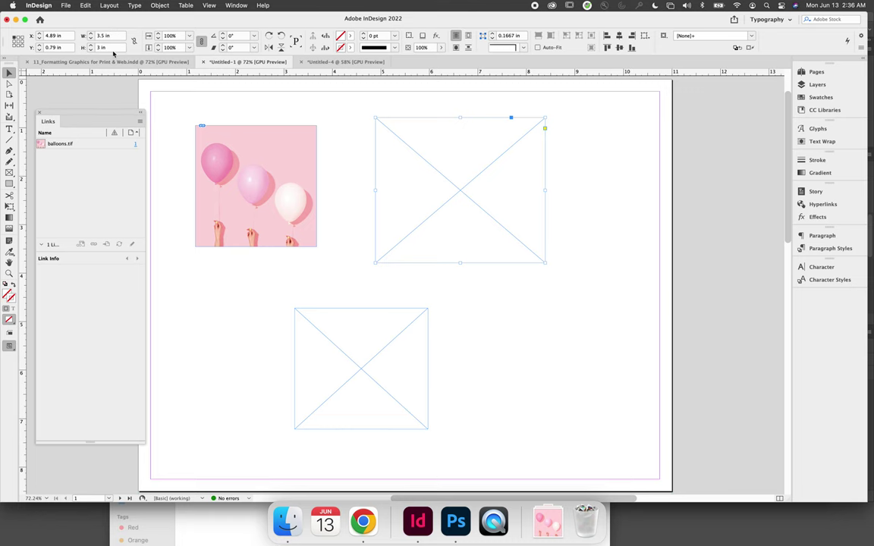
{"action": "left_click", "coordinate": [457, 522]}
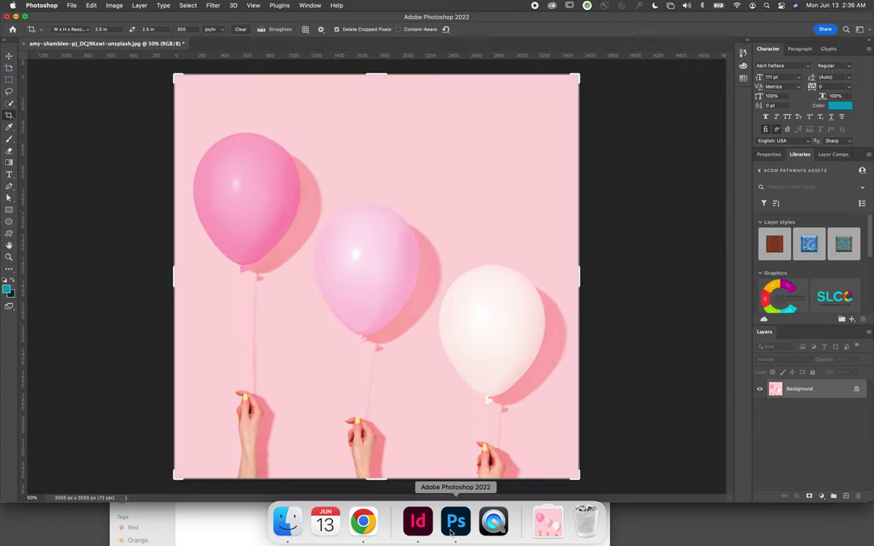
Save the balloon photo in Downloads as a TIFF file named second_balloons, accepting the TIFF options.
{"action": "left_click", "coordinate": [9, 55]}
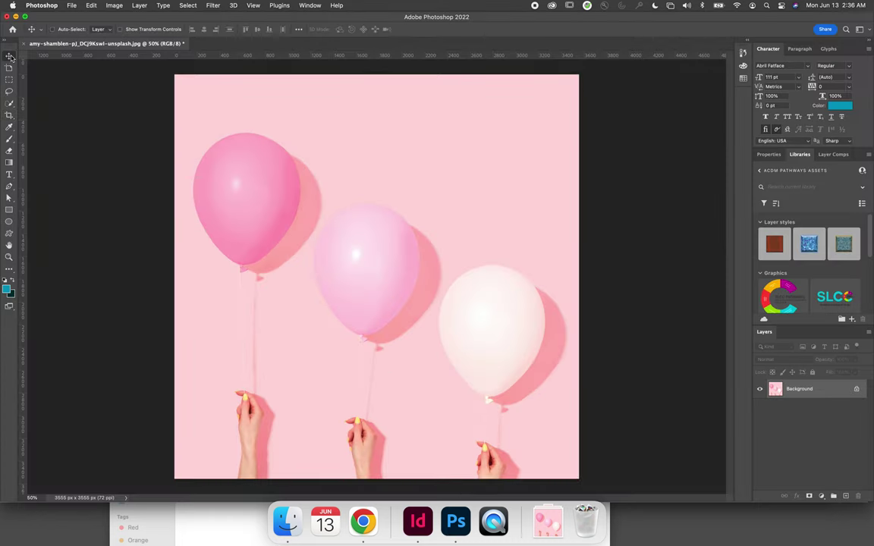
{"action": "left_click", "coordinate": [71, 6]}
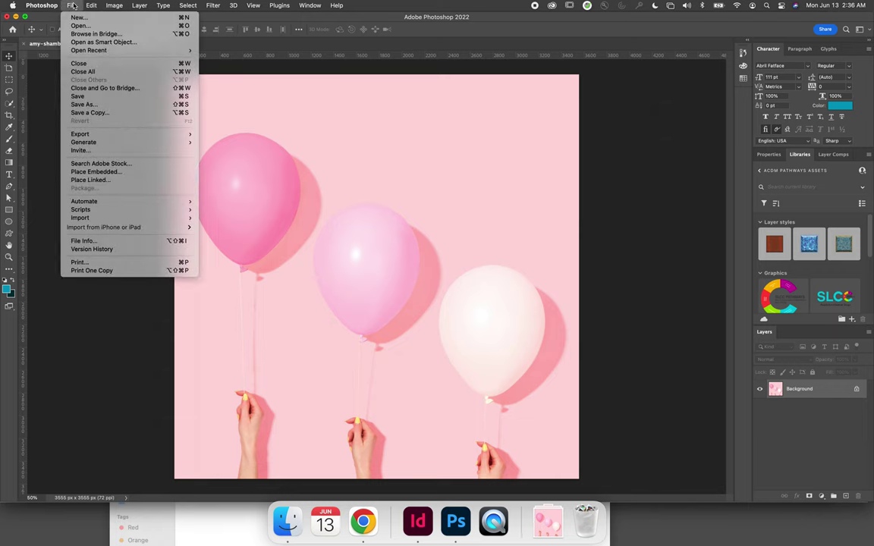
{"action": "left_click", "coordinate": [94, 106]}
{"action": "left_click", "coordinate": [316, 260]}
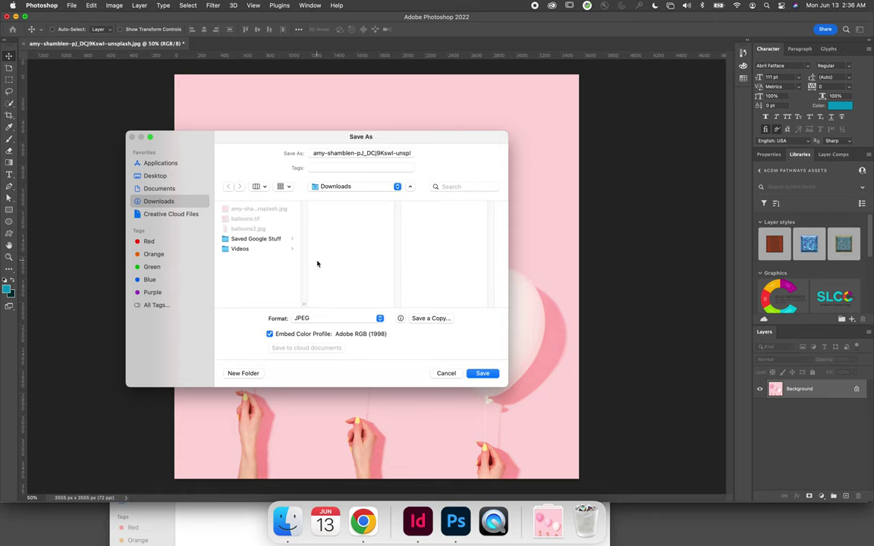
{"action": "left_click", "coordinate": [338, 318]}
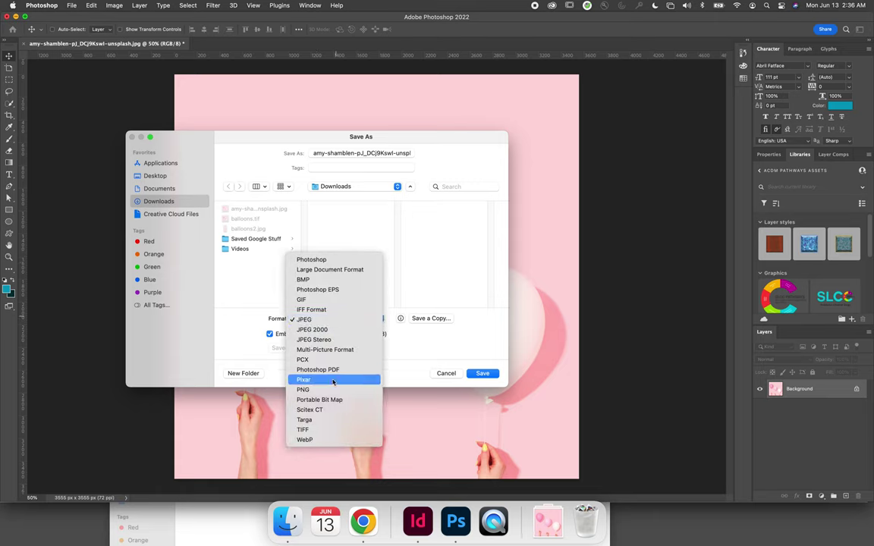
{"action": "left_click", "coordinate": [327, 430]}
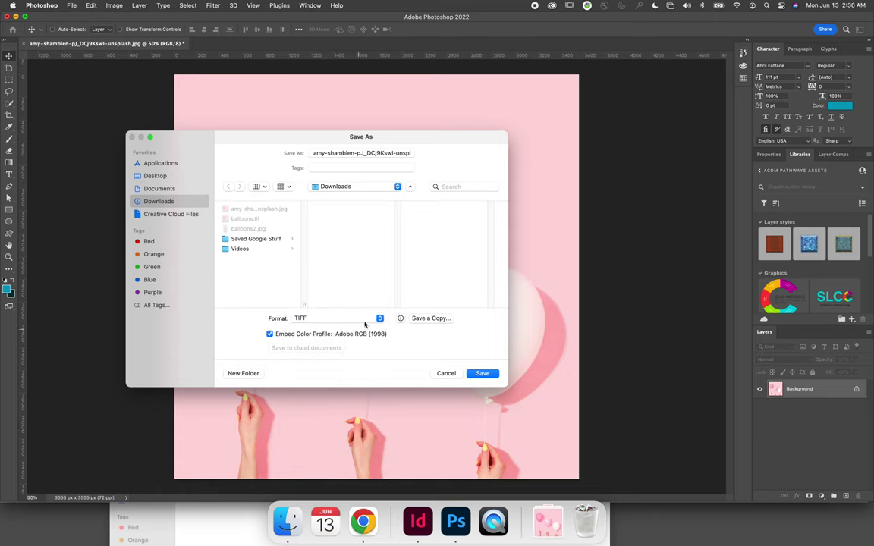
{"action": "left_click", "coordinate": [360, 153]}
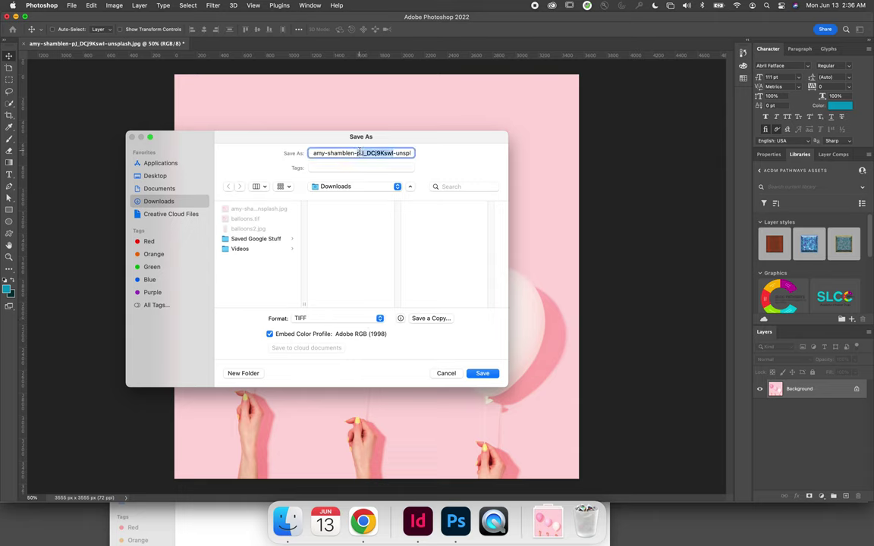
{"action": "type", "text": "second_balloons"}
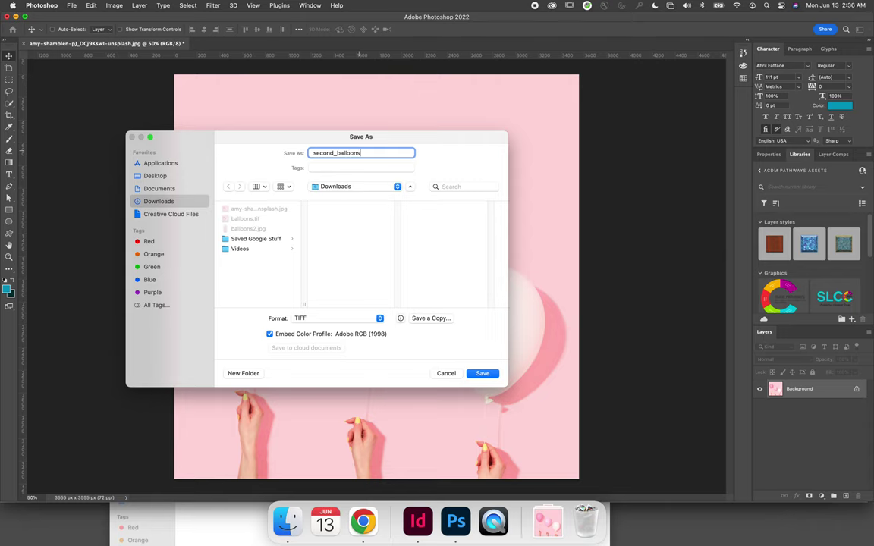
{"action": "left_click", "coordinate": [483, 374]}
{"action": "left_click", "coordinate": [554, 203]}
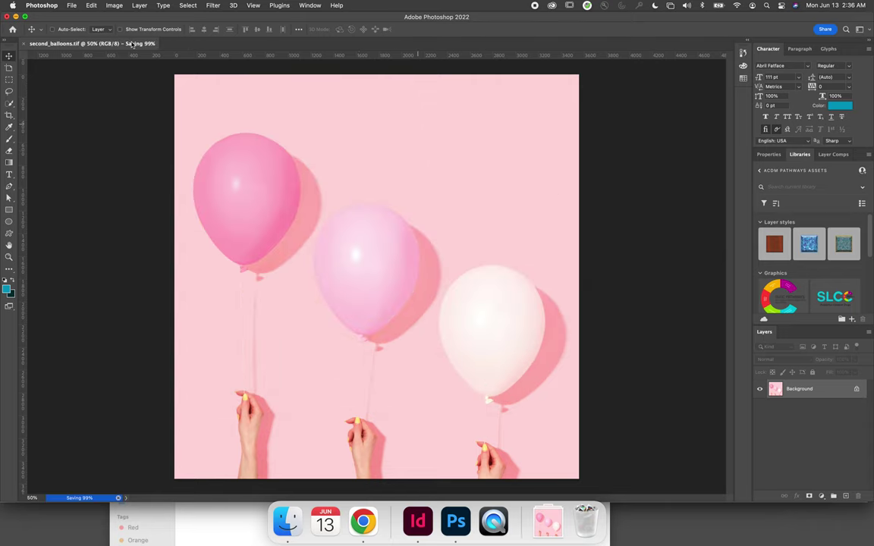
Convert the image's color mode to CMYK Color with the U.S. Web Coated (SWOP) v2 profile.
{"action": "left_click", "coordinate": [112, 5]}
{"action": "mouse_move", "coordinate": [120, 18]}
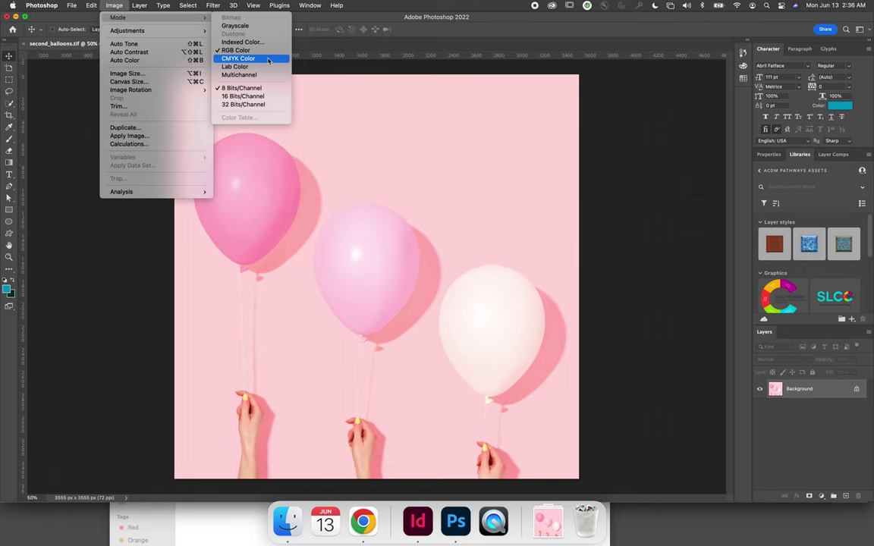
{"action": "left_click", "coordinate": [268, 59]}
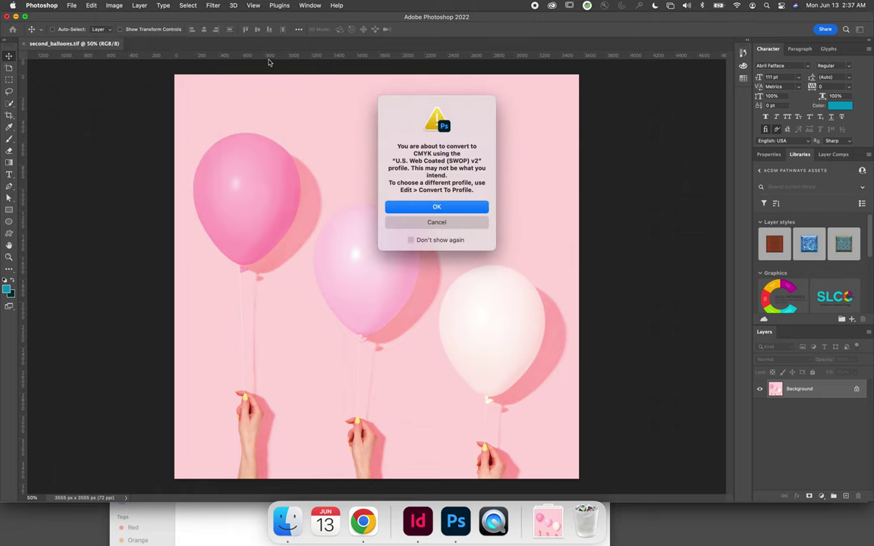
{"action": "left_click", "coordinate": [414, 206]}
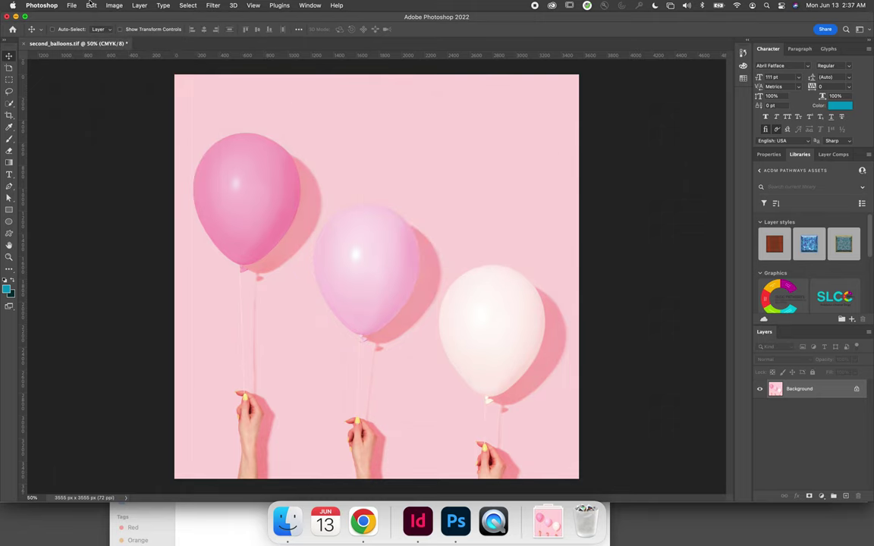
Set the image resolution to 300 pixels/inch with resampling off.
{"action": "left_click", "coordinate": [114, 5]}
{"action": "left_click", "coordinate": [125, 73]}
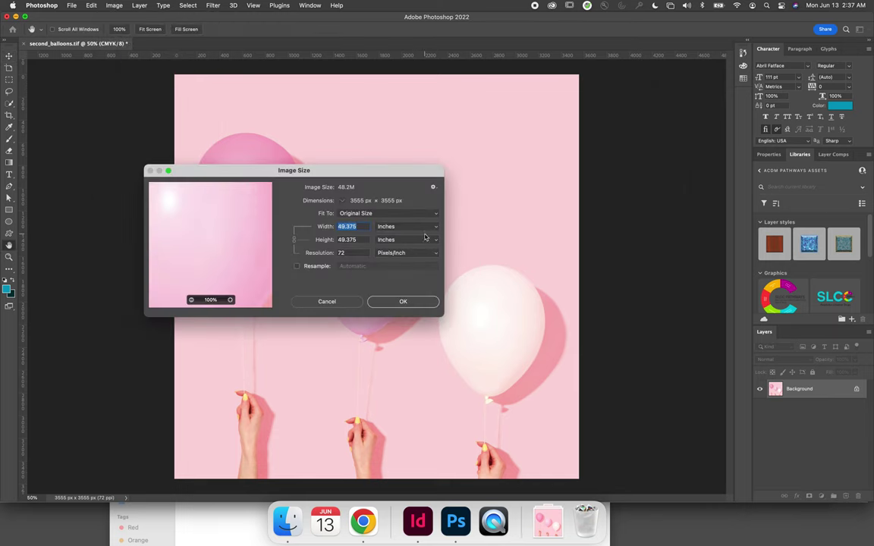
{"action": "left_click", "coordinate": [321, 256]}
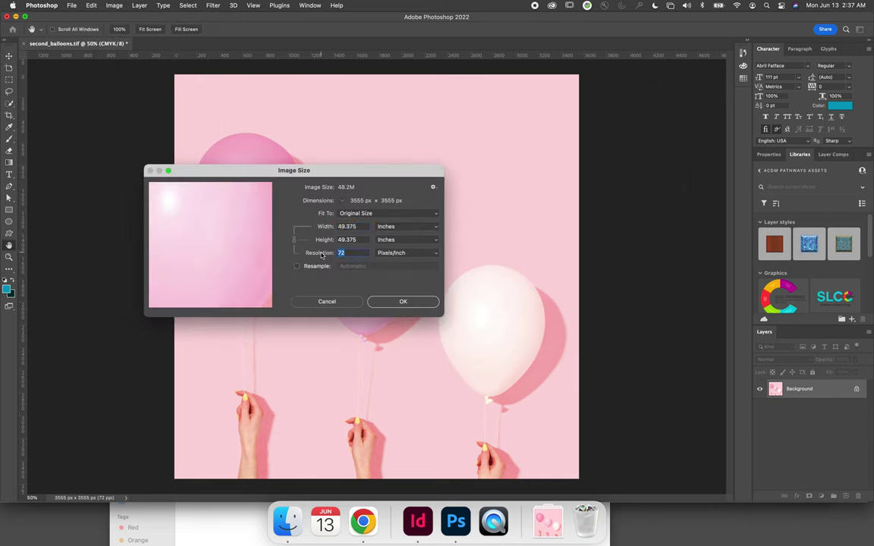
{"action": "type", "text": "3000"}
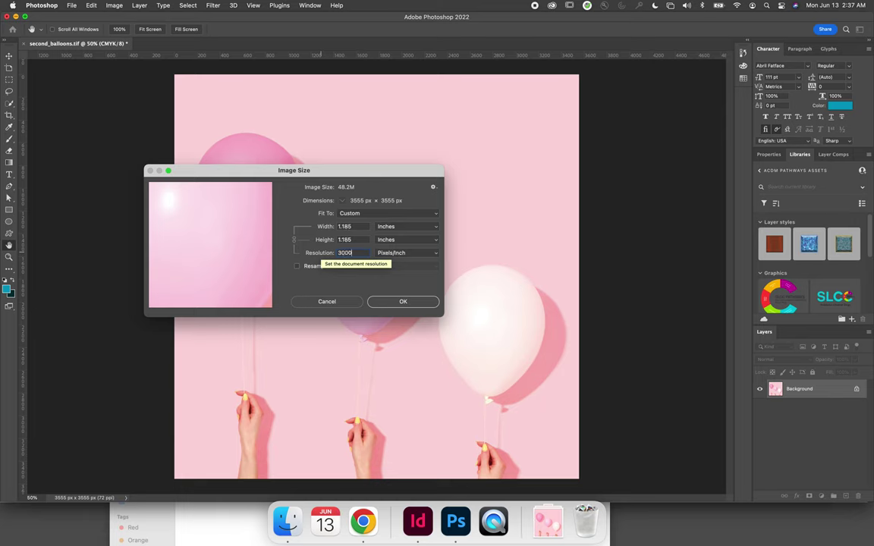
{"action": "key", "text": "BackSpace"}
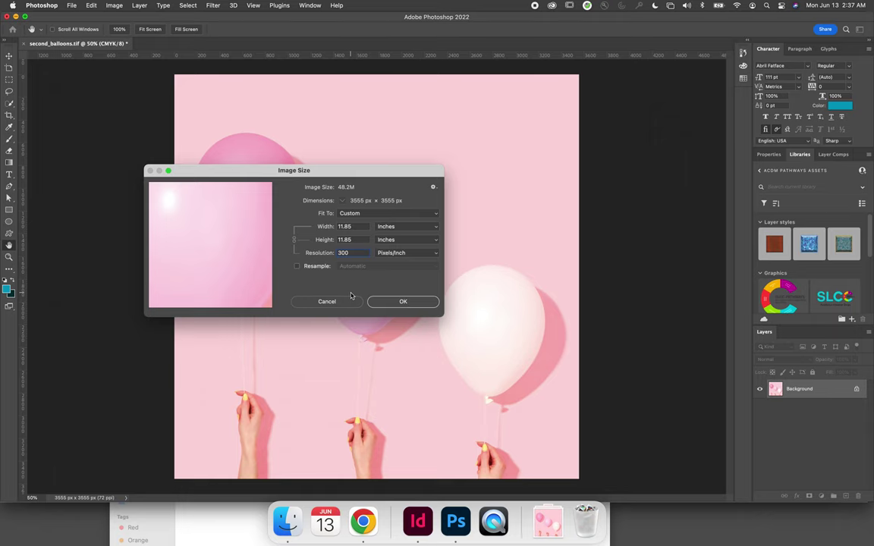
{"action": "left_click", "coordinate": [406, 302]}
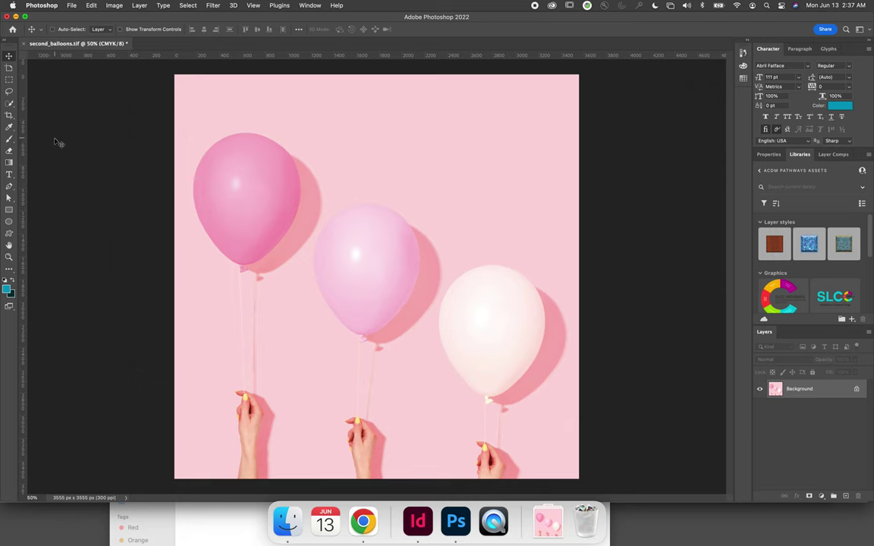
Crop the image to 3.5 in by 3 in at 300 px/in, repositioning it so all three balloons and hands stay in the crop.
{"action": "left_click", "coordinate": [10, 115]}
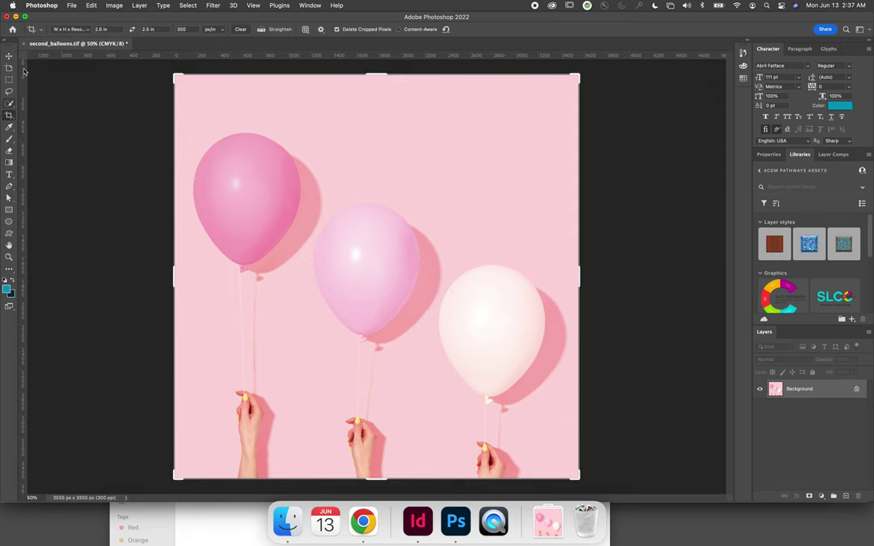
{"action": "left_click", "coordinate": [68, 29]}
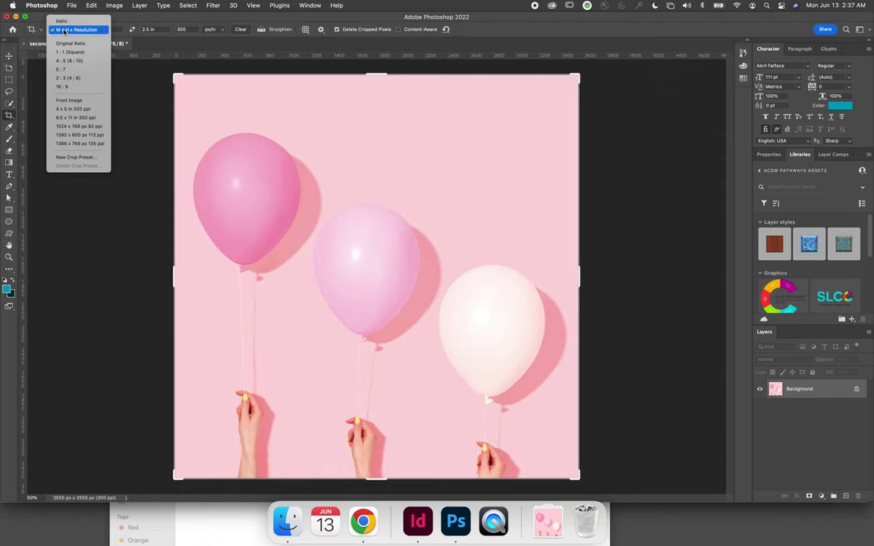
{"action": "left_click", "coordinate": [87, 30]}
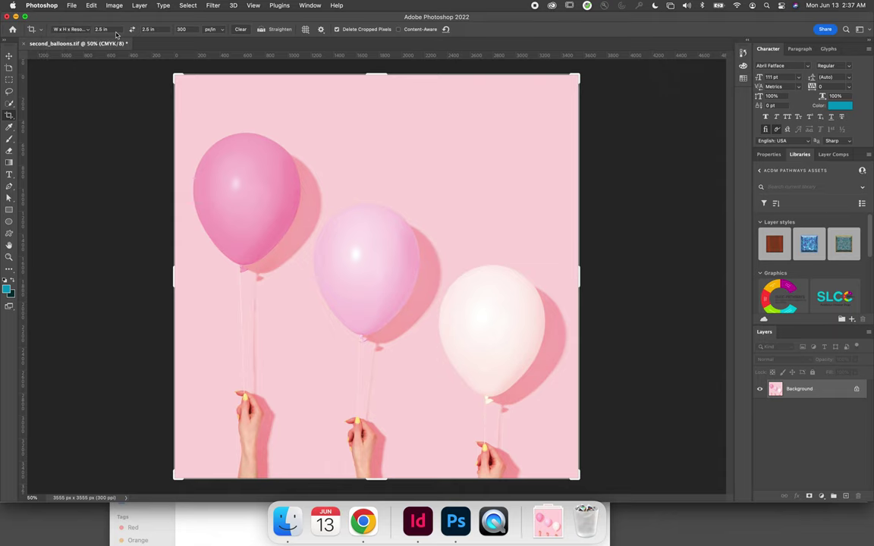
{"action": "type", "text": "3.5"}
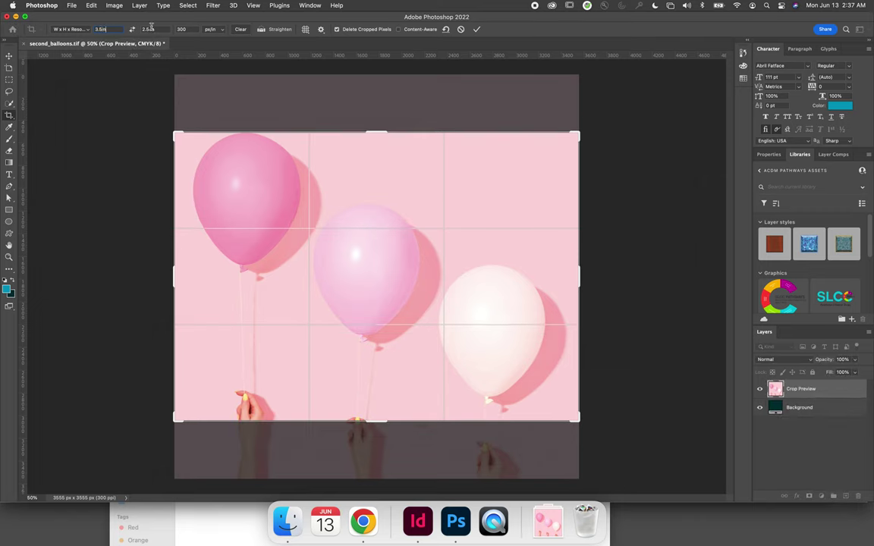
{"action": "key", "text": "Tab"}
{"action": "type", "text": "3in"}
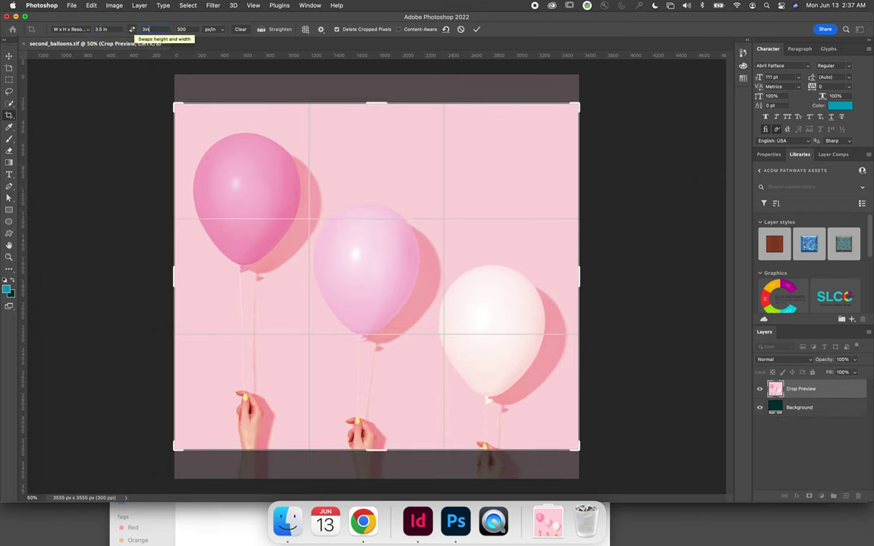
{"action": "key", "text": "Tab"}
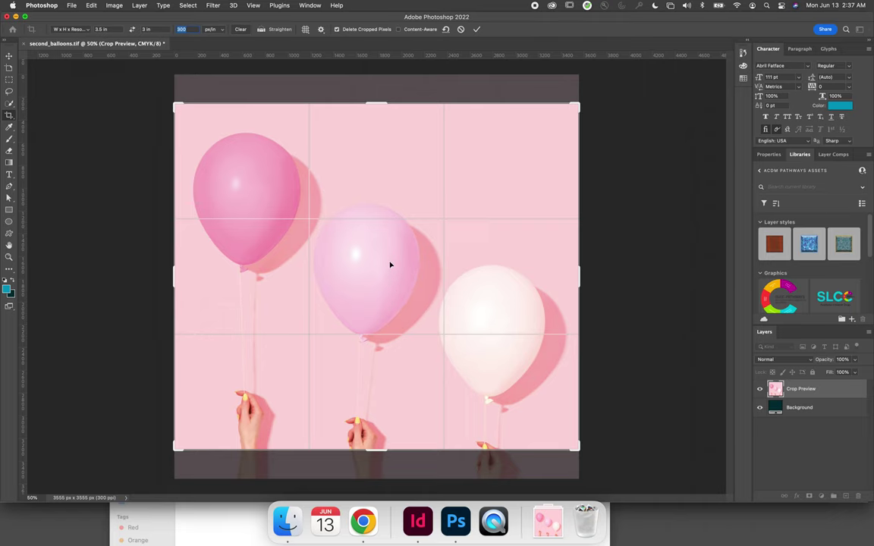
{"action": "left_click_drag", "start_coordinate": [390, 264], "coordinate": [388, 241]}
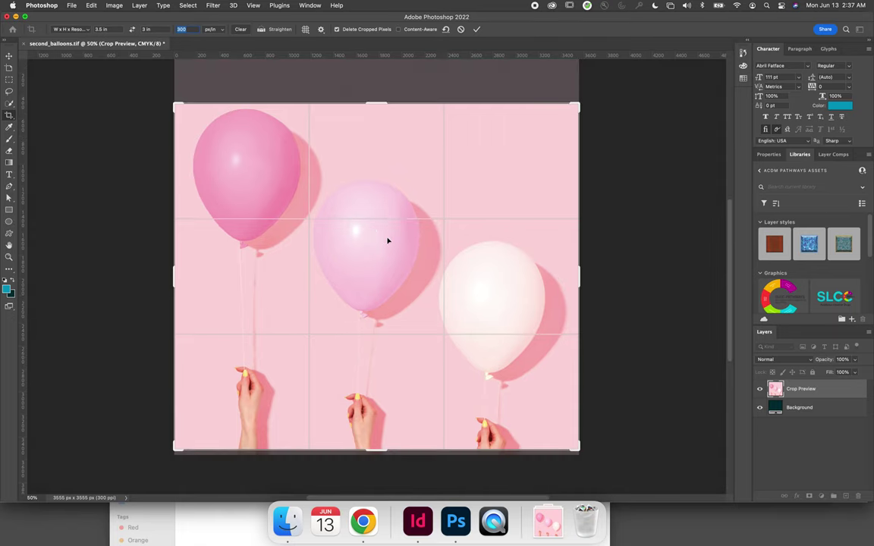
{"action": "left_click", "coordinate": [477, 30]}
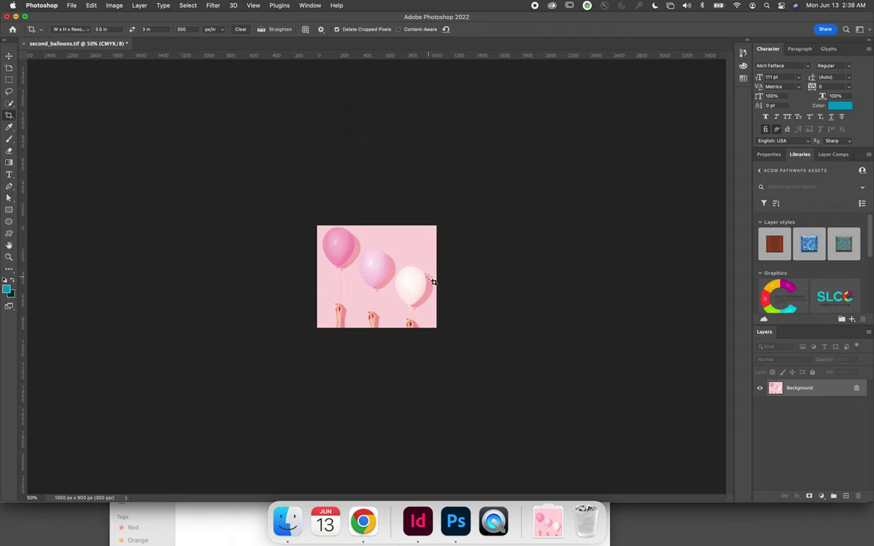
Check the cropped image's dimensions and resolution, and save second_balloons.tif.
{"action": "left_click", "coordinate": [115, 6]}
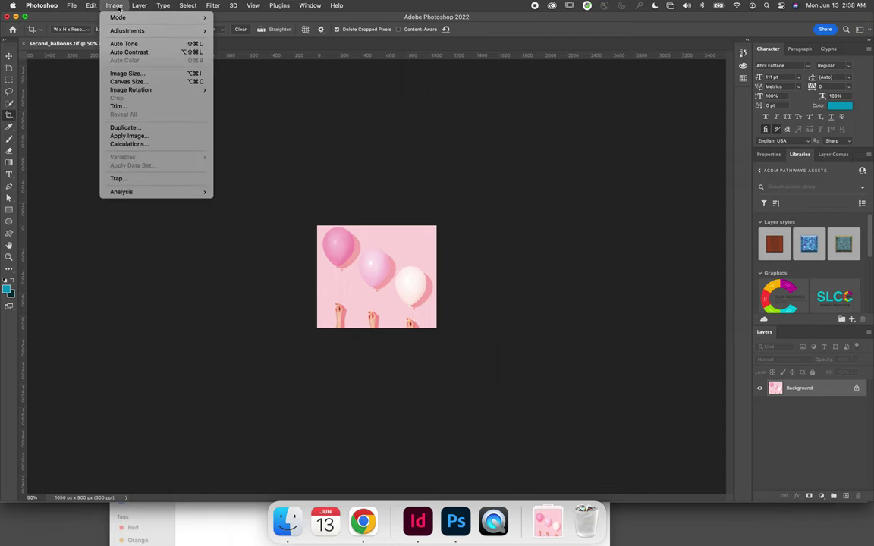
{"action": "left_click", "coordinate": [128, 73]}
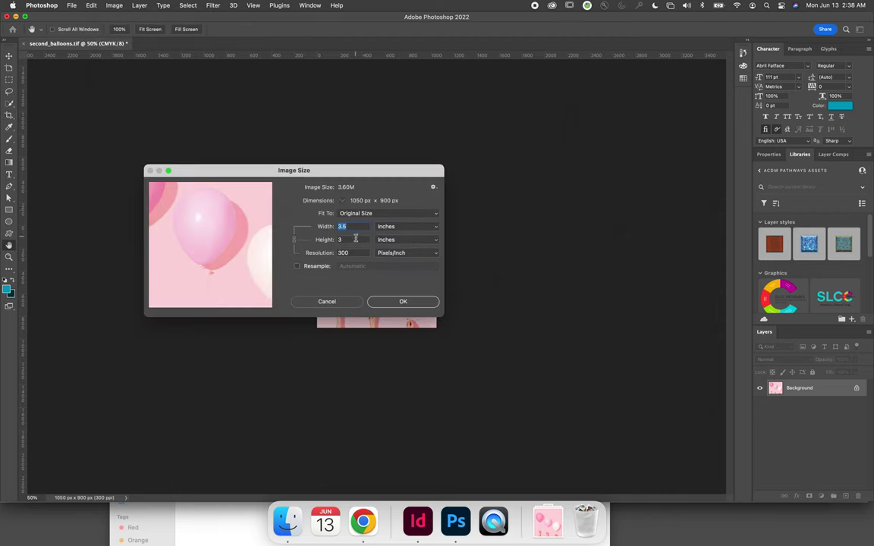
{"action": "left_click", "coordinate": [403, 302]}
{"action": "key", "text": "c"}
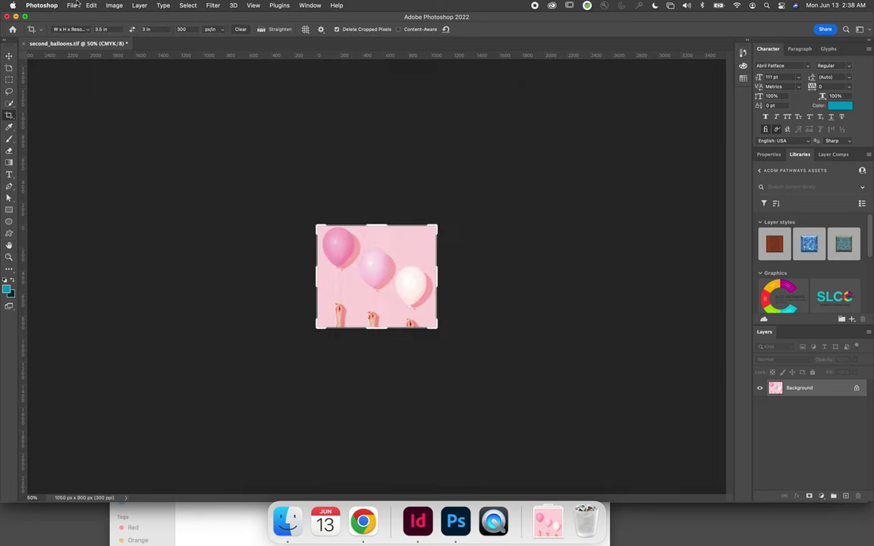
{"action": "left_click", "coordinate": [71, 6]}
{"action": "left_click", "coordinate": [78, 95]}
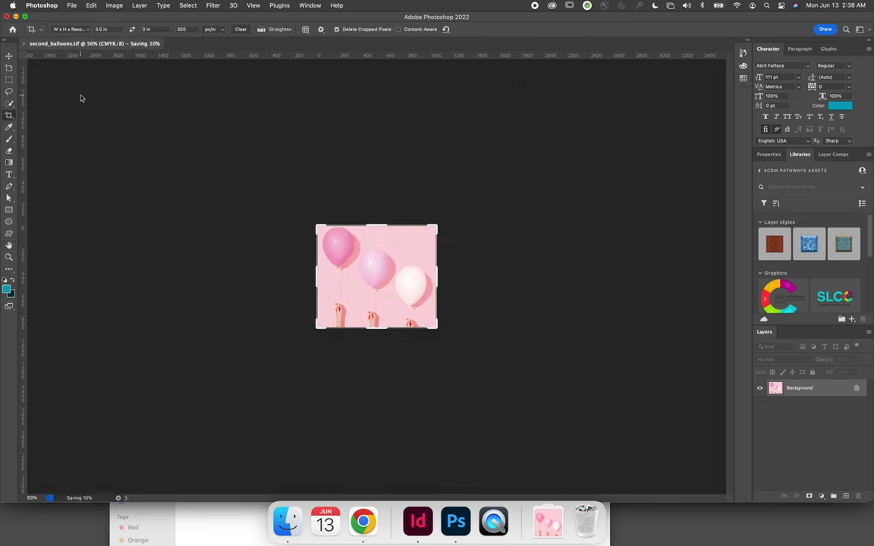
Switch to Adobe InDesign and place second_balloons.tif at full size beside the large empty frame, with no frame selected.
{"action": "key", "text": "super+Tab"}
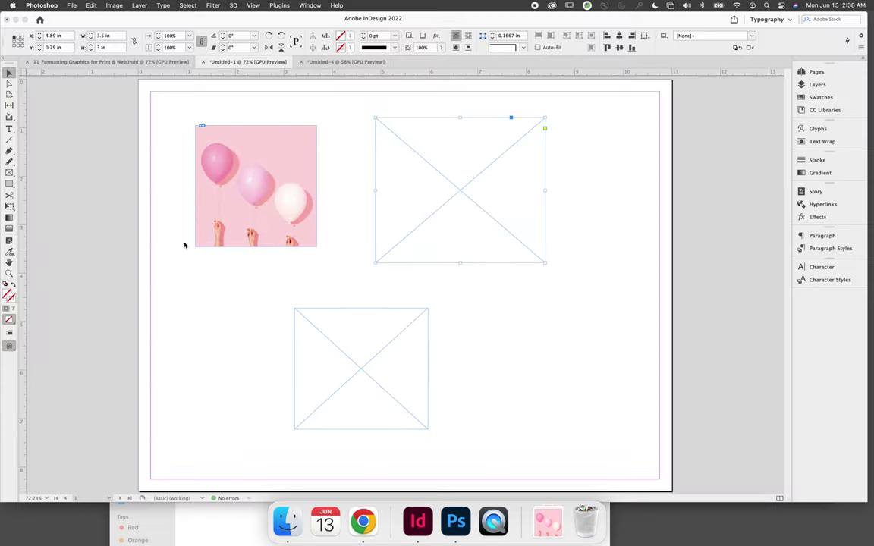
{"action": "left_click", "coordinate": [342, 113]}
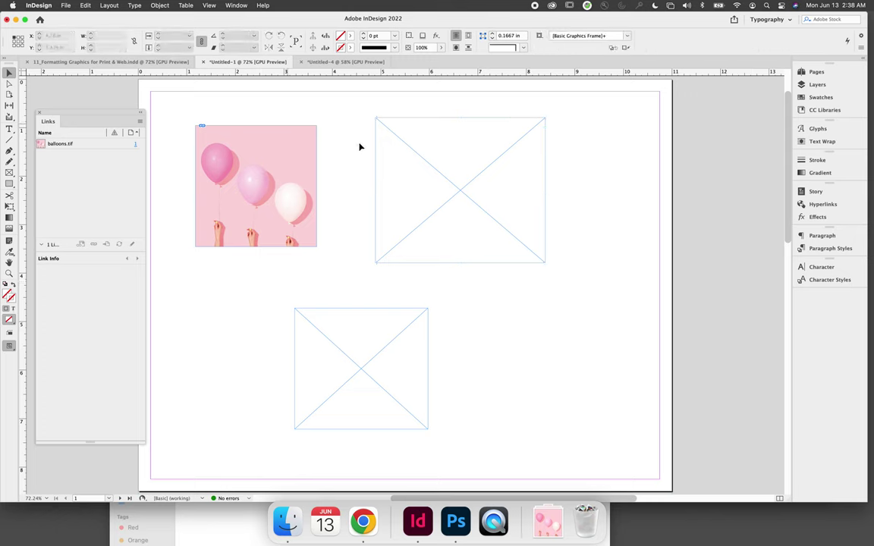
{"action": "left_click", "coordinate": [401, 148]}
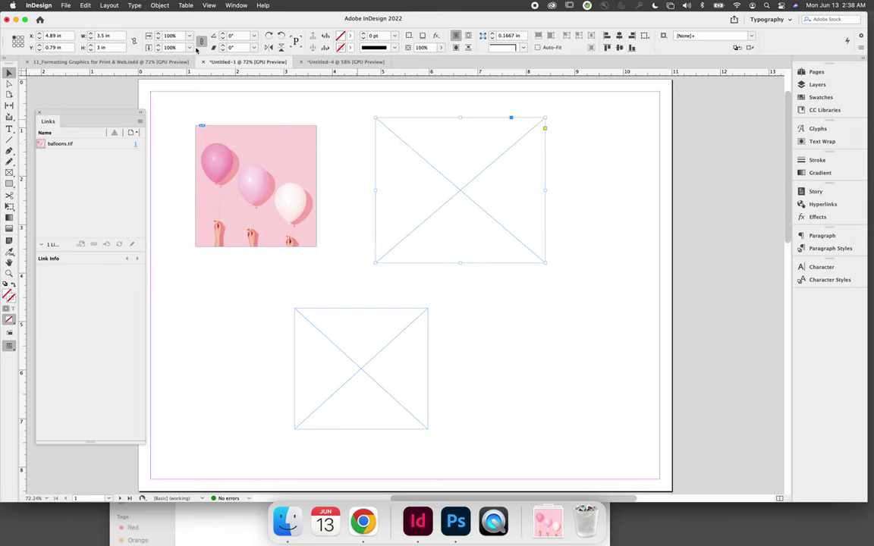
{"action": "left_click", "coordinate": [82, 78]}
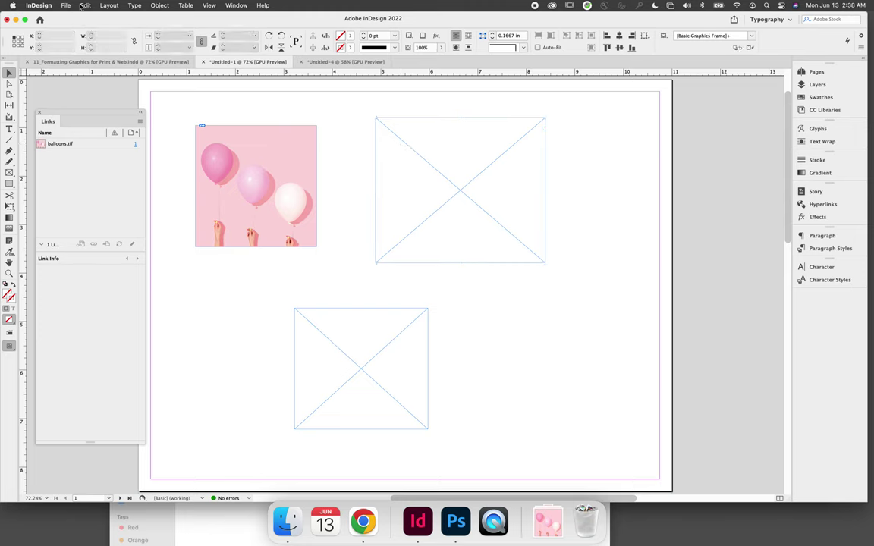
{"action": "left_click", "coordinate": [66, 6]}
{"action": "left_click", "coordinate": [76, 139]}
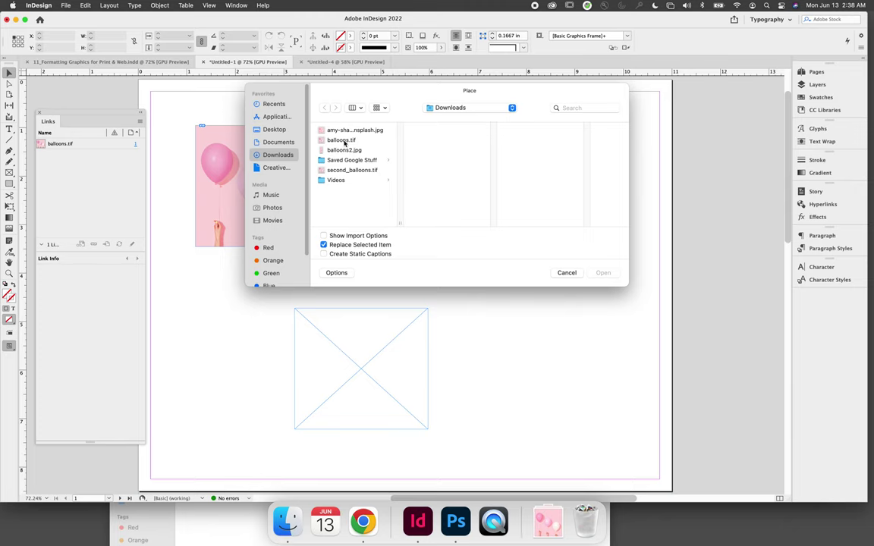
{"action": "left_click", "coordinate": [334, 170]}
{"action": "left_click", "coordinate": [603, 273]}
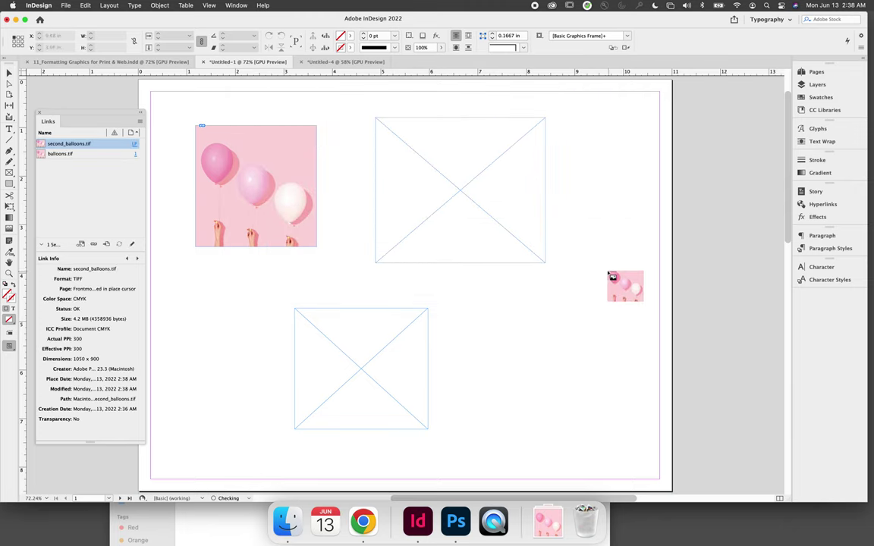
{"action": "left_click", "coordinate": [567, 169]}
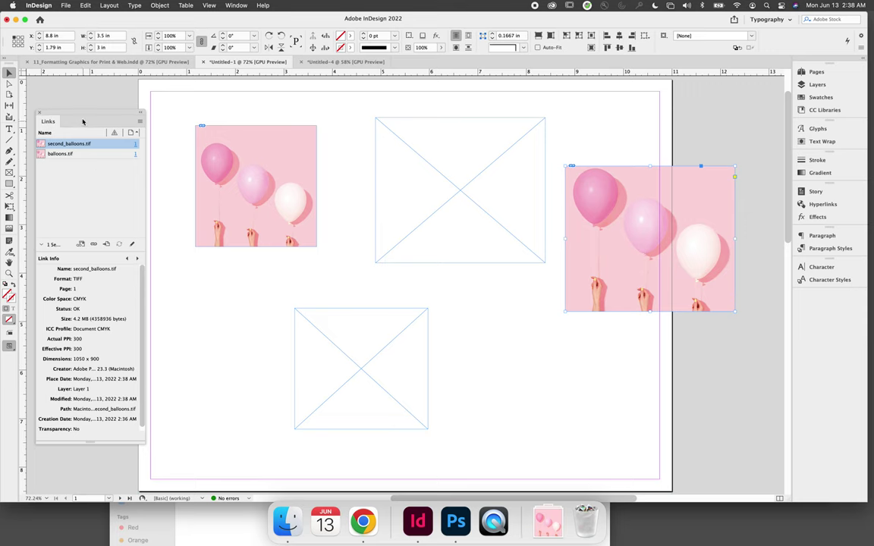
Review the link information of the placed second_balloons.tif beside the image, including its color space and PPI values.
{"action": "left_click_drag", "start_coordinate": [94, 119], "coordinate": [501, 121]}
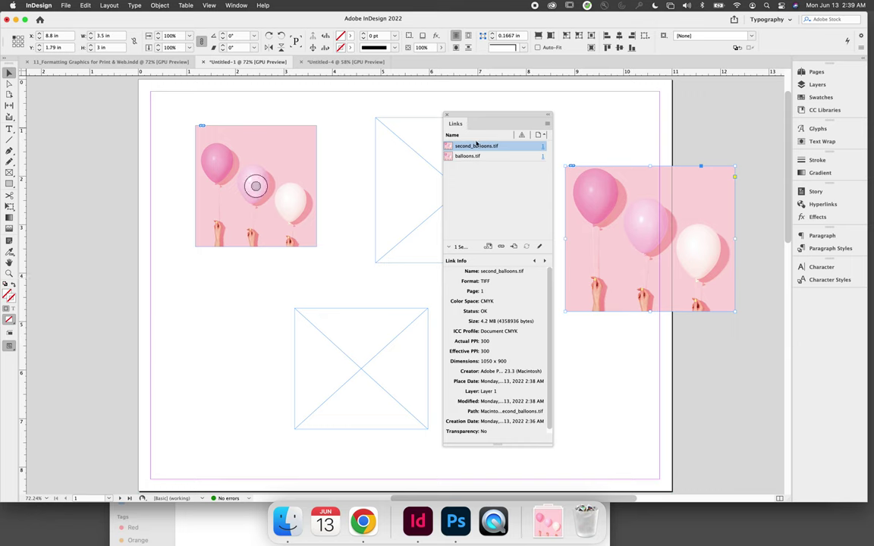
{"action": "left_click_drag", "start_coordinate": [500, 113], "coordinate": [101, 116]}
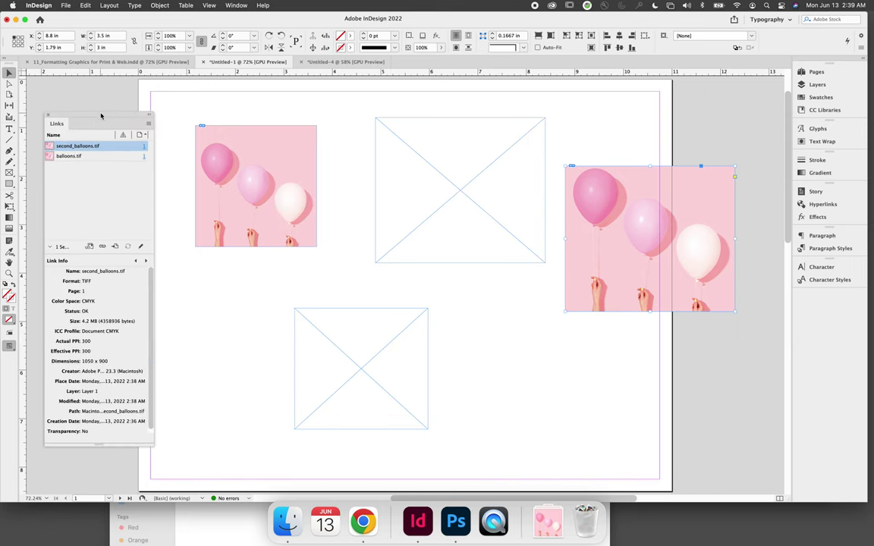